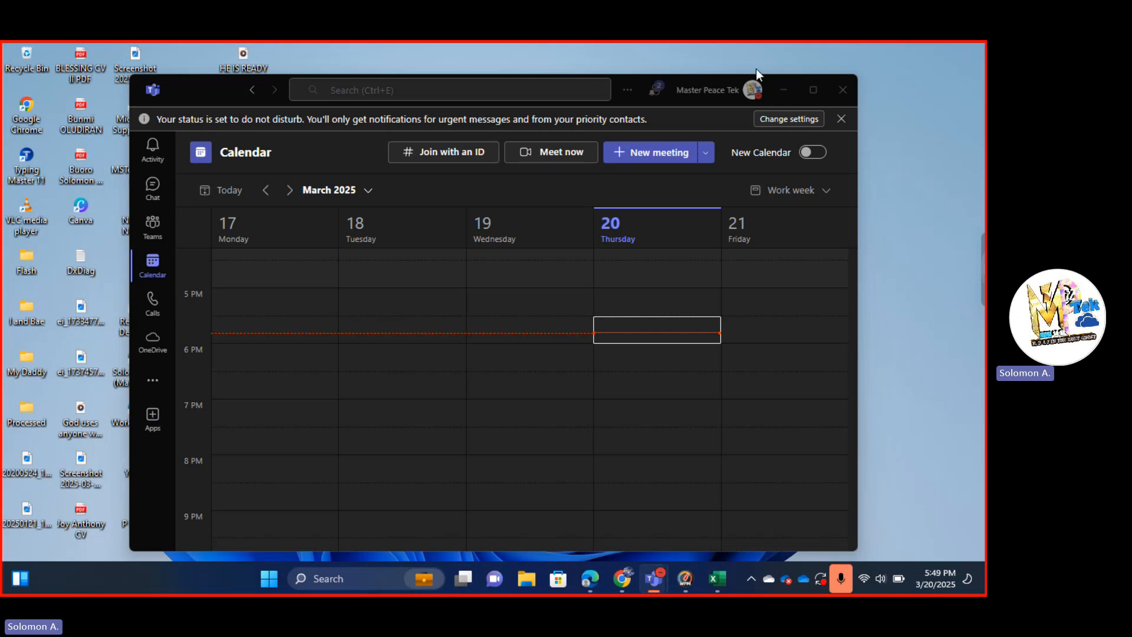
Step: Minimize the Teams calendar, switch to Chrome and close the YouTube video tab
{"action": "left_click", "coordinate": [783, 91]}
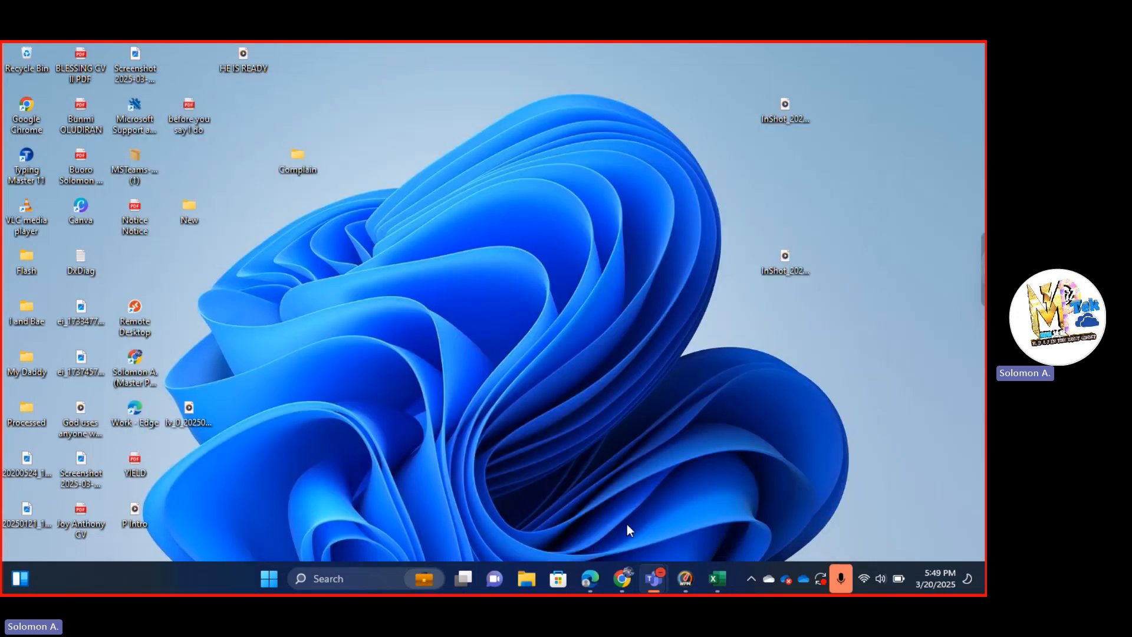
{"action": "mouse_move", "coordinate": [583, 585]}
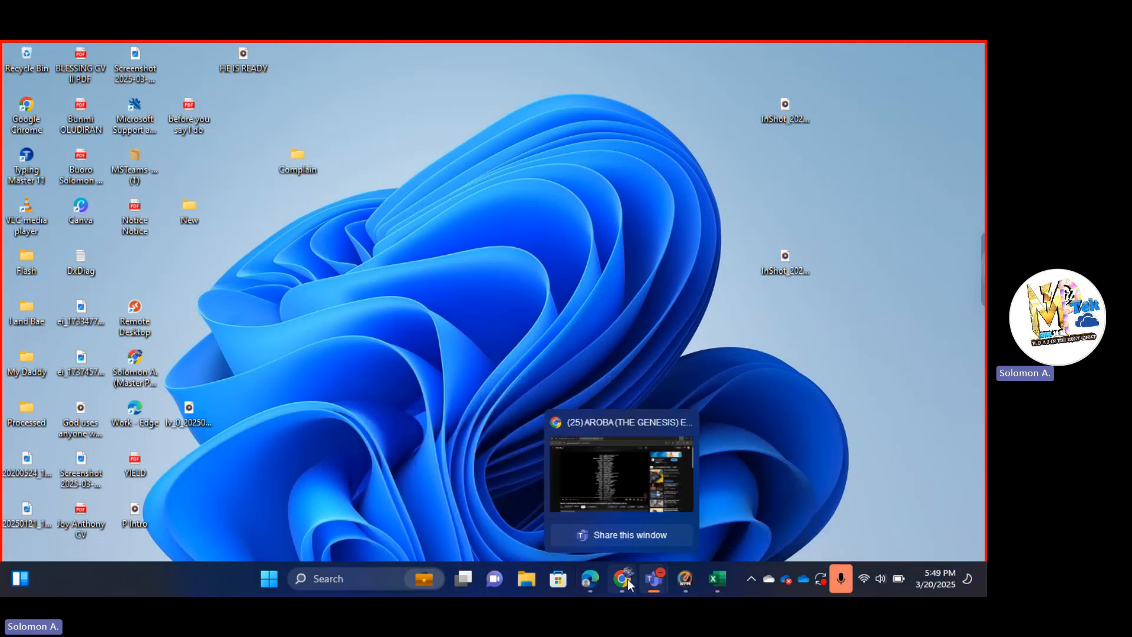
{"action": "left_click", "coordinate": [627, 580]}
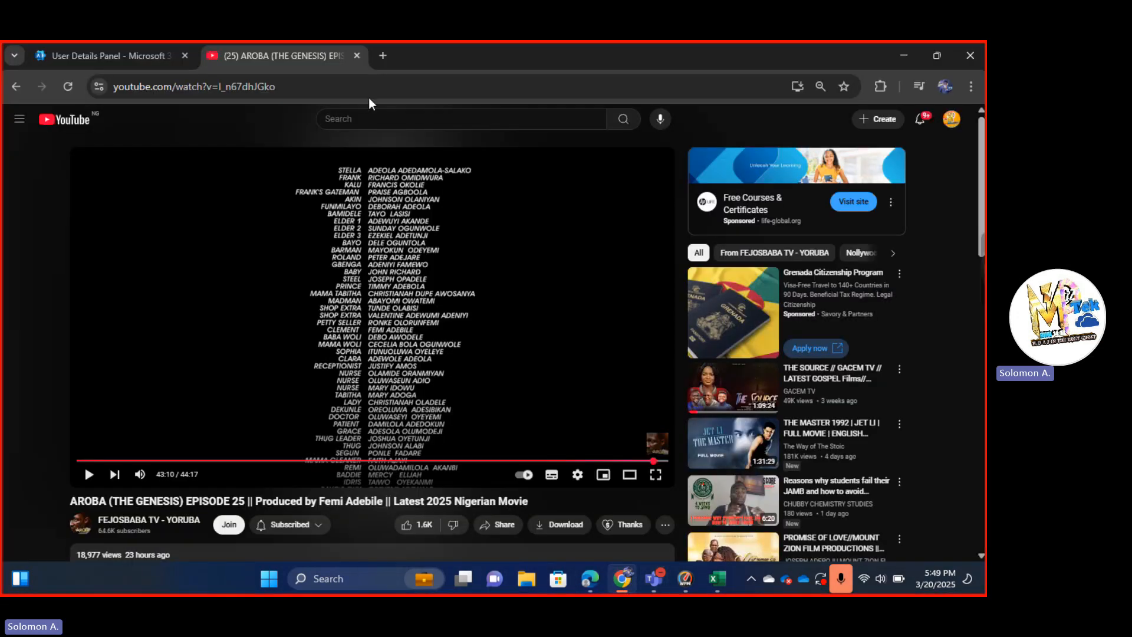
{"action": "left_click", "coordinate": [355, 55]}
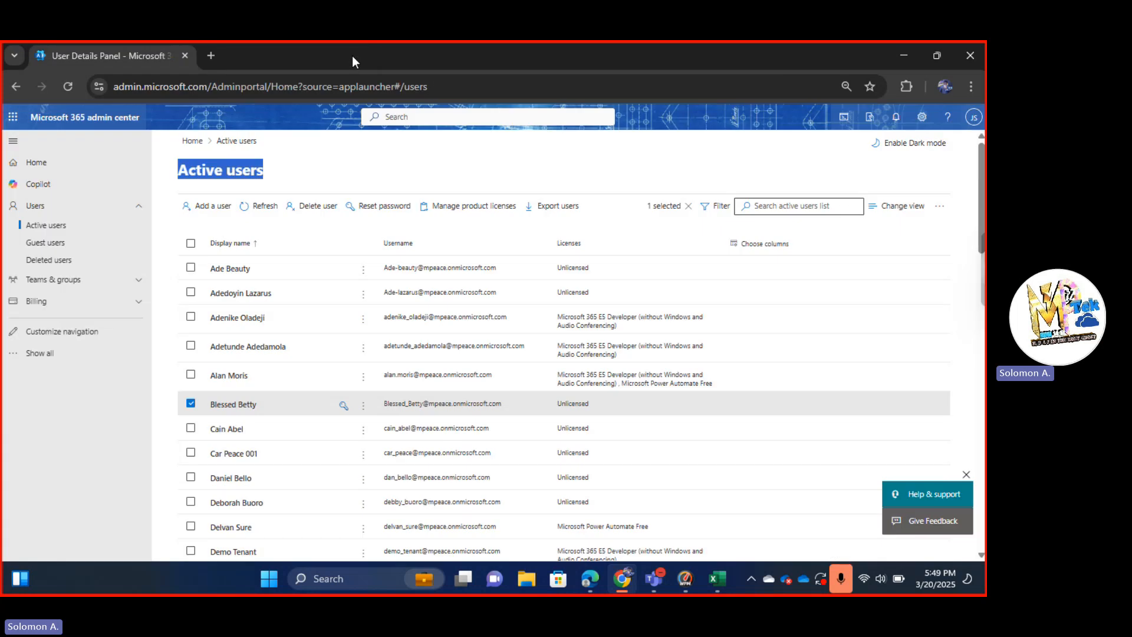
Step: Open the cmd.ms website in a new browser tab
{"action": "left_click", "coordinate": [209, 55]}
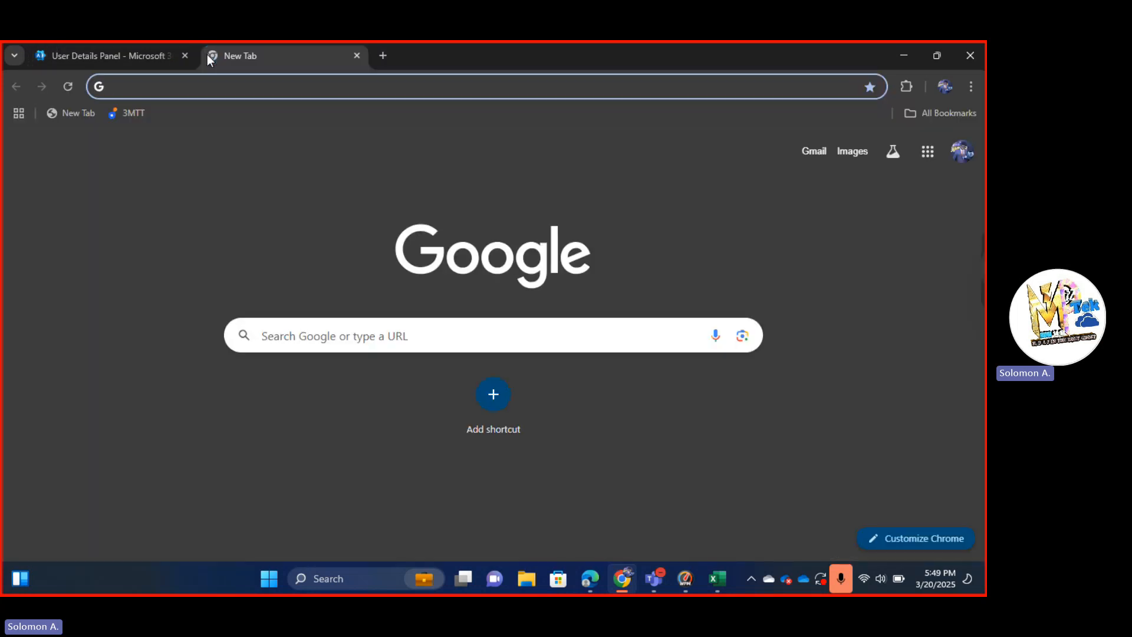
{"action": "type", "text": "cm"}
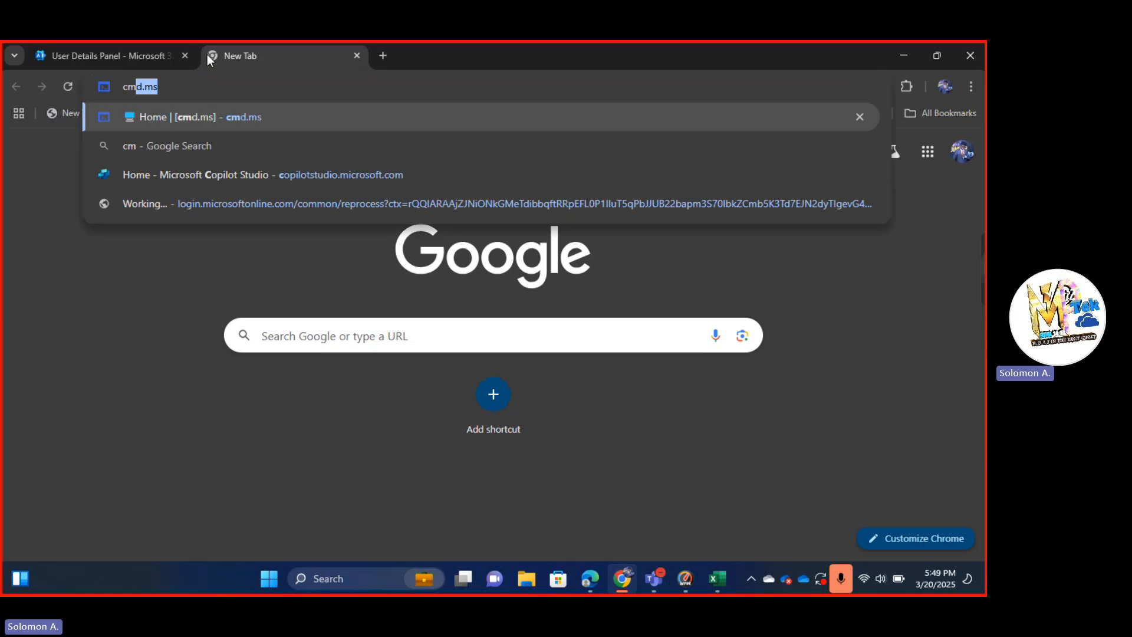
{"action": "type", "text": "d.ms"}
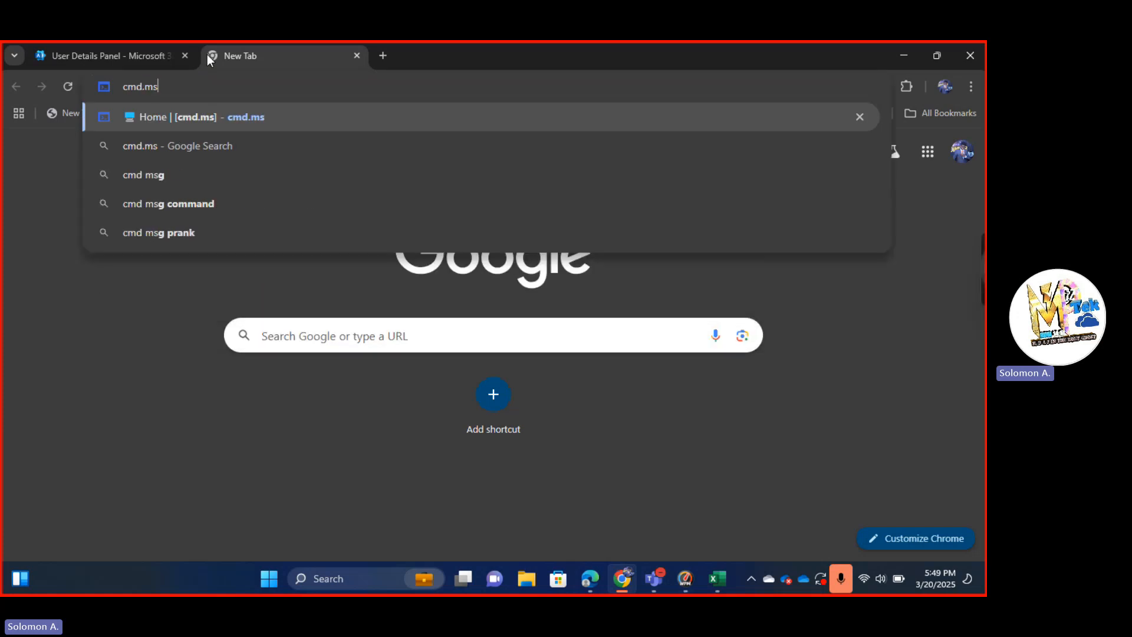
{"action": "key", "text": "Return"}
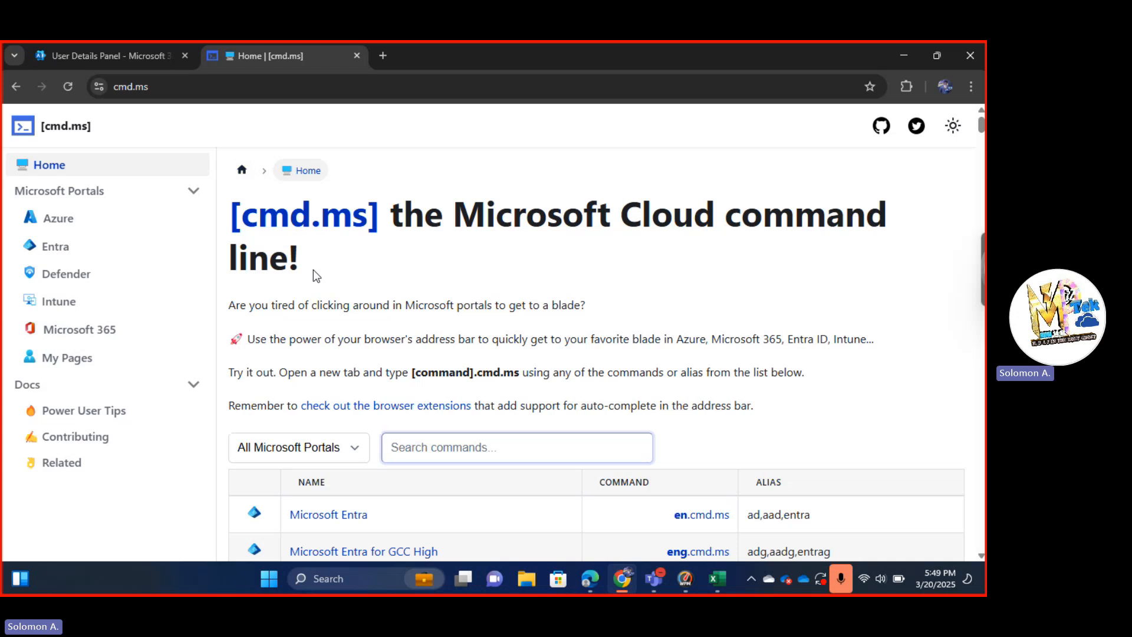
Step: Browse the cmd.ms command list, filtering it first by the Entra portal and finally by Intune
{"action": "scroll", "coordinate": [313, 270], "scroll_direction": "down", "scroll_amount": 3}
{"action": "scroll", "coordinate": [313, 270], "scroll_direction": "up", "scroll_amount": 3}
{"action": "scroll", "coordinate": [313, 270], "scroll_direction": "down", "scroll_amount": 2}
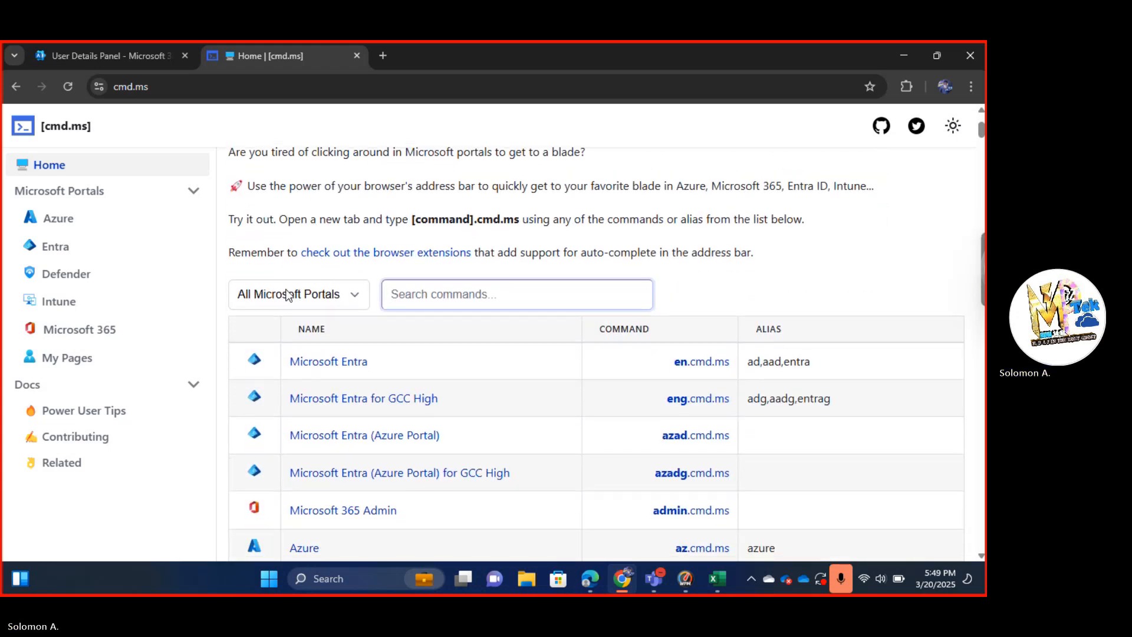
{"action": "left_click", "coordinate": [352, 294]}
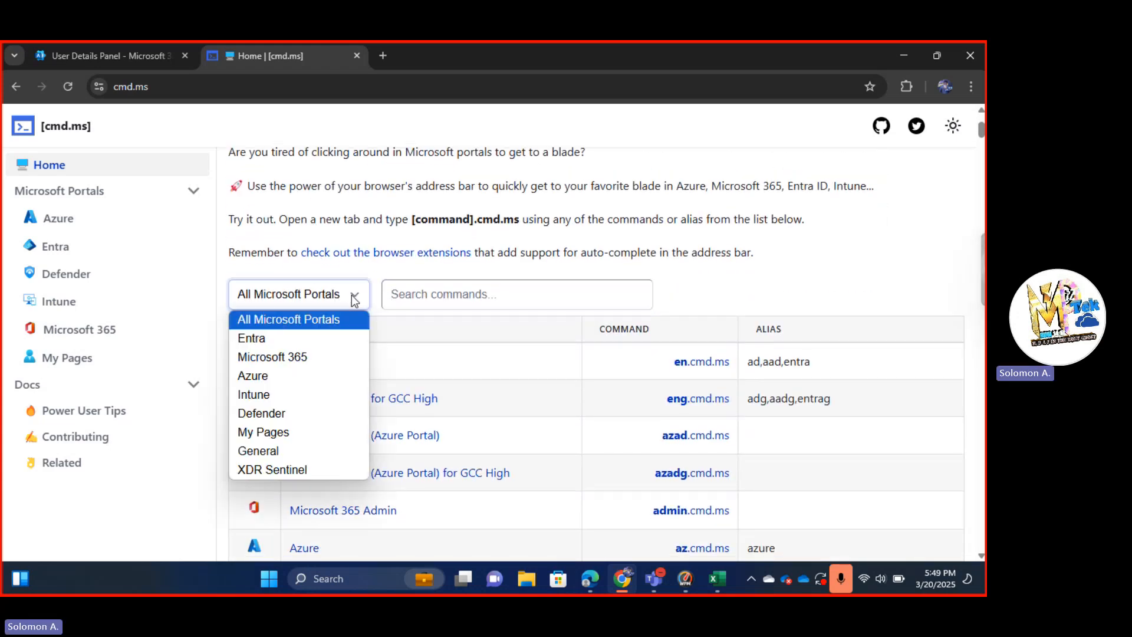
{"action": "left_click", "coordinate": [304, 339]}
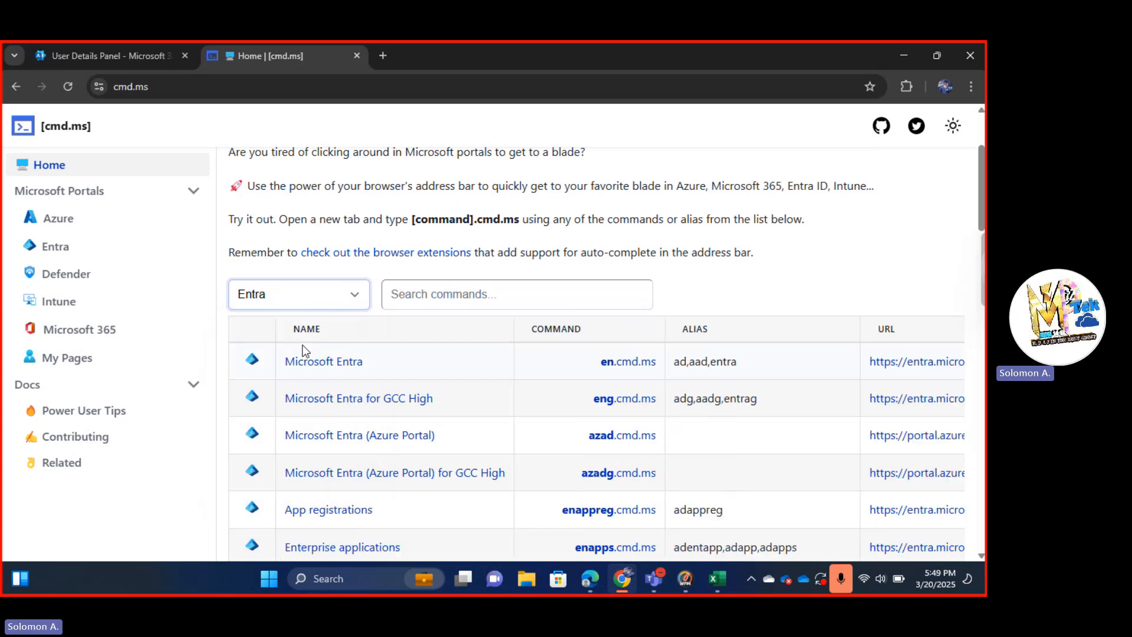
{"action": "left_click", "coordinate": [356, 298]}
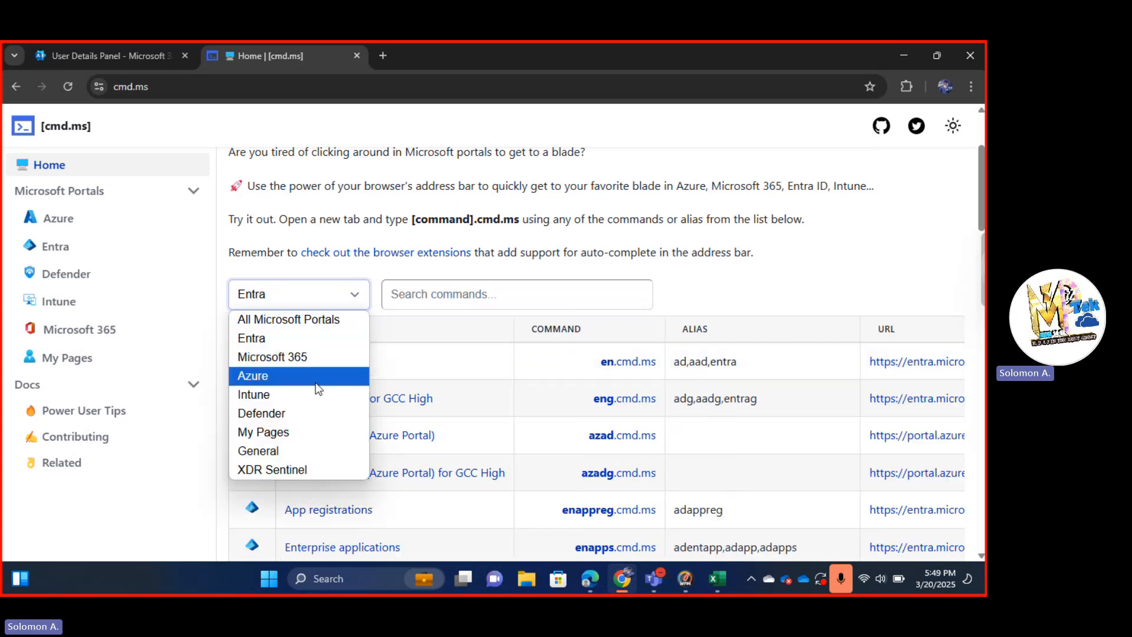
{"action": "left_click", "coordinate": [308, 407]}
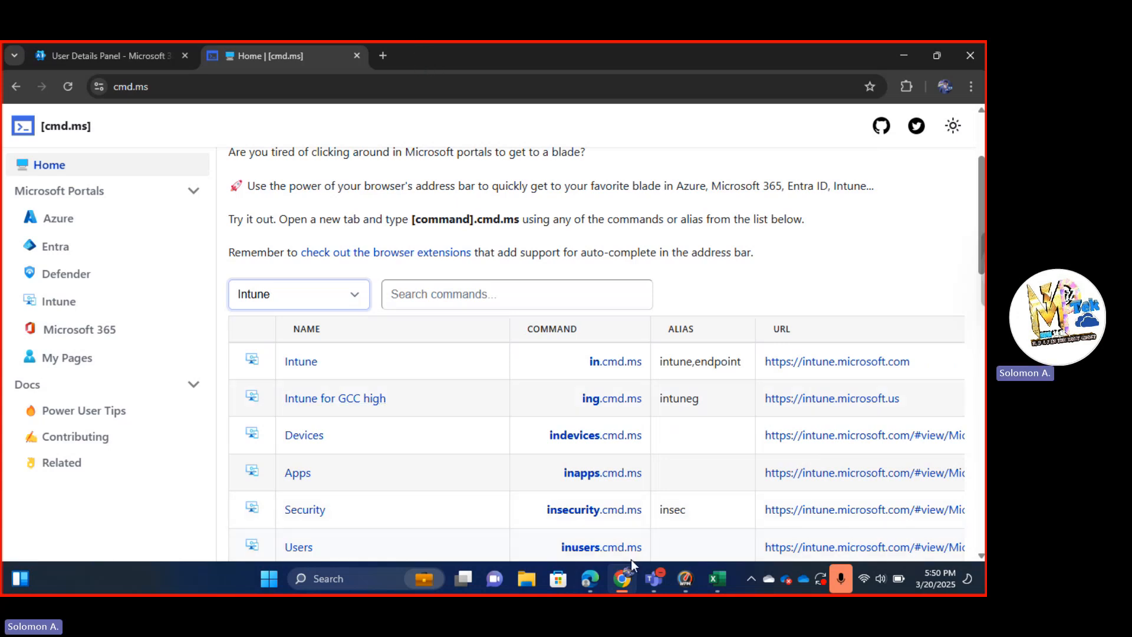
Step: Load office.com in place of the cmd.ms page
{"action": "left_click", "coordinate": [622, 578]}
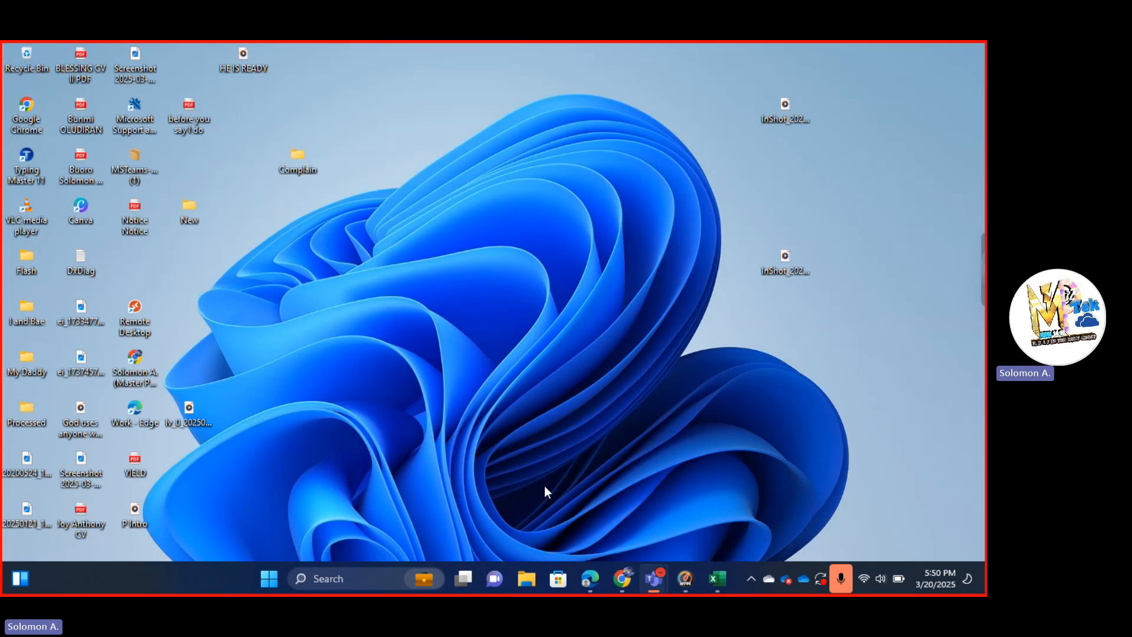
{"action": "left_click", "coordinate": [623, 579]}
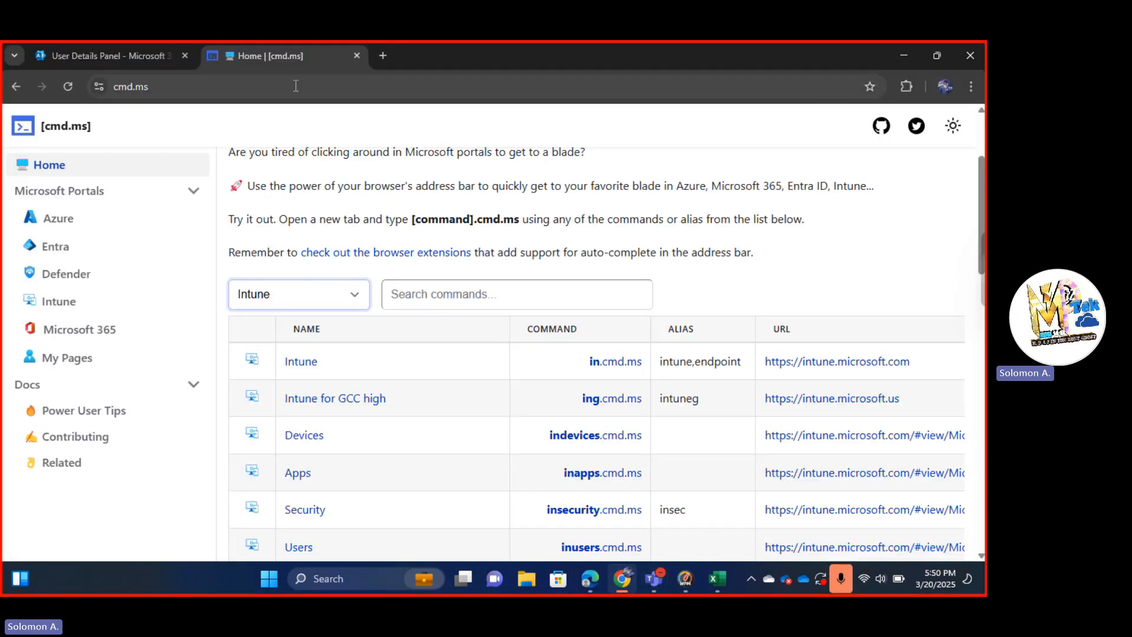
{"action": "left_click", "coordinate": [269, 86]}
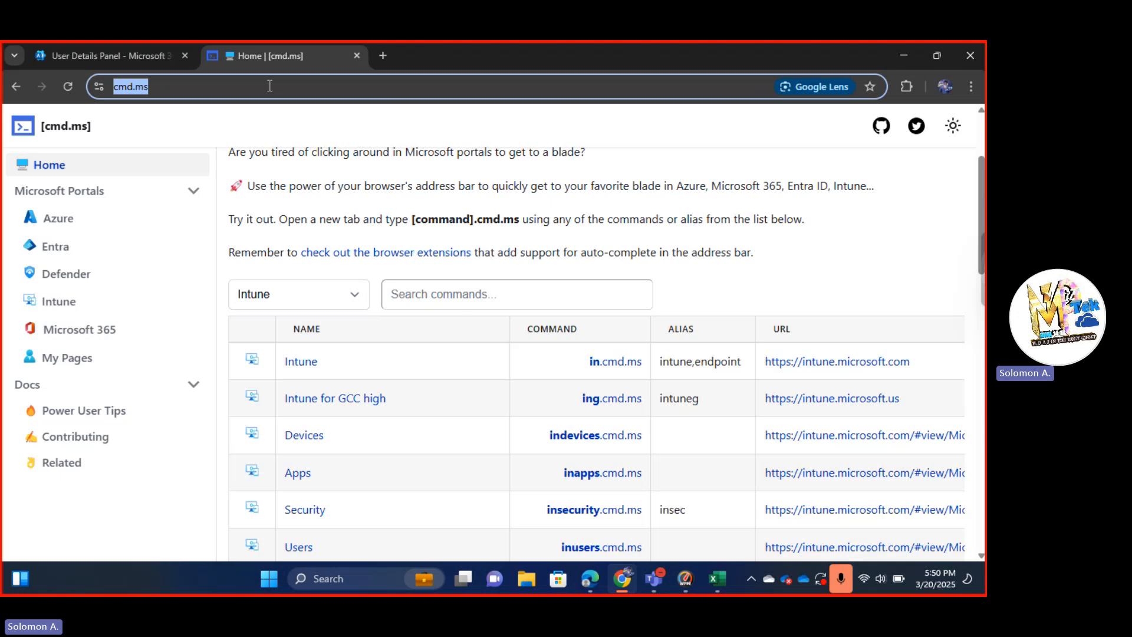
{"action": "type", "text": "offi"}
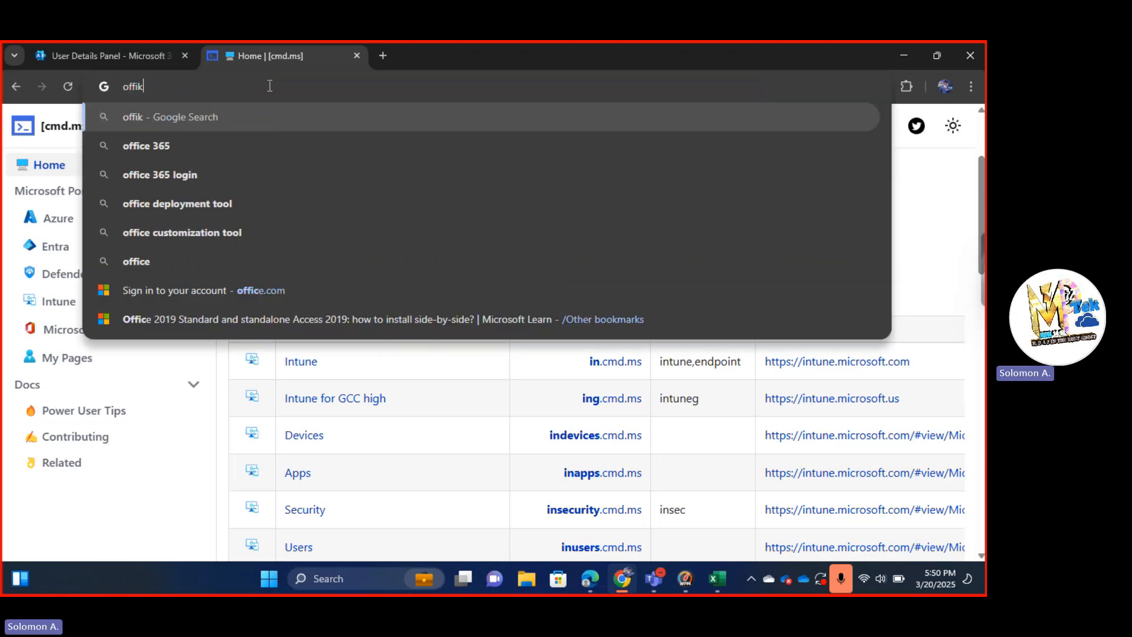
{"action": "type", "text": "c"}
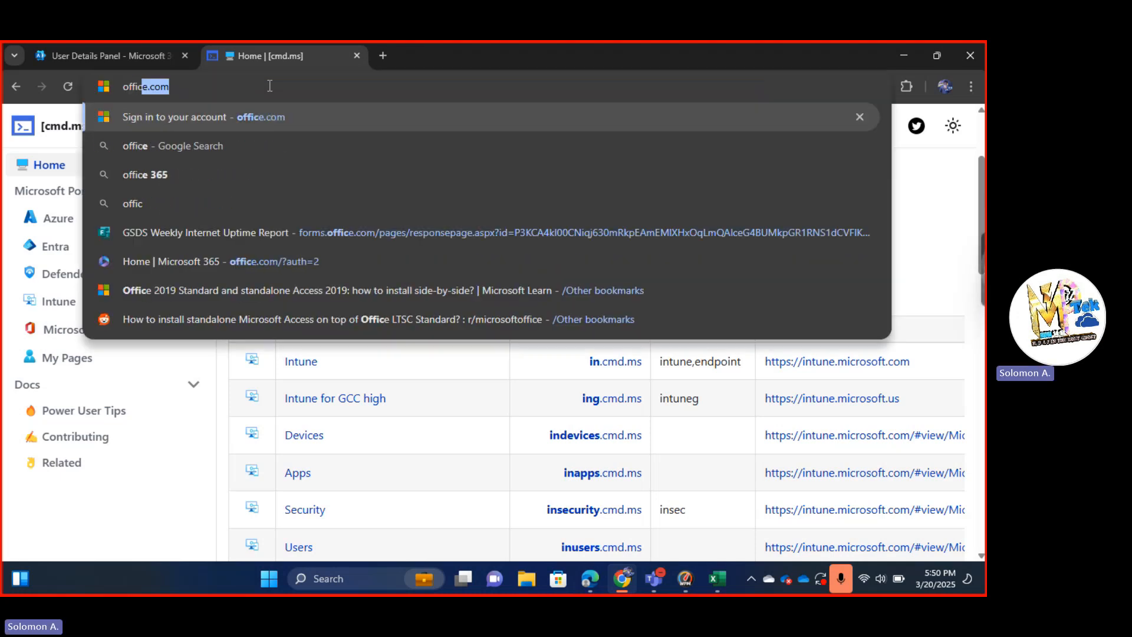
{"action": "key", "text": "Return"}
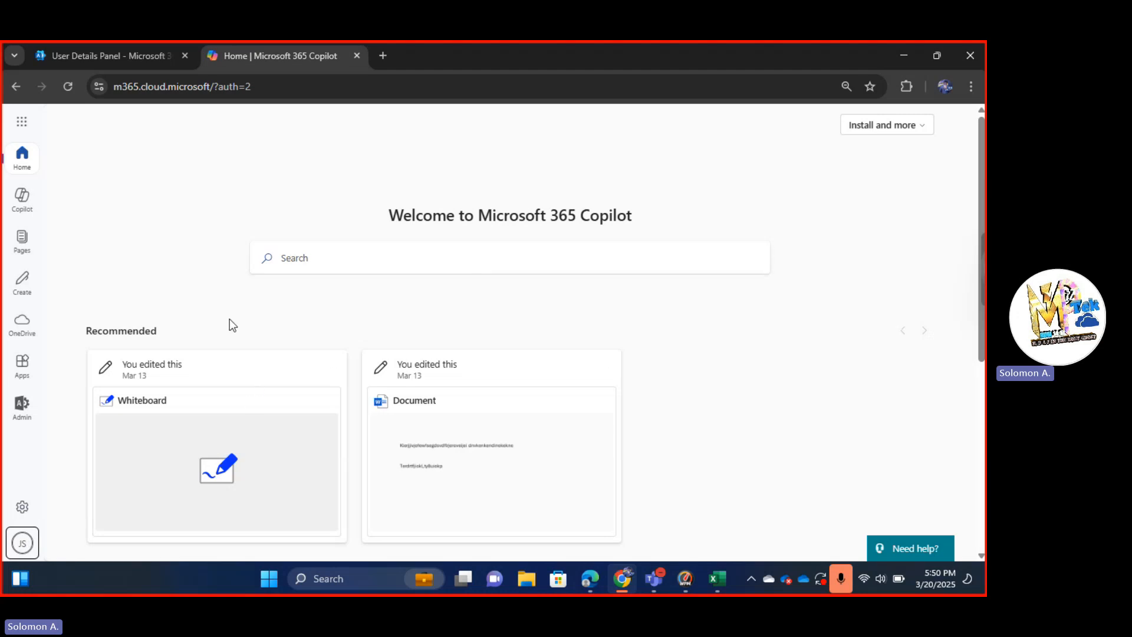
Step: Start signing in to Microsoft 365 with a different account that is not among the listed accounts
{"action": "left_click", "coordinate": [23, 544]}
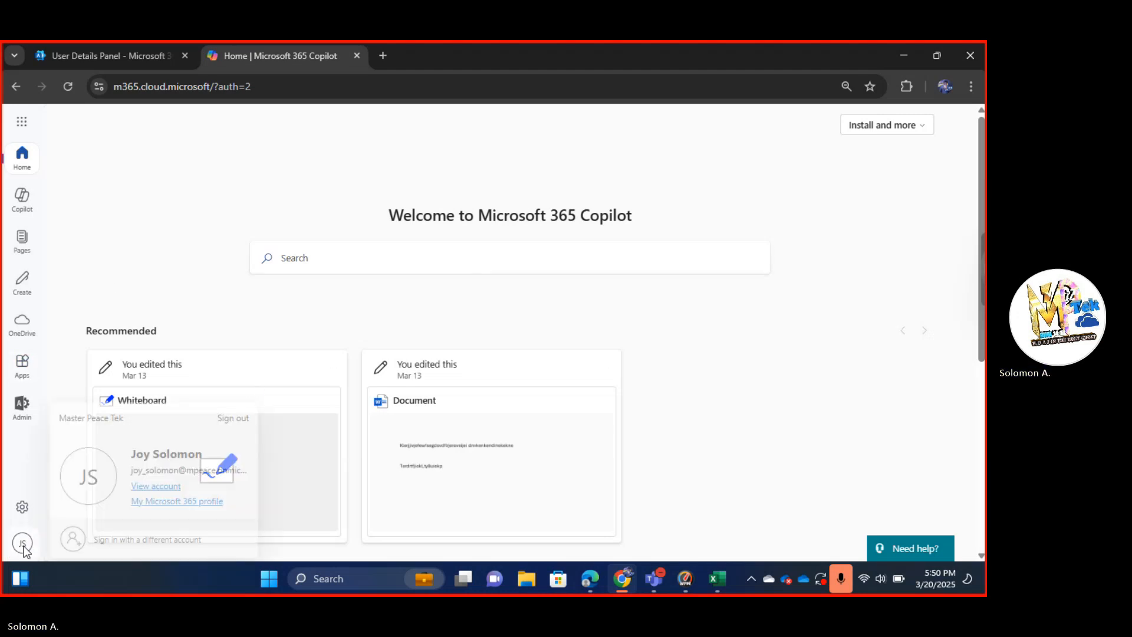
{"action": "left_click", "coordinate": [152, 547]}
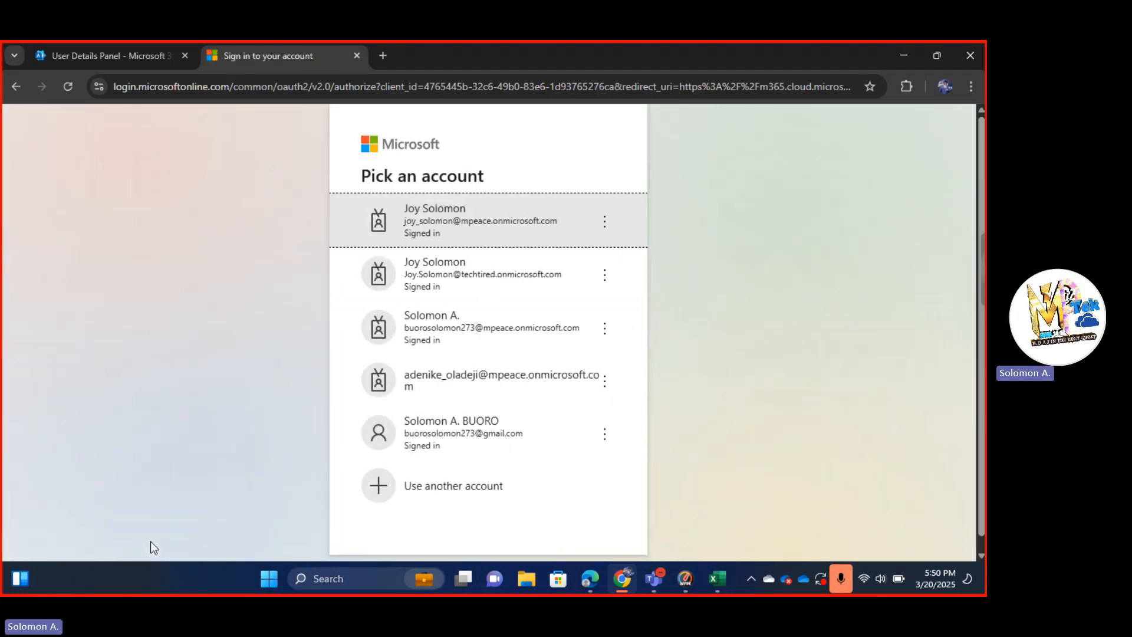
{"action": "left_click", "coordinate": [460, 495]}
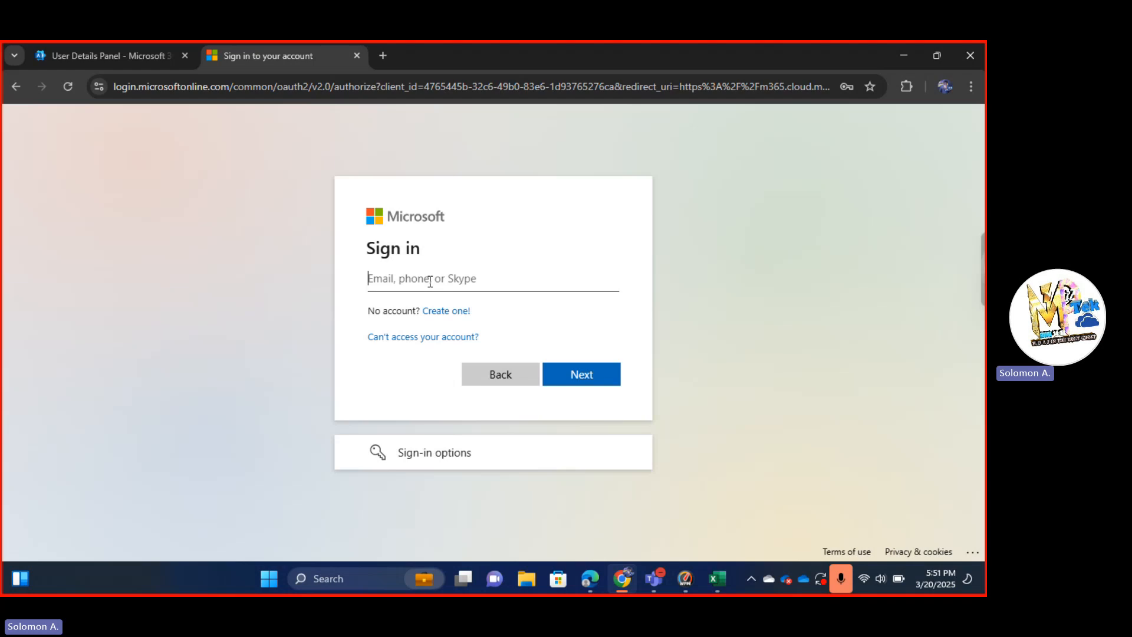
{"action": "type", "text": "al"}
{"action": "left_click", "coordinate": [429, 281]}
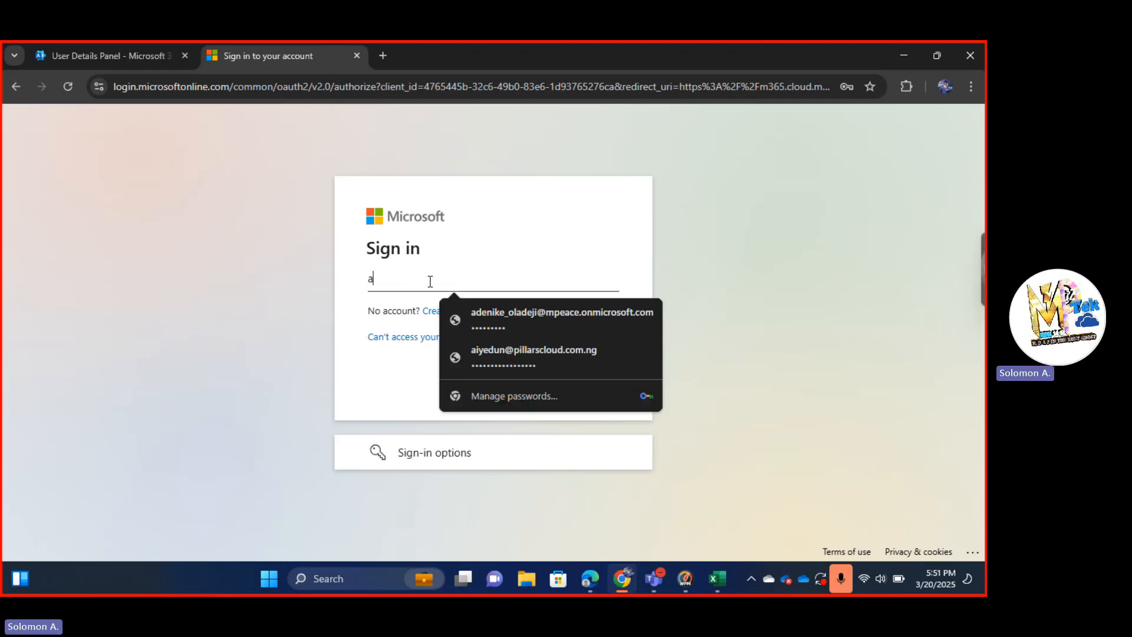
{"action": "type", "text": "a"}
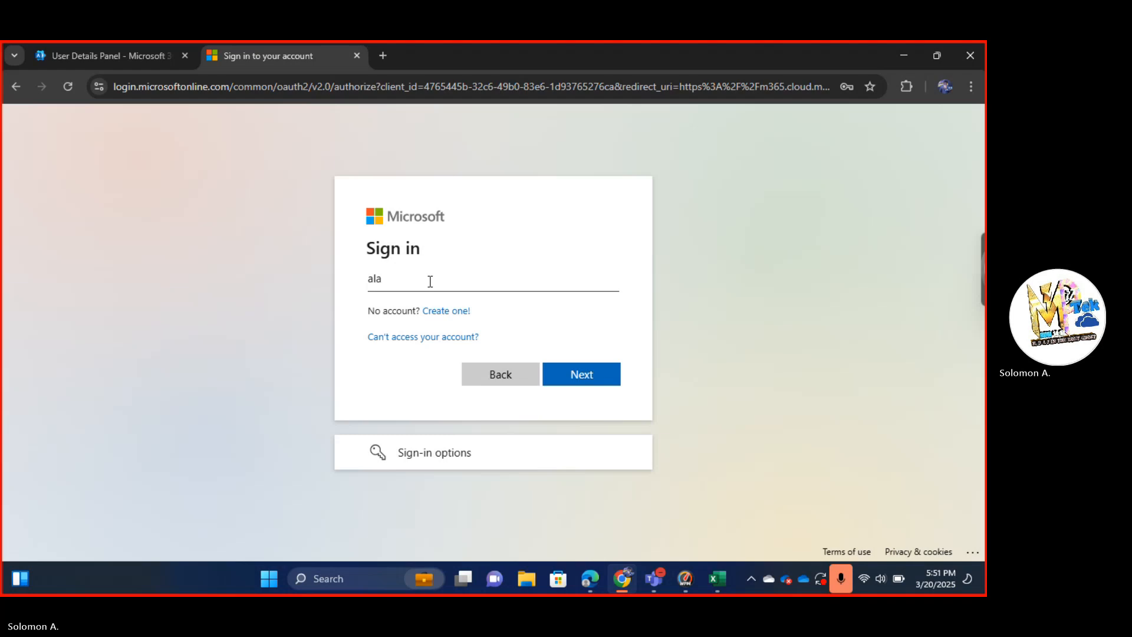
{"action": "key", "text": "BackSpace"}
{"action": "key", "text": "BackSpace"}
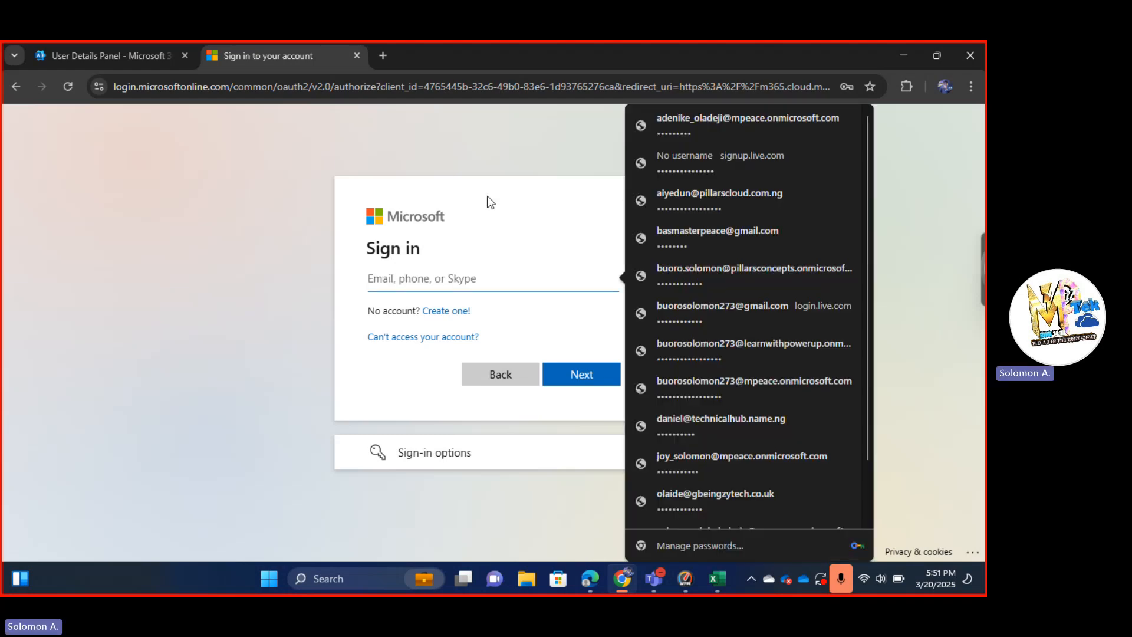
{"action": "left_click", "coordinate": [195, 388]}
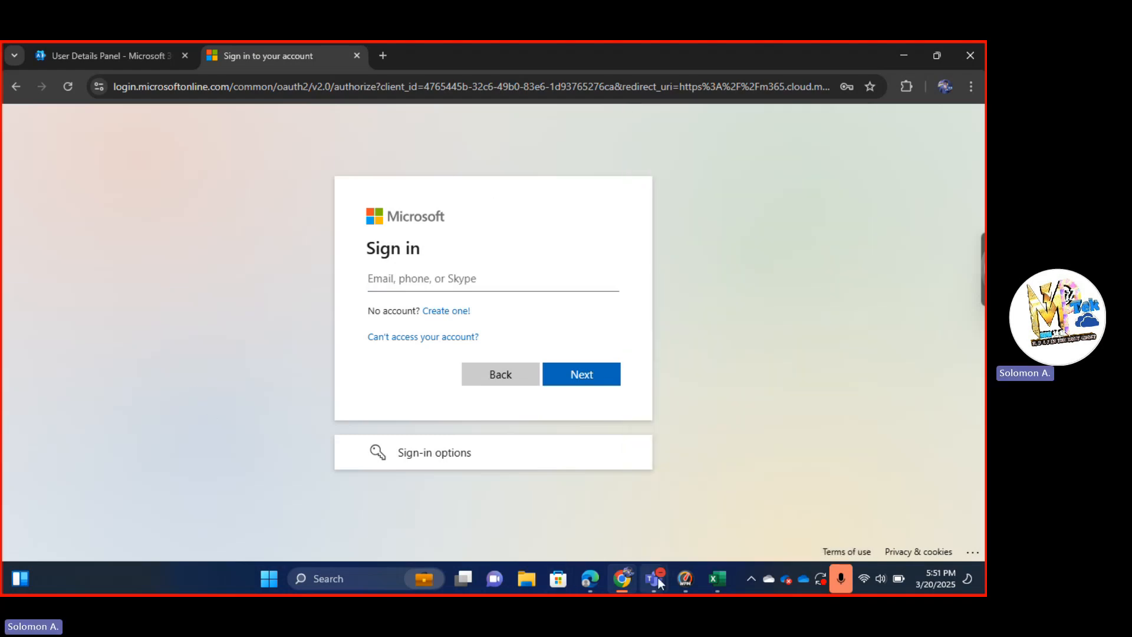
Step: Switch to the Microsoft 365 admin center in Edge and reset the fifth active user's password, with automatic creation and a required change at first sign-in
{"action": "left_click", "coordinate": [596, 579]}
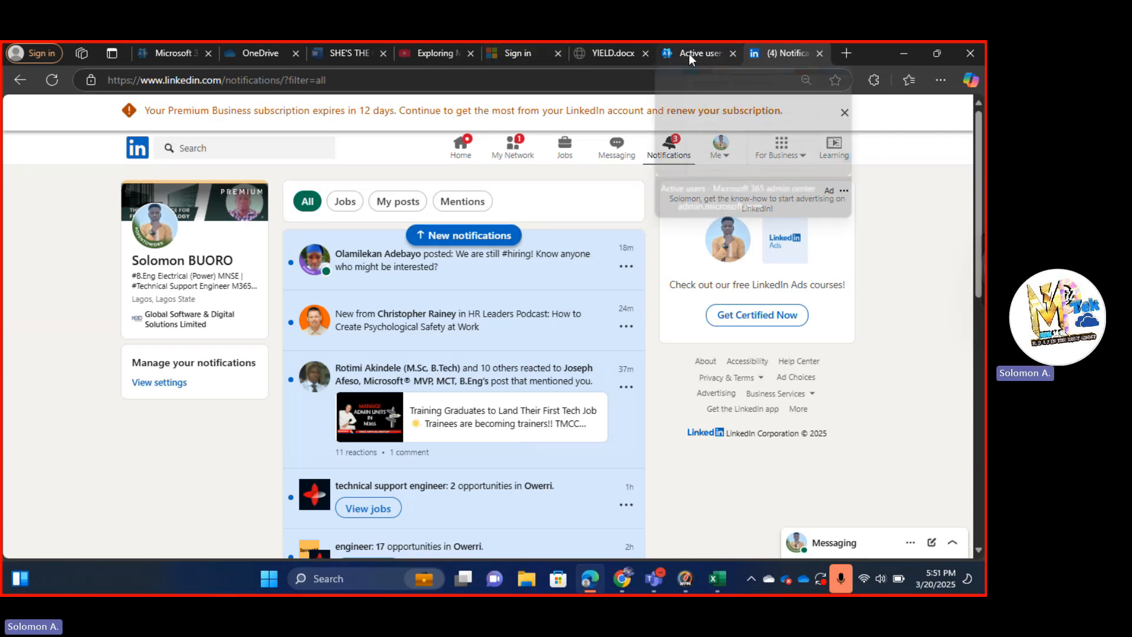
{"action": "left_click", "coordinate": [688, 54]}
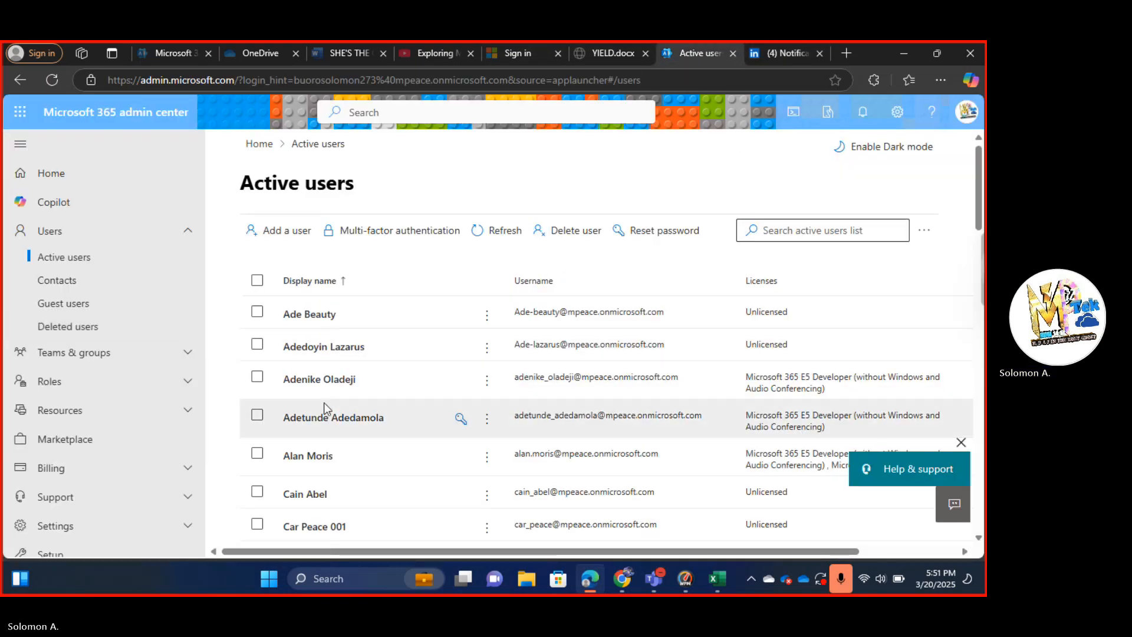
{"action": "scroll", "coordinate": [323, 413], "scroll_direction": "down", "scroll_amount": 1}
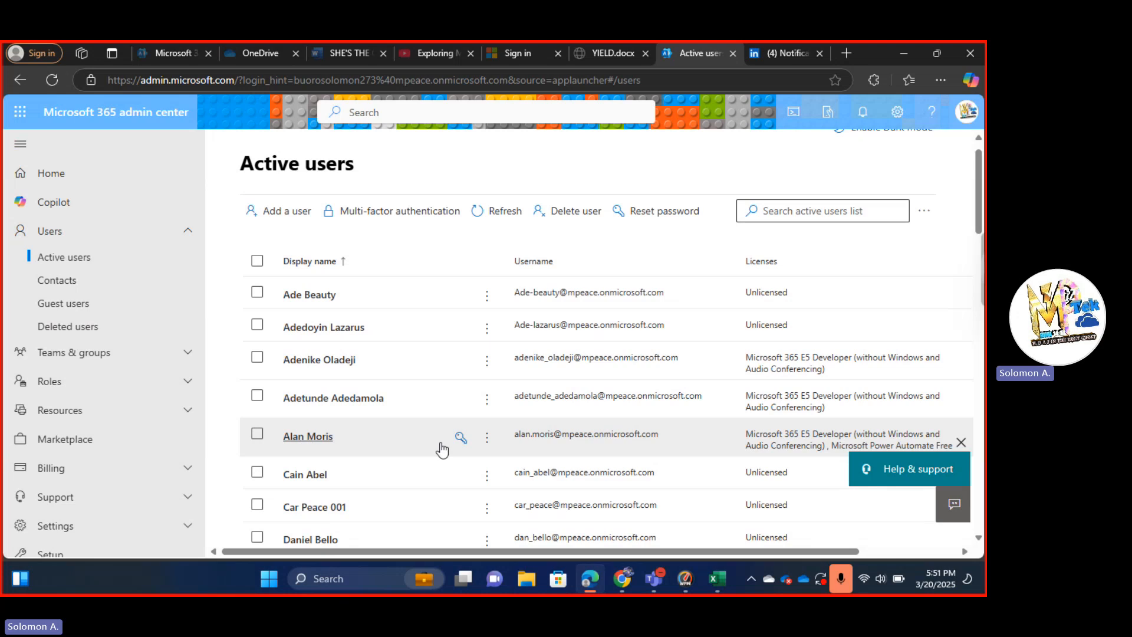
{"action": "left_click", "coordinate": [461, 438]}
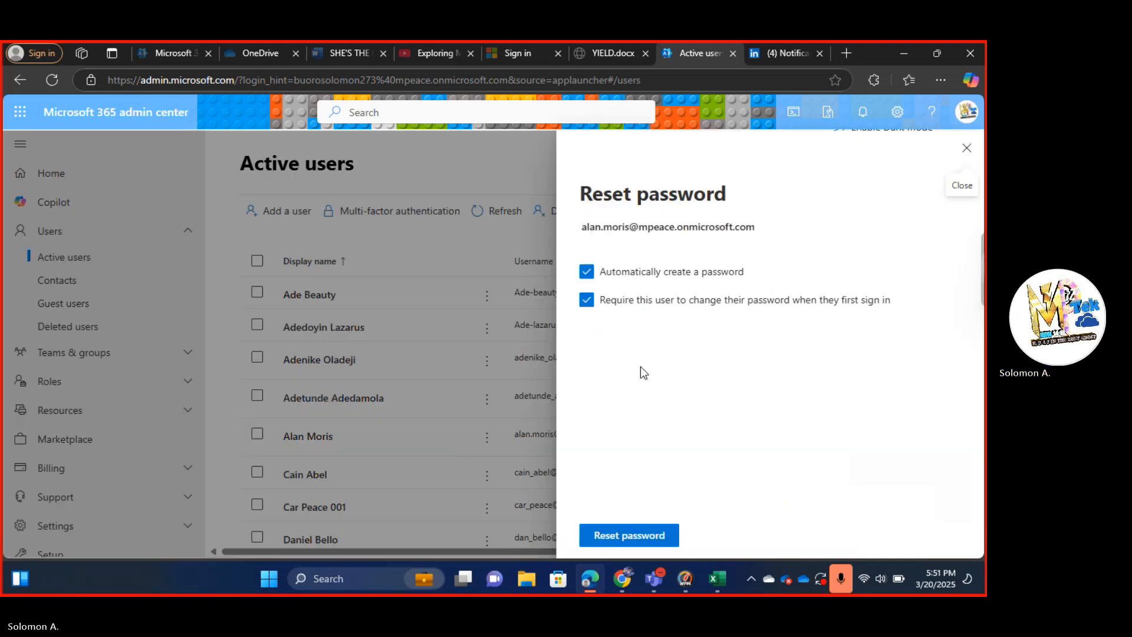
{"action": "left_click", "coordinate": [627, 534]}
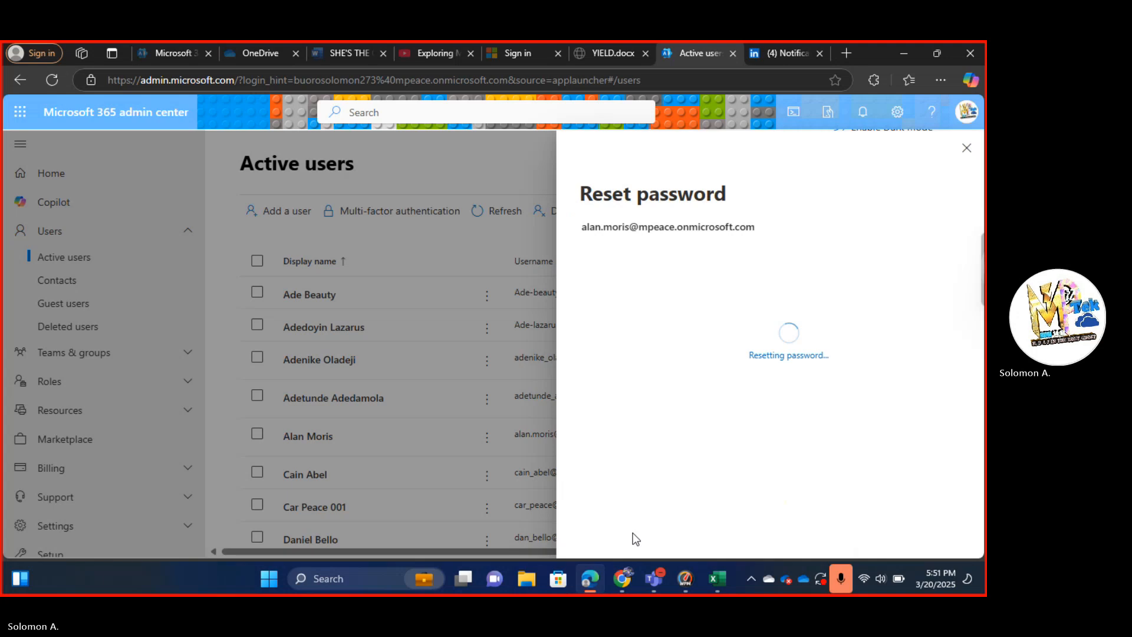
Step: Copy the user's sign-in address and select the generated temporary password in the reset confirmation
{"action": "left_click_drag", "start_coordinate": [731, 324], "coordinate": [589, 325]}
{"action": "key", "text": "ctrl+c"}
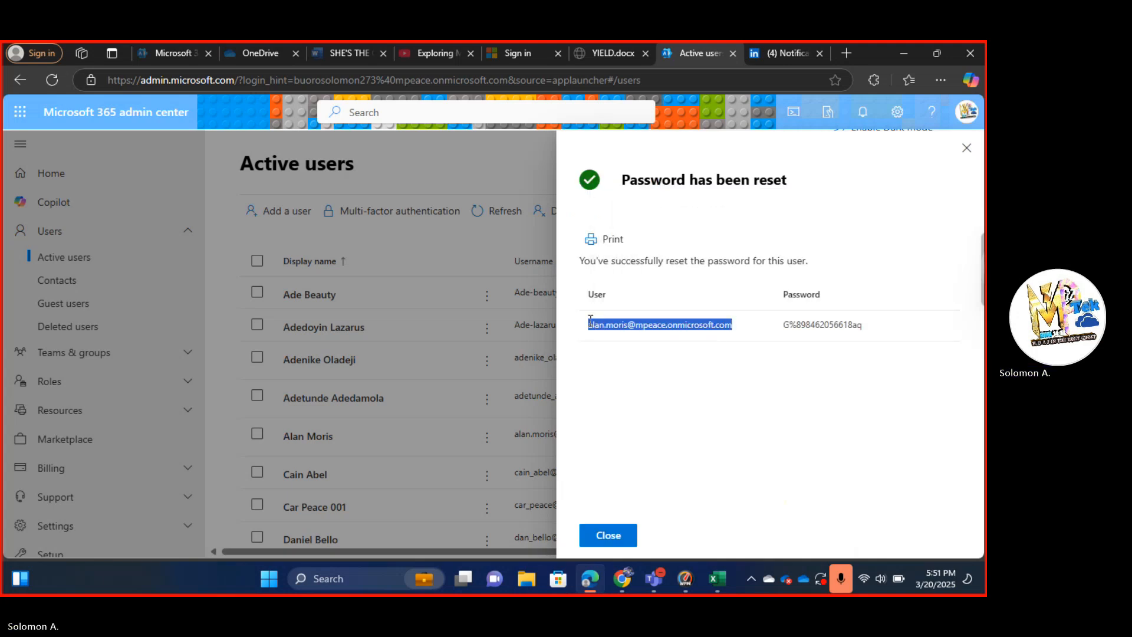
{"action": "left_click_drag", "start_coordinate": [862, 324], "coordinate": [787, 327]}
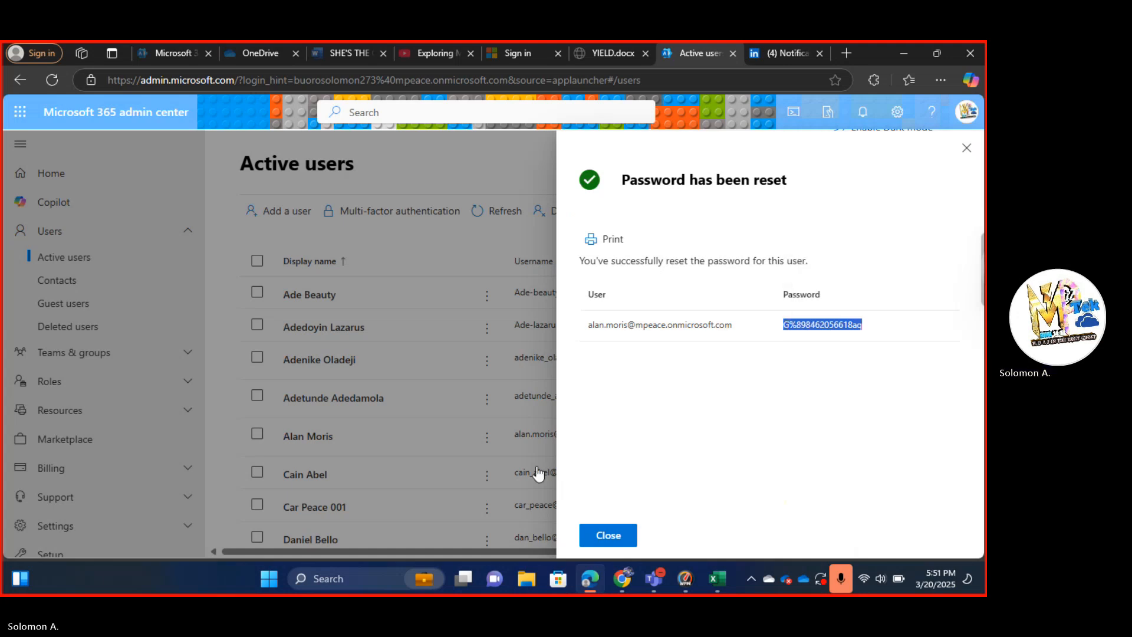
Step: Switch to the Microsoft sign-in page in Chrome and submit the user's copied sign-in address from the clipboard history
{"action": "left_click", "coordinate": [620, 581]}
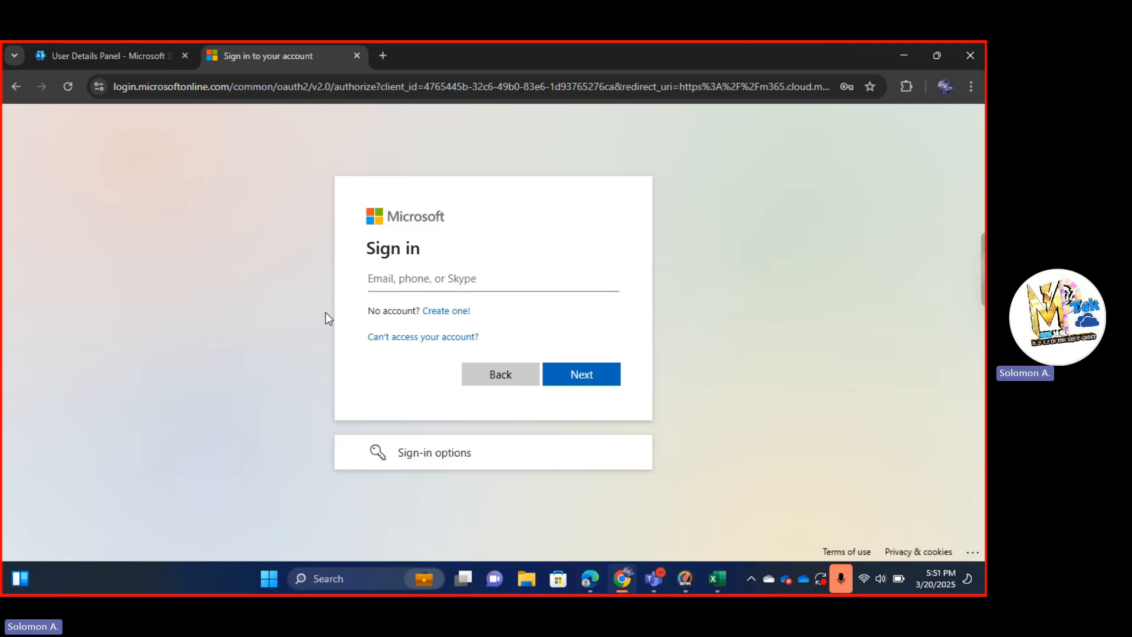
{"action": "left_click", "coordinate": [437, 277]}
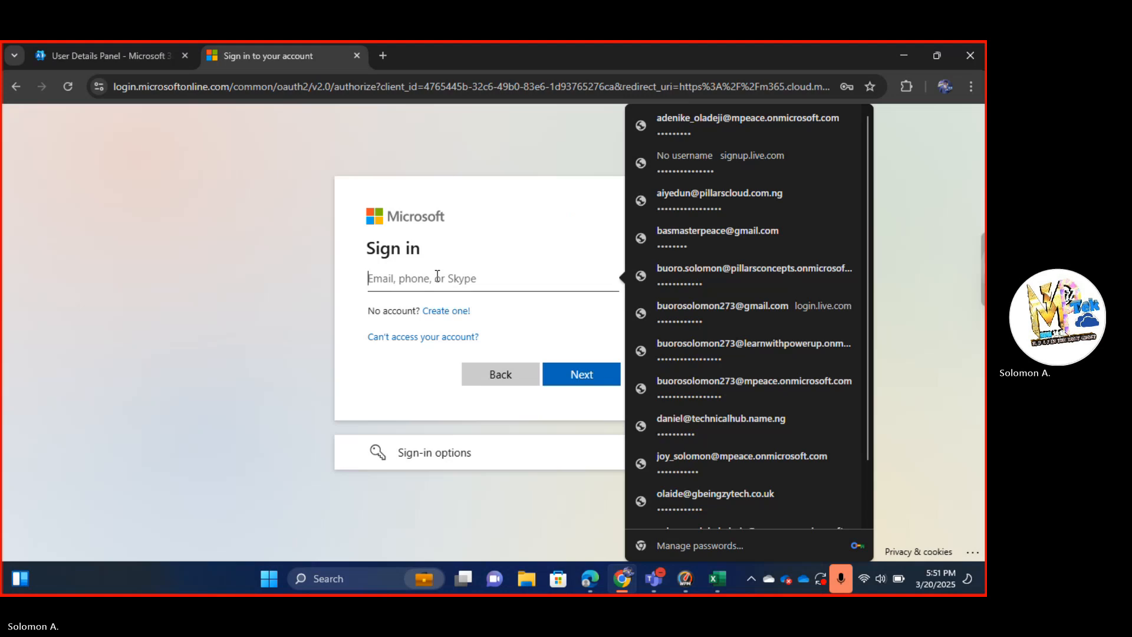
{"action": "key", "text": "super+v"}
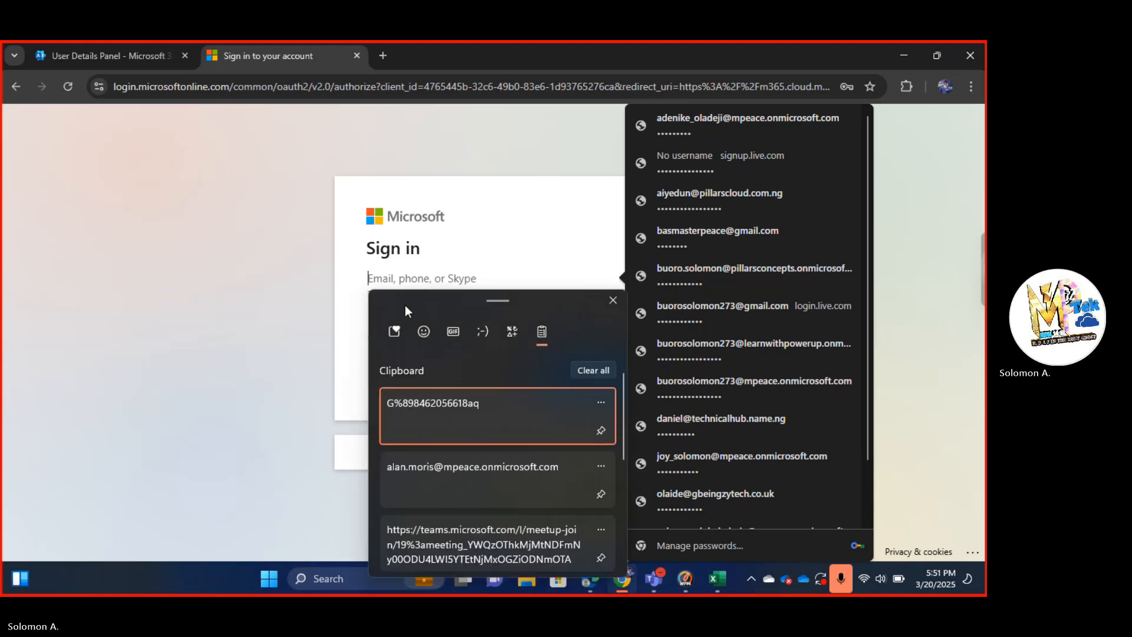
{"action": "left_click", "coordinate": [437, 471]}
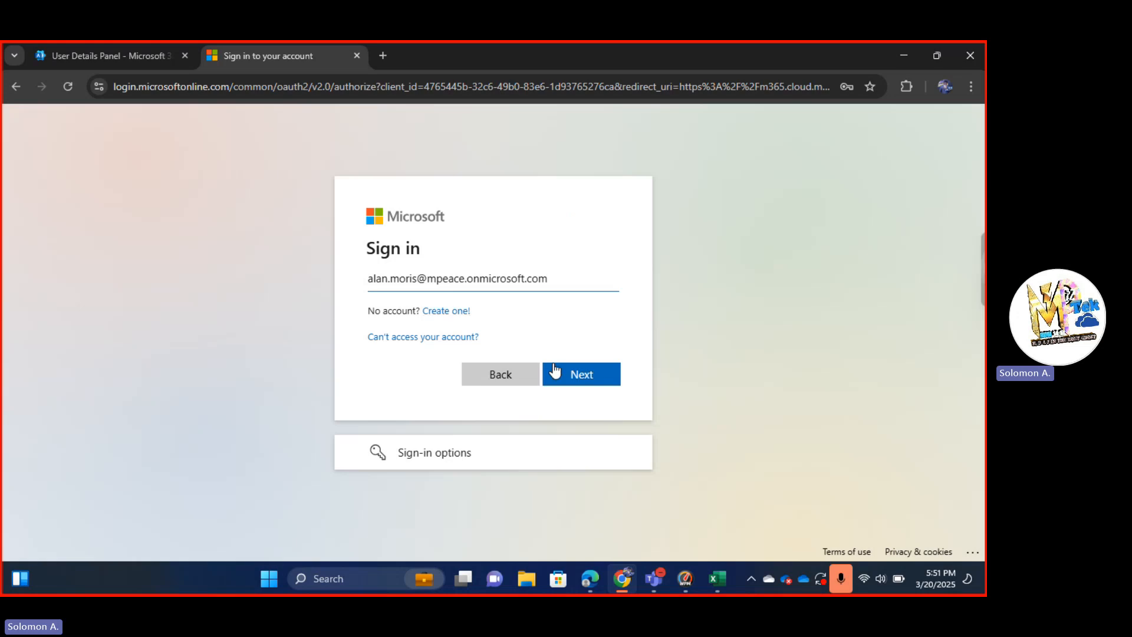
{"action": "left_click", "coordinate": [575, 374]}
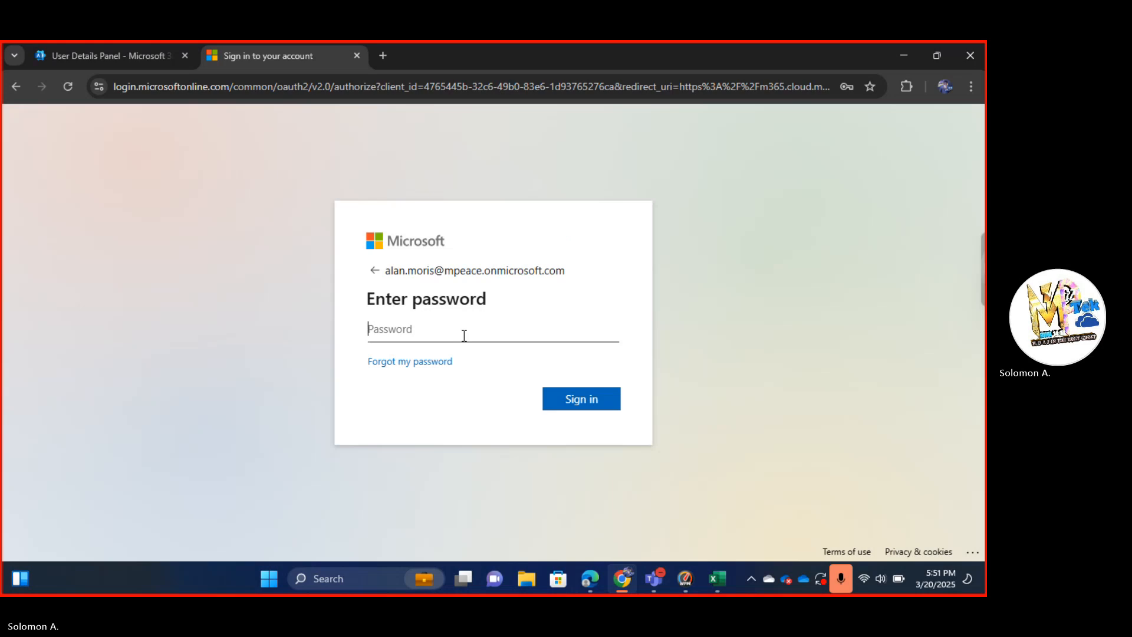
Step: Try to sign in with the pasted temporary password and dismiss the browser's offer to save it
{"action": "key", "text": "ctrl+v"}
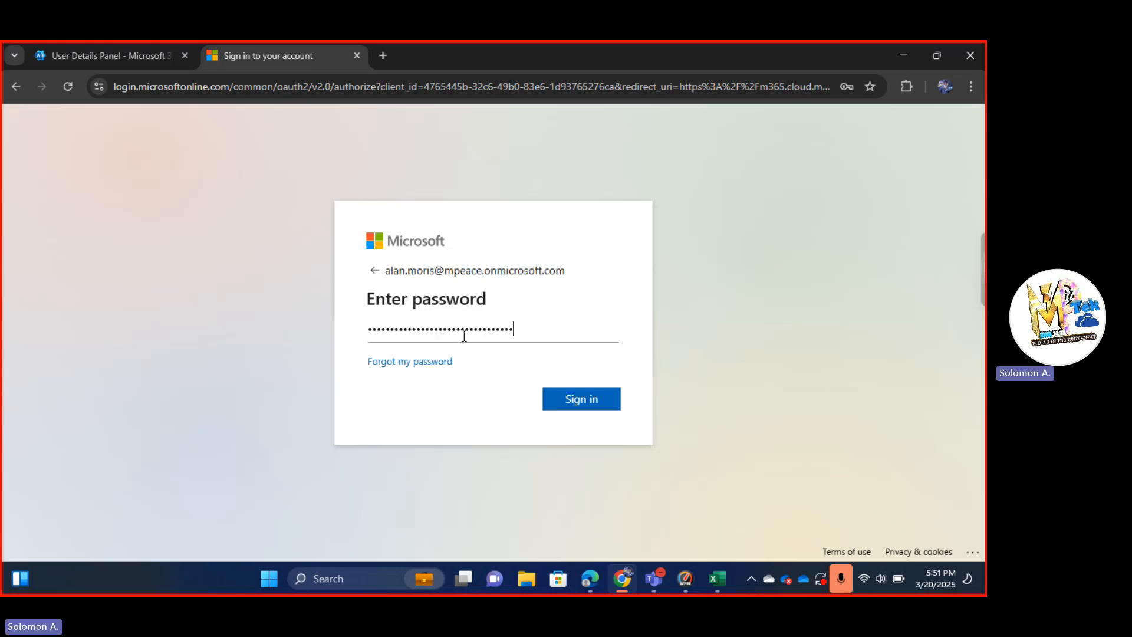
{"action": "left_click", "coordinate": [594, 402]}
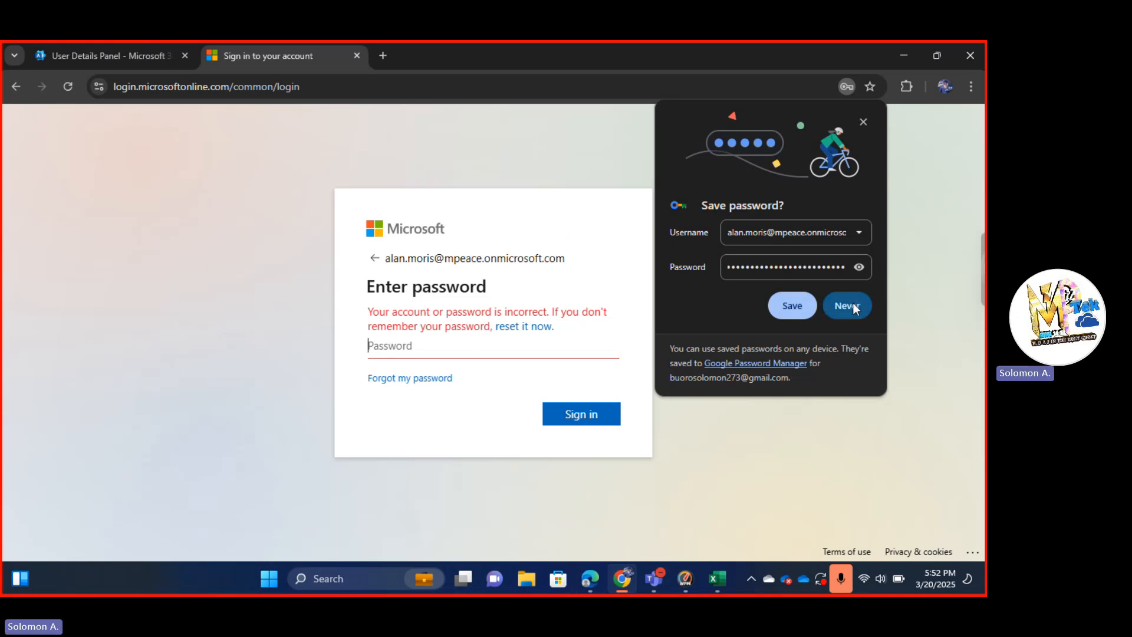
{"action": "left_click", "coordinate": [862, 123]}
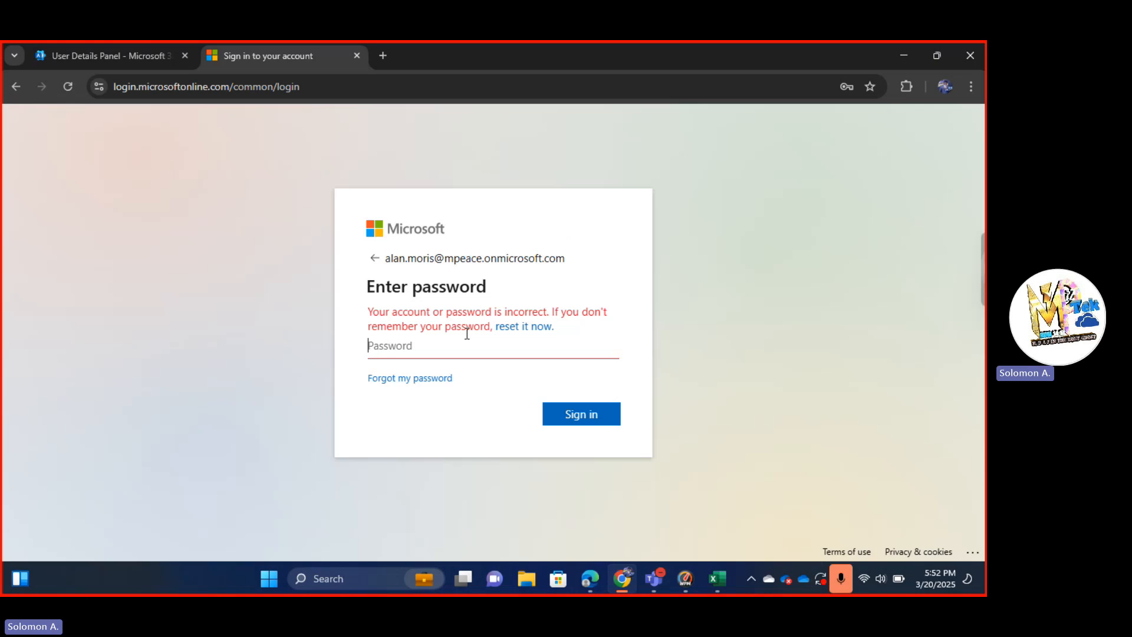
Step: Switch to the admin center in Edge, close the password reset confirmation, and return to the Chrome sign-in page
{"action": "key", "text": "alt+Tab"}
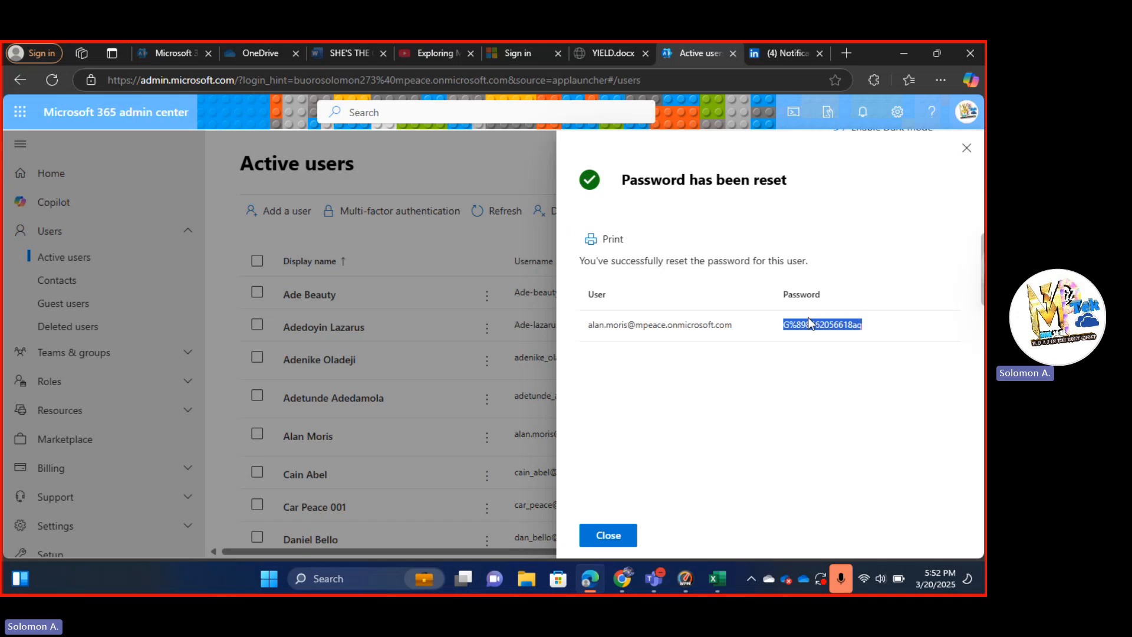
{"action": "left_click", "coordinate": [606, 536]}
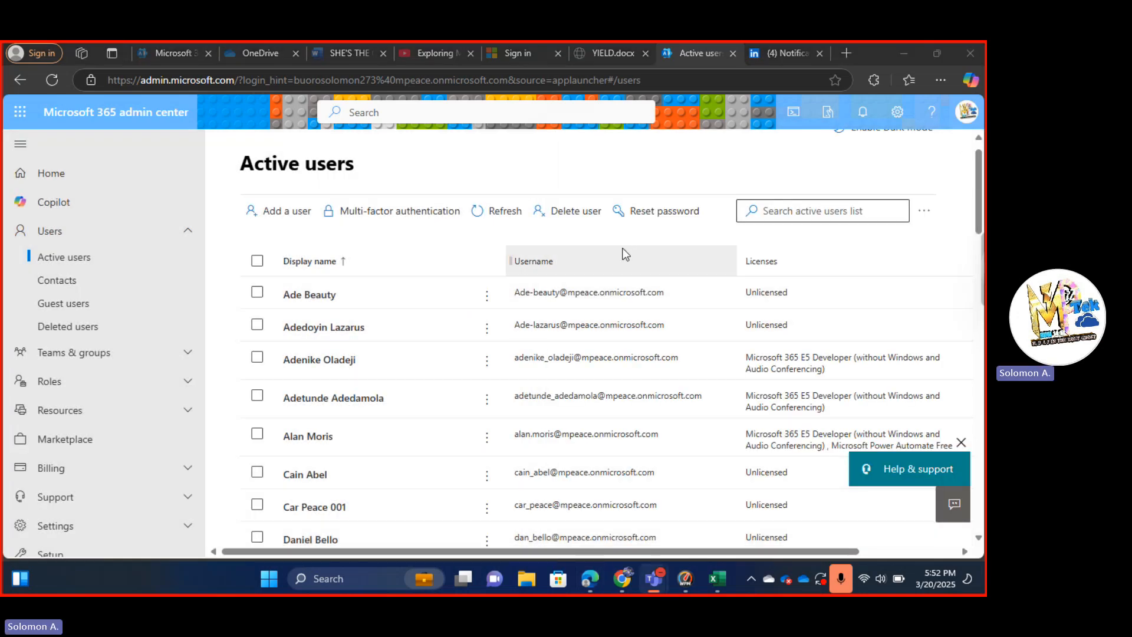
{"action": "key", "text": "alt+Tab"}
{"action": "key", "text": "alt+Tab"}
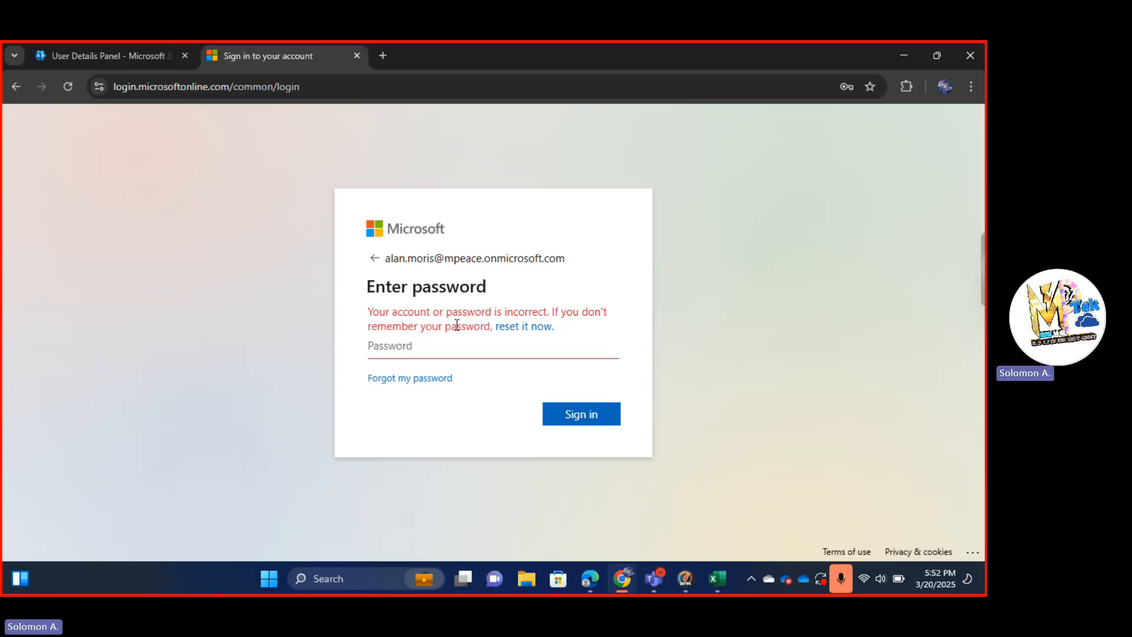
Step: Paste the temporary password into the password field and submit the sign-in
{"action": "left_click", "coordinate": [395, 350]}
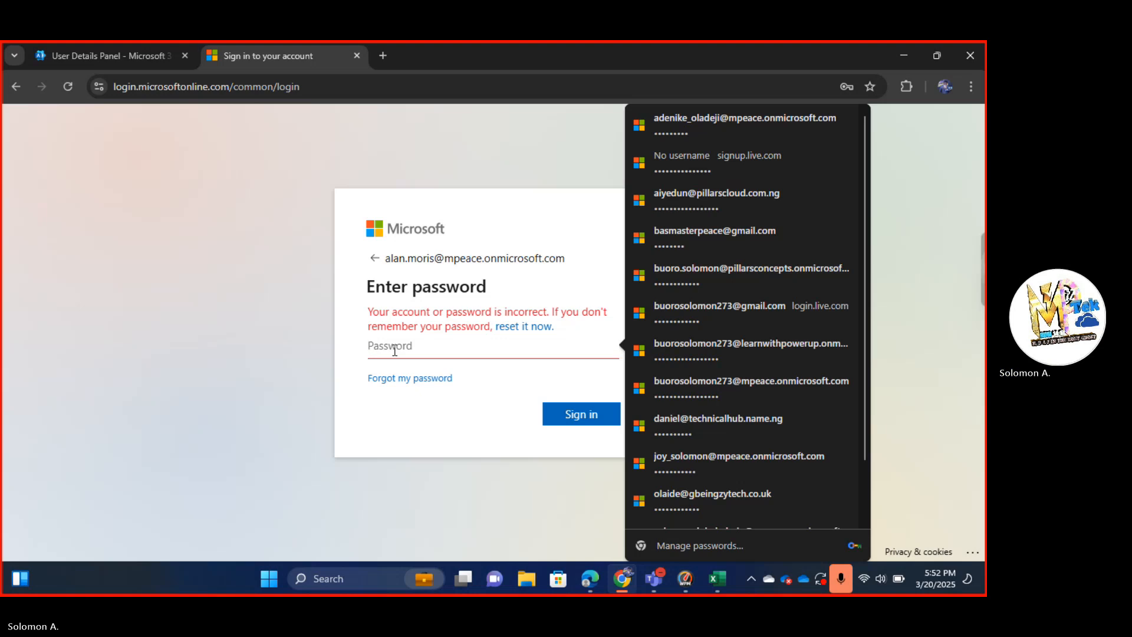
{"action": "key", "text": "ctrl+v"}
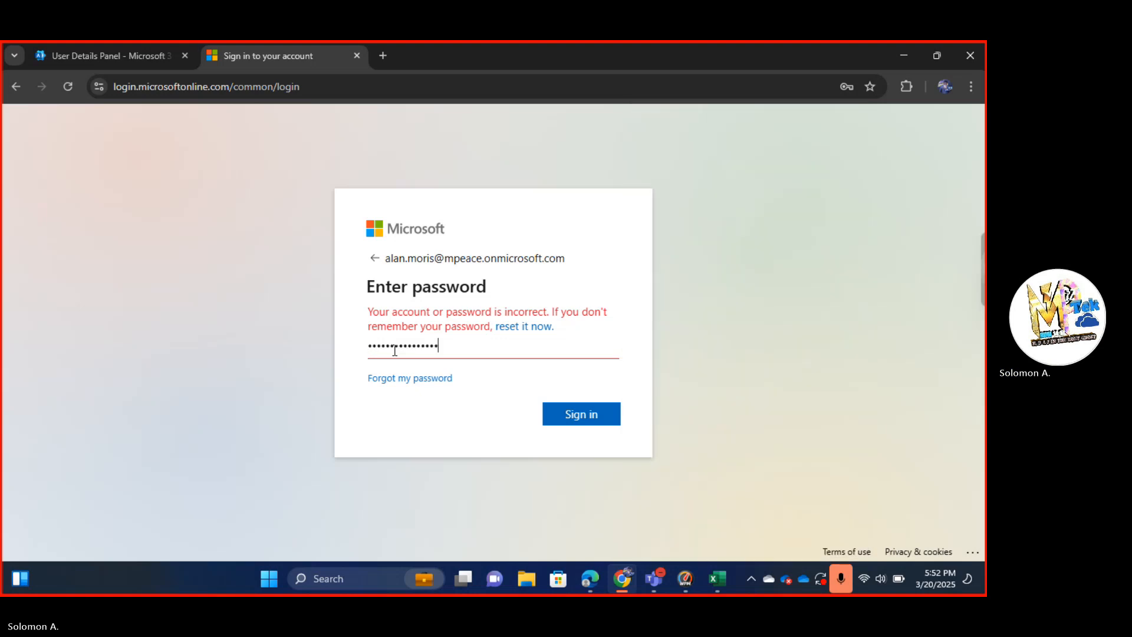
{"action": "left_click", "coordinate": [577, 412]}
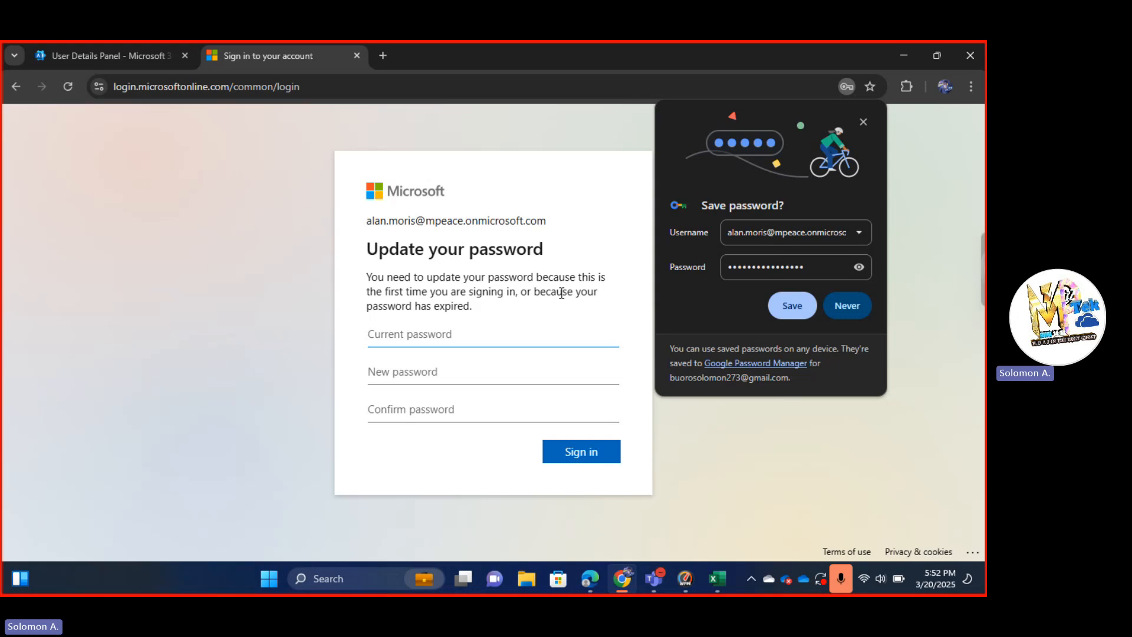
Step: Replace the temporary password with a new confirmed account password, sign in, and accept updating the browser's saved password
{"action": "key", "text": "ctrl+v"}
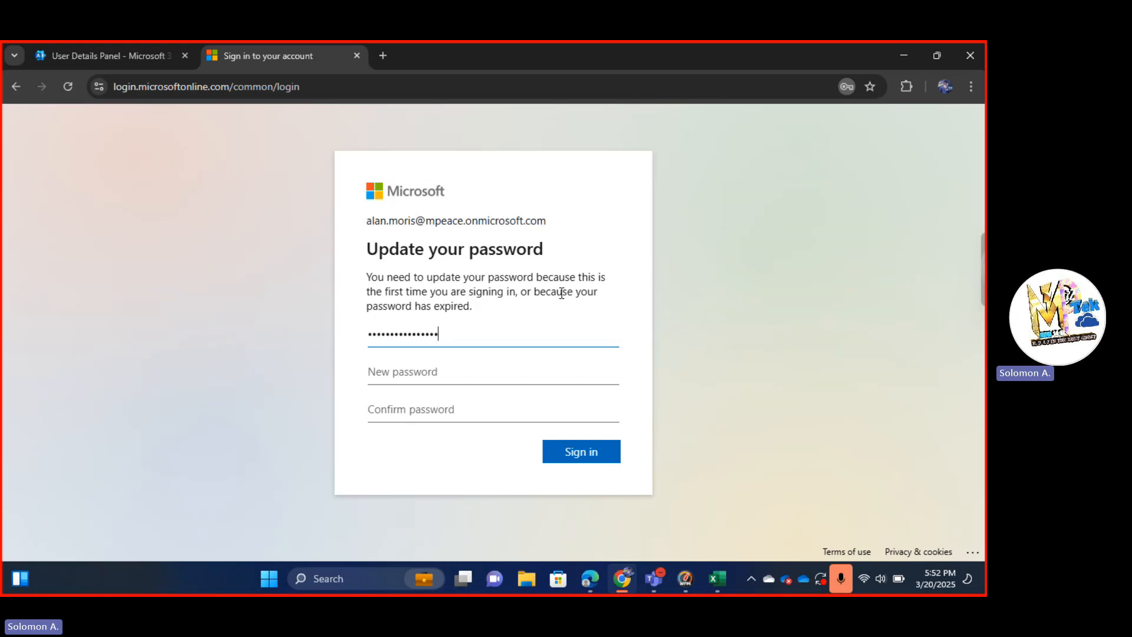
{"action": "left_click", "coordinate": [476, 381]}
{"action": "type", "text": "•"}
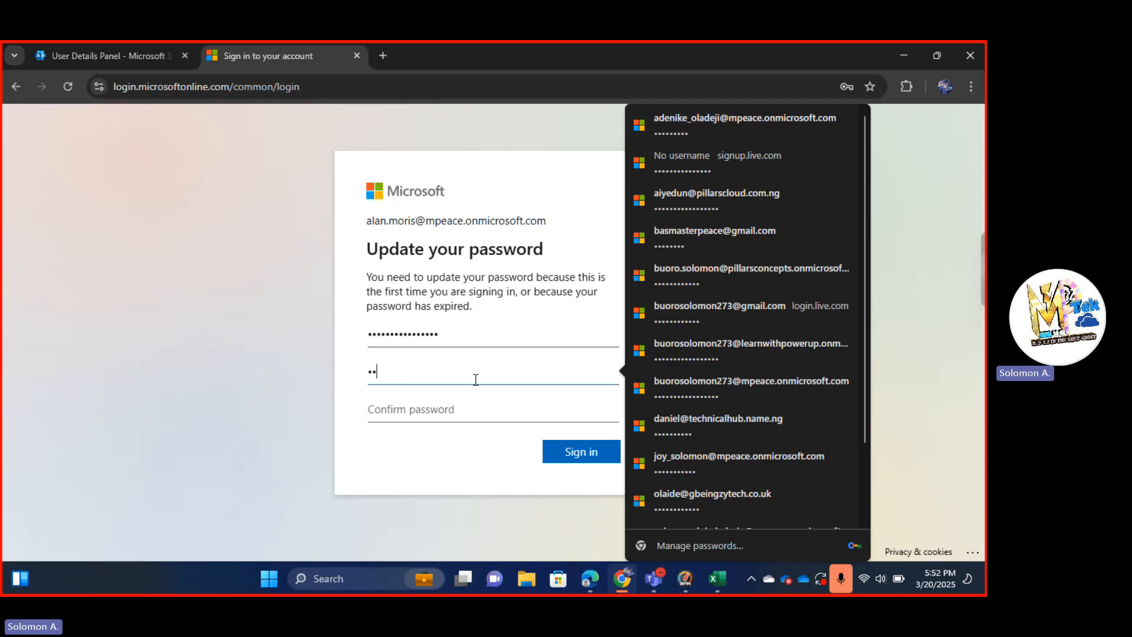
{"action": "key", "text": "BackSpace"}
{"action": "type", "text": "•"}
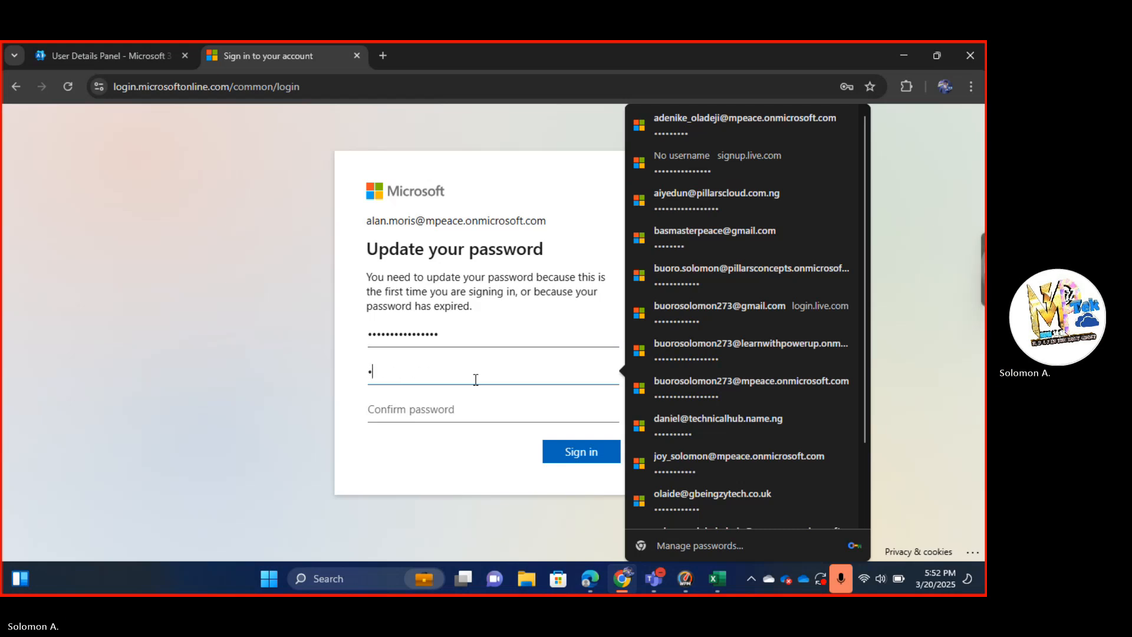
{"action": "type", "text": "••••••••••"}
{"action": "key", "text": "Tab"}
{"action": "type", "text": "•••"}
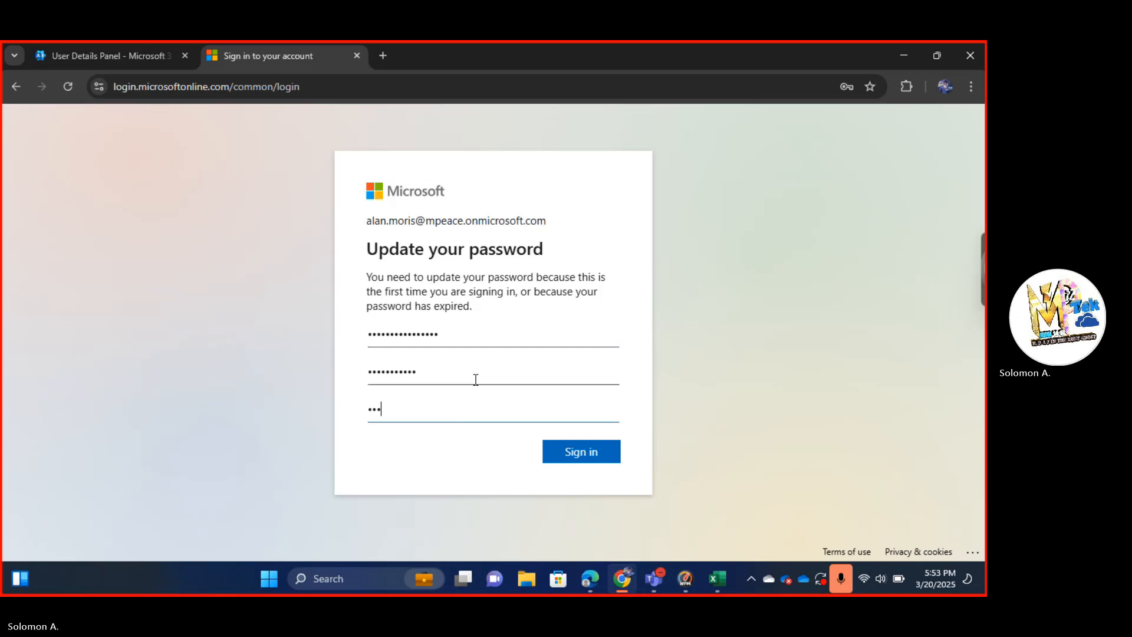
{"action": "type", "text": "••••••••"}
{"action": "key", "text": "Return"}
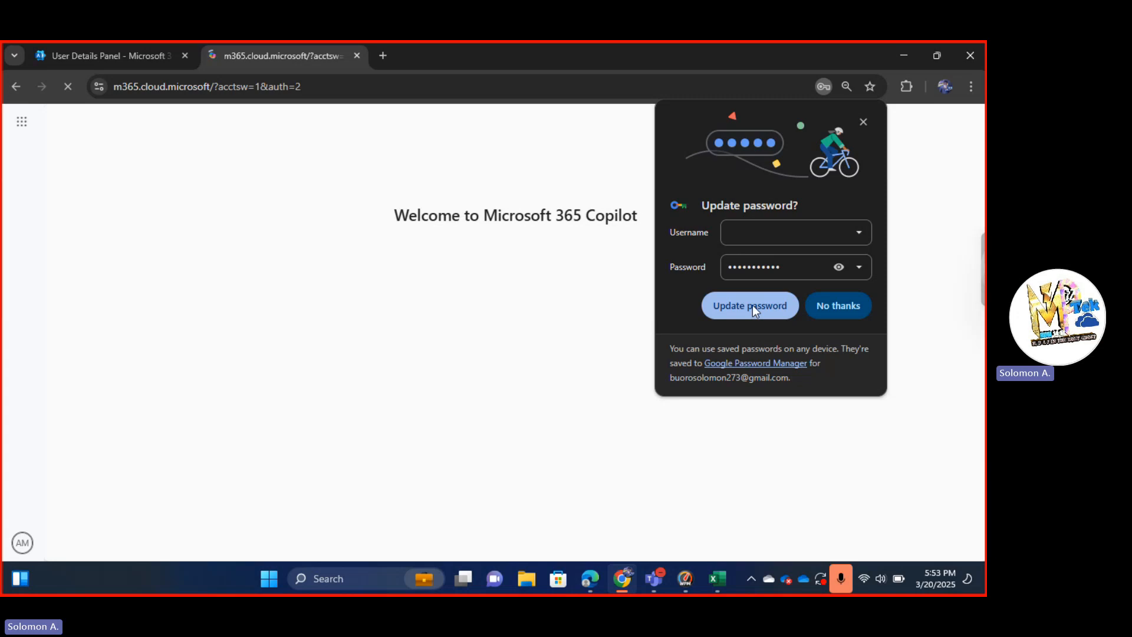
{"action": "left_click", "coordinate": [752, 305]}
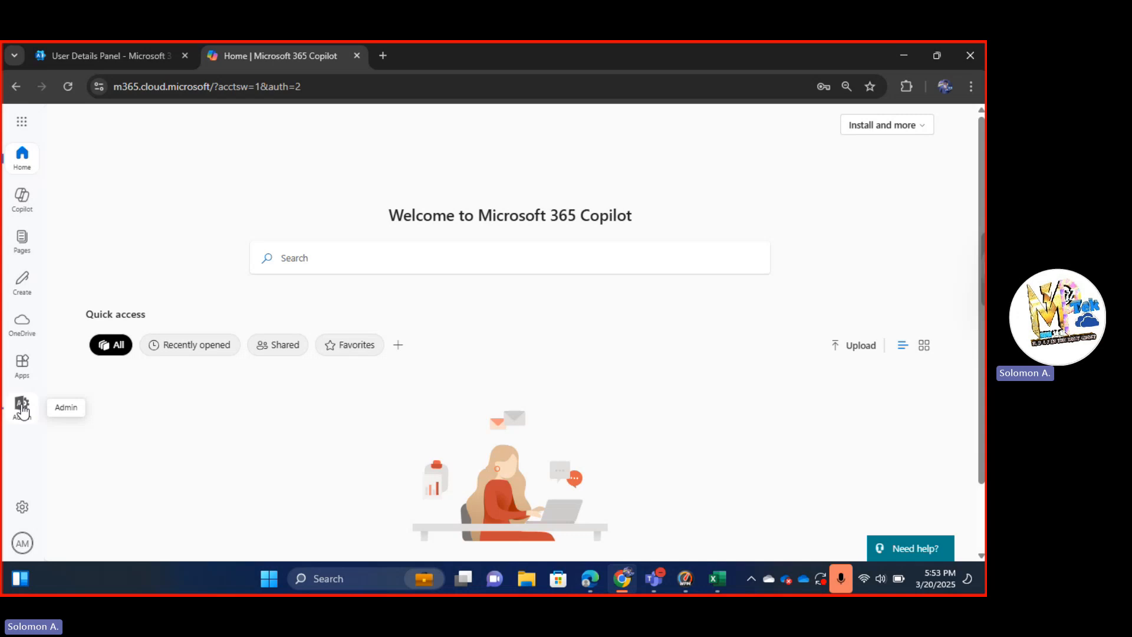
Step: Examine the Microsoft 365 apps available to the signed-in user in the app launcher, and close it
{"action": "left_click", "coordinate": [22, 123]}
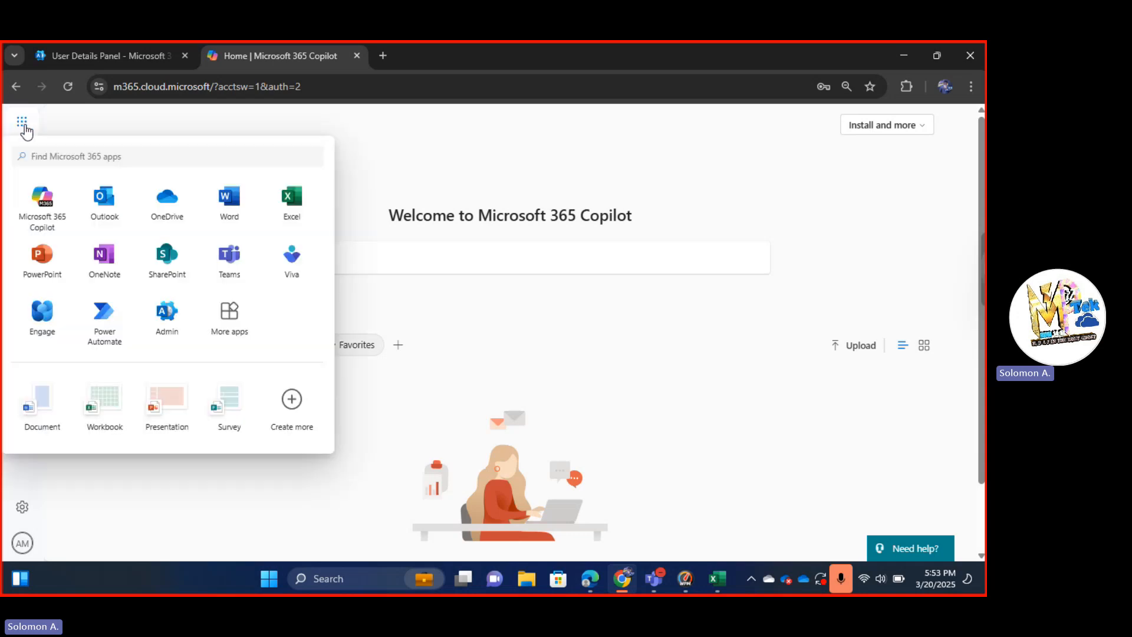
{"action": "left_click", "coordinate": [38, 155]}
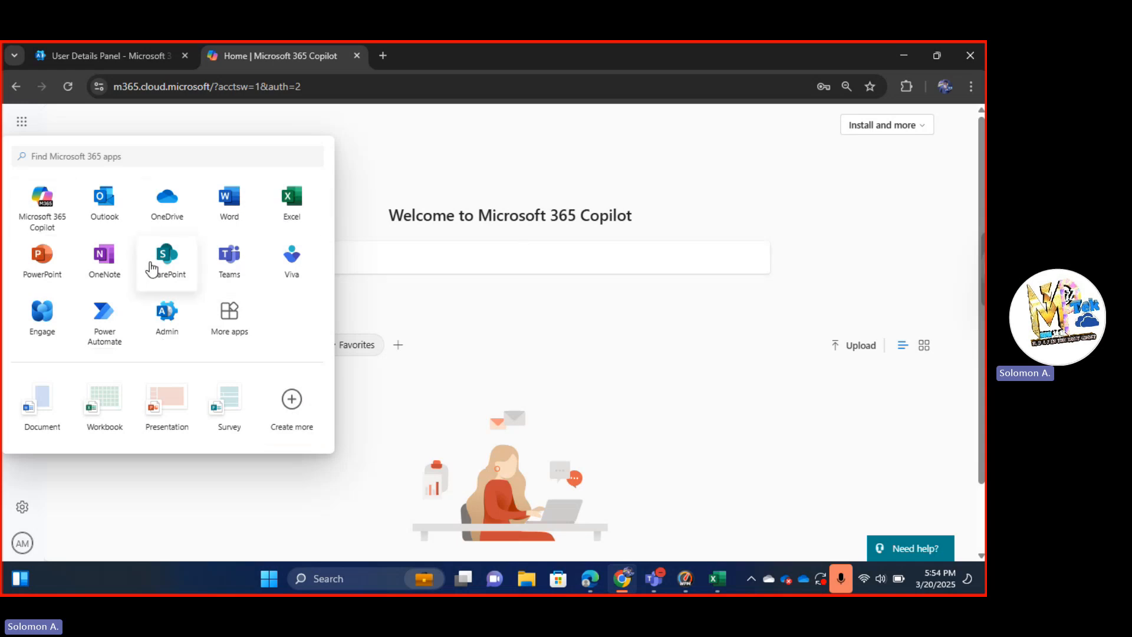
{"action": "left_click", "coordinate": [394, 175]}
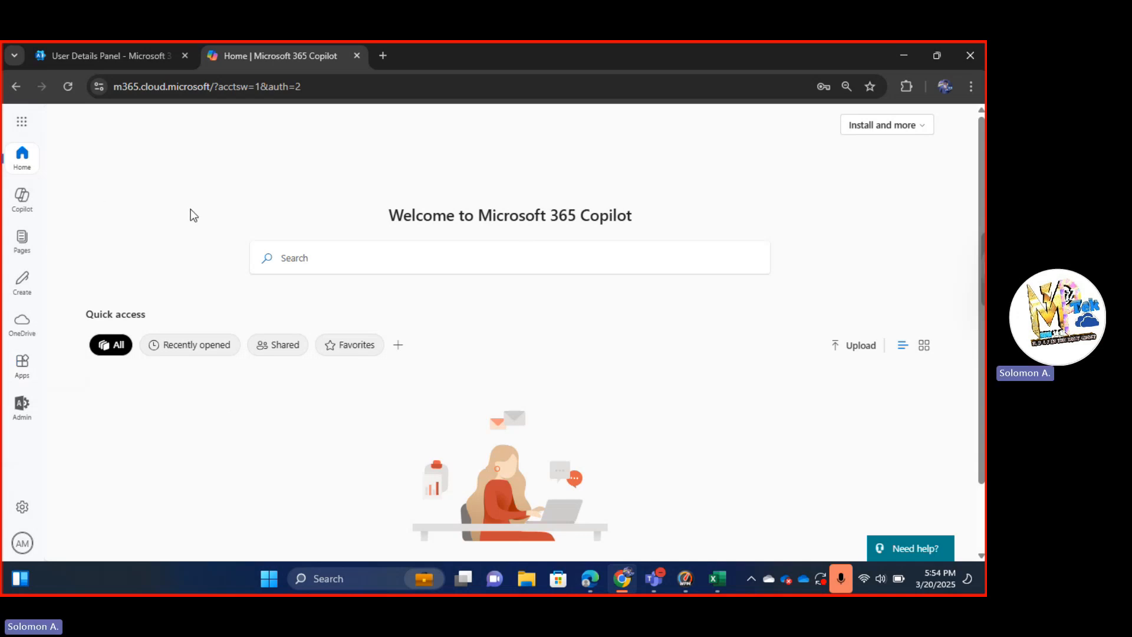
{"action": "left_click", "coordinate": [22, 122]}
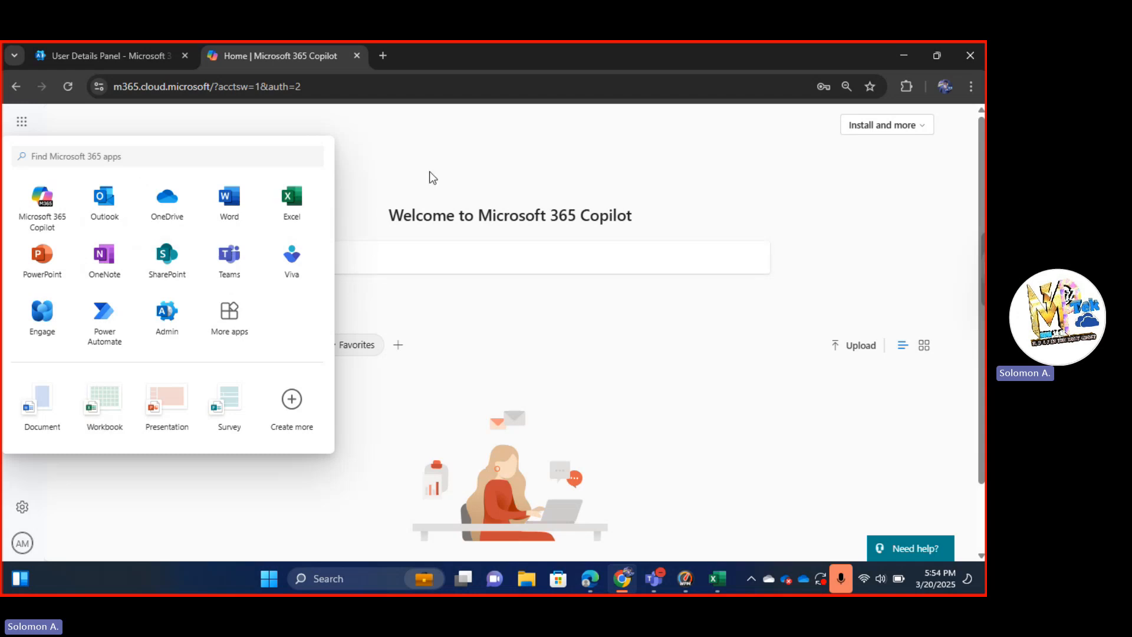
{"action": "left_click", "coordinate": [439, 157]}
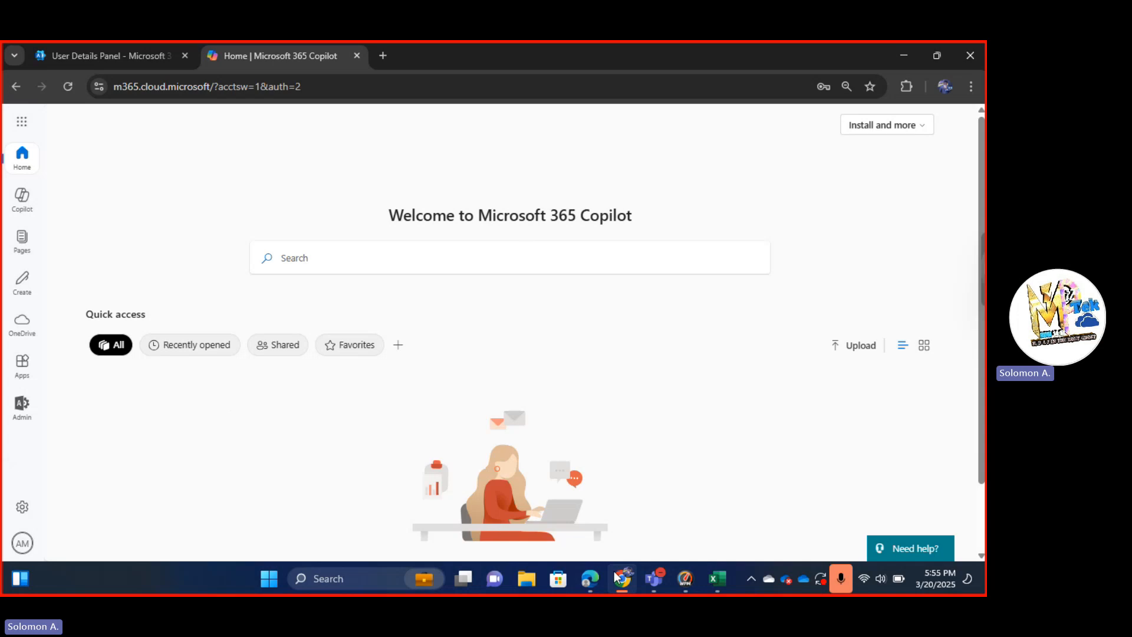
Step: Switch to the admin center in Edge and reset the first active user's password, with automatic creation and a required change at first sign-in
{"action": "left_click", "coordinate": [589, 578]}
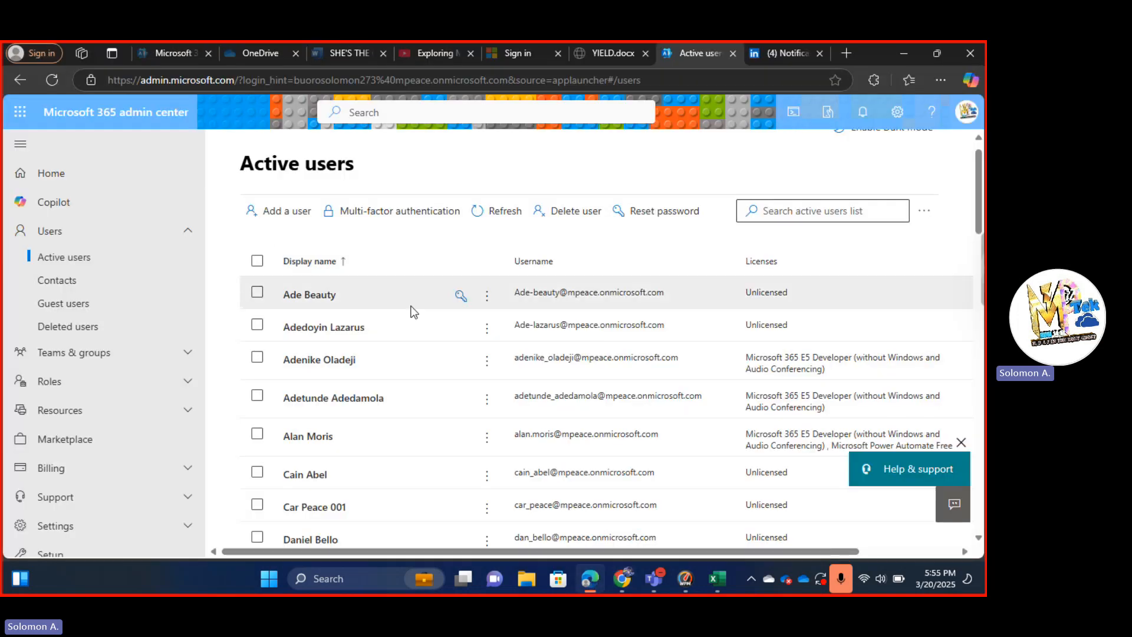
{"action": "scroll", "coordinate": [635, 359], "scroll_direction": "down", "scroll_amount": 2}
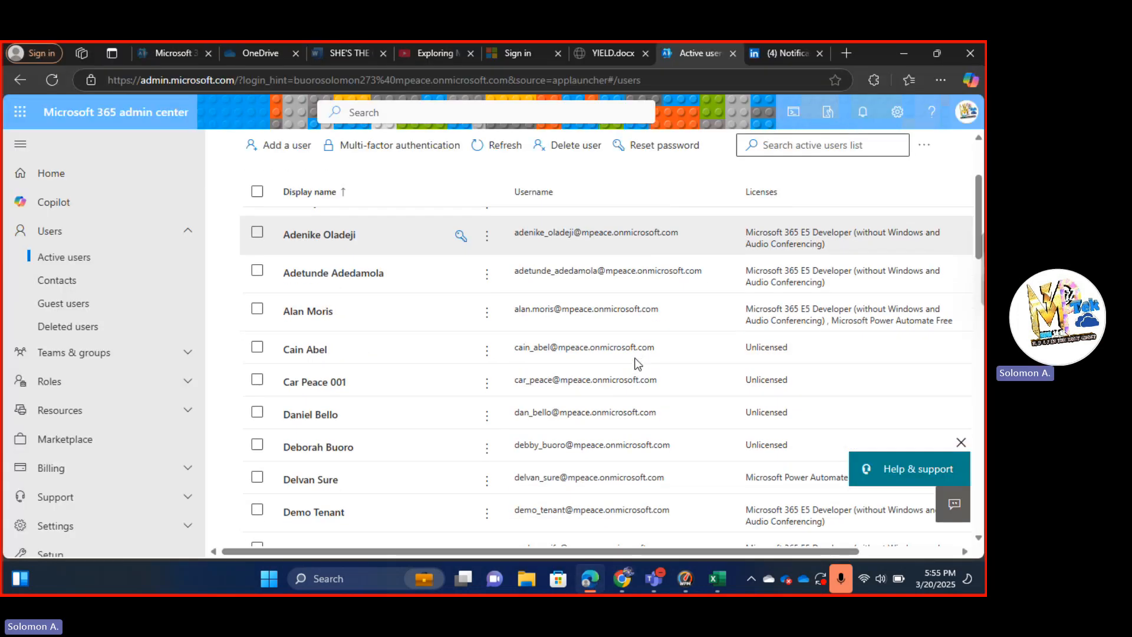
{"action": "scroll", "coordinate": [634, 357], "scroll_direction": "up", "scroll_amount": 3}
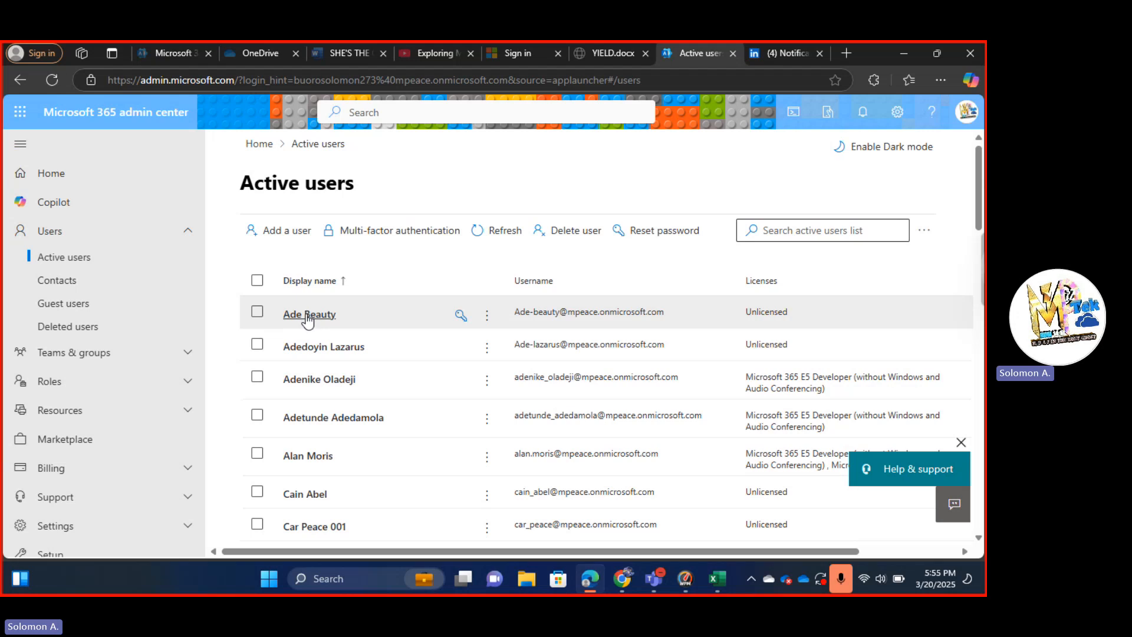
{"action": "left_click", "coordinate": [460, 317]}
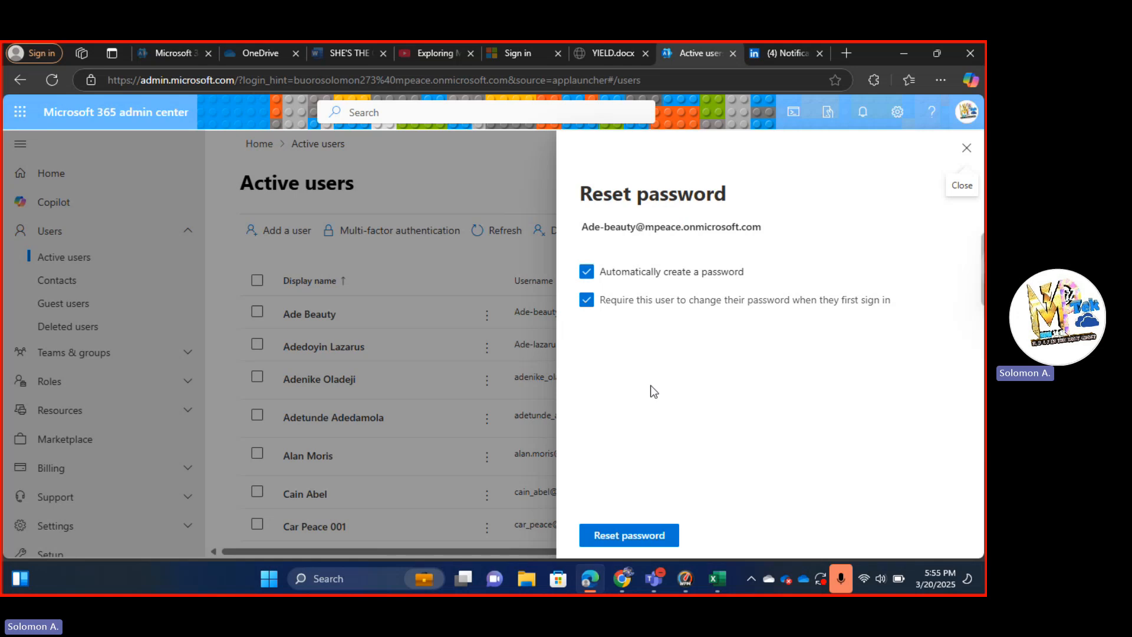
{"action": "left_click", "coordinate": [646, 536]}
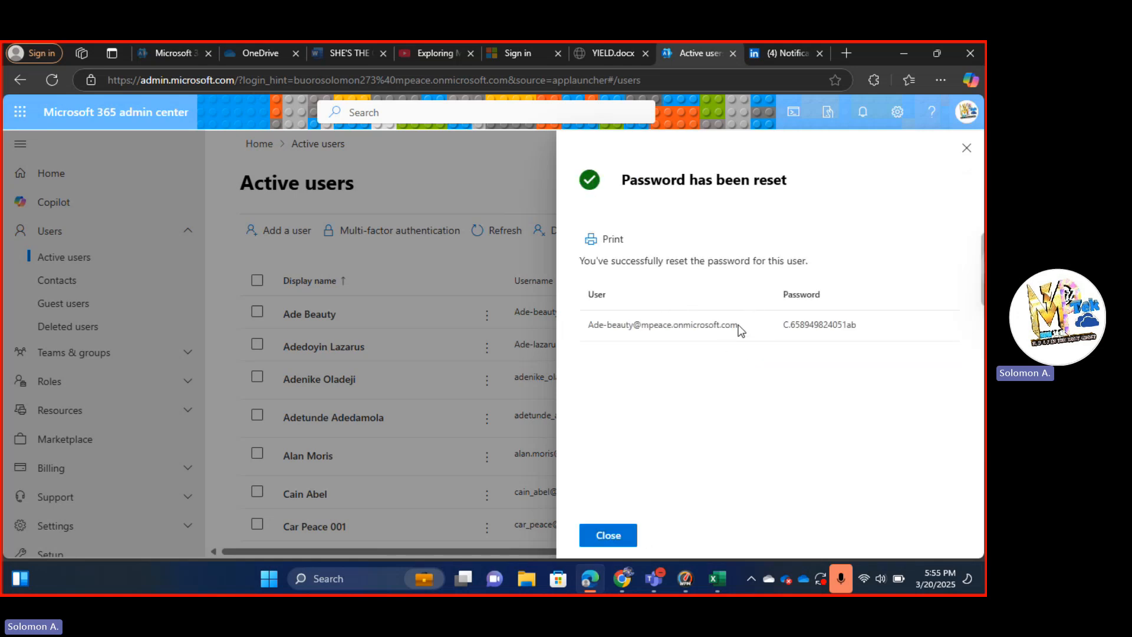
Step: Copy the first user's sign-in address and generated temporary password from the reset confirmation, one after the other
{"action": "left_click_drag", "start_coordinate": [740, 329], "coordinate": [579, 313]}
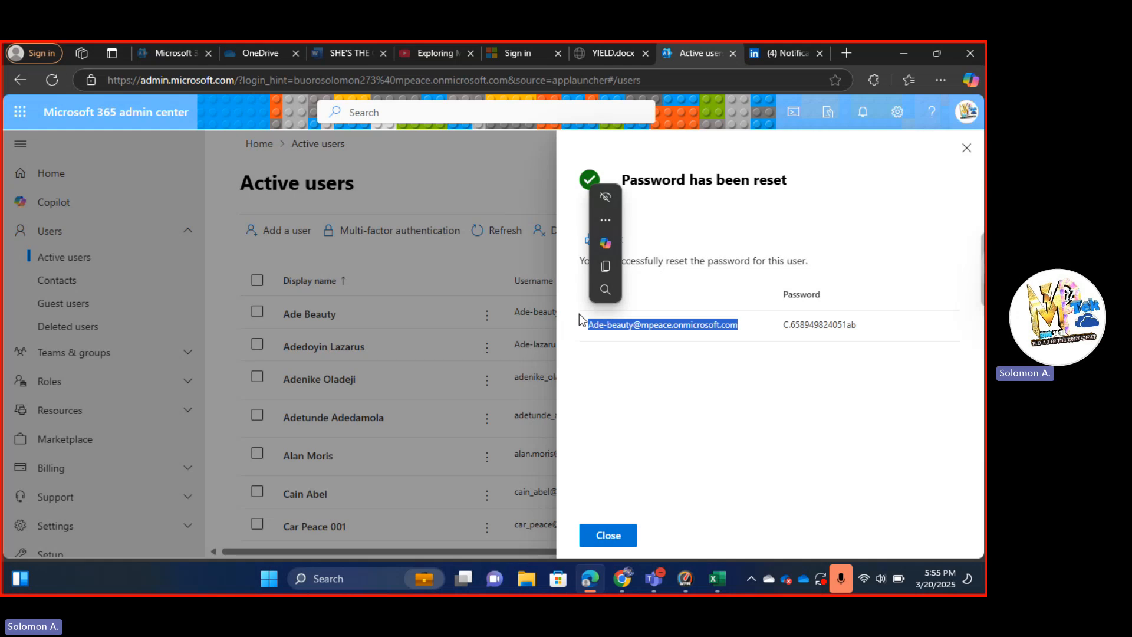
{"action": "key", "text": "ctrl+c"}
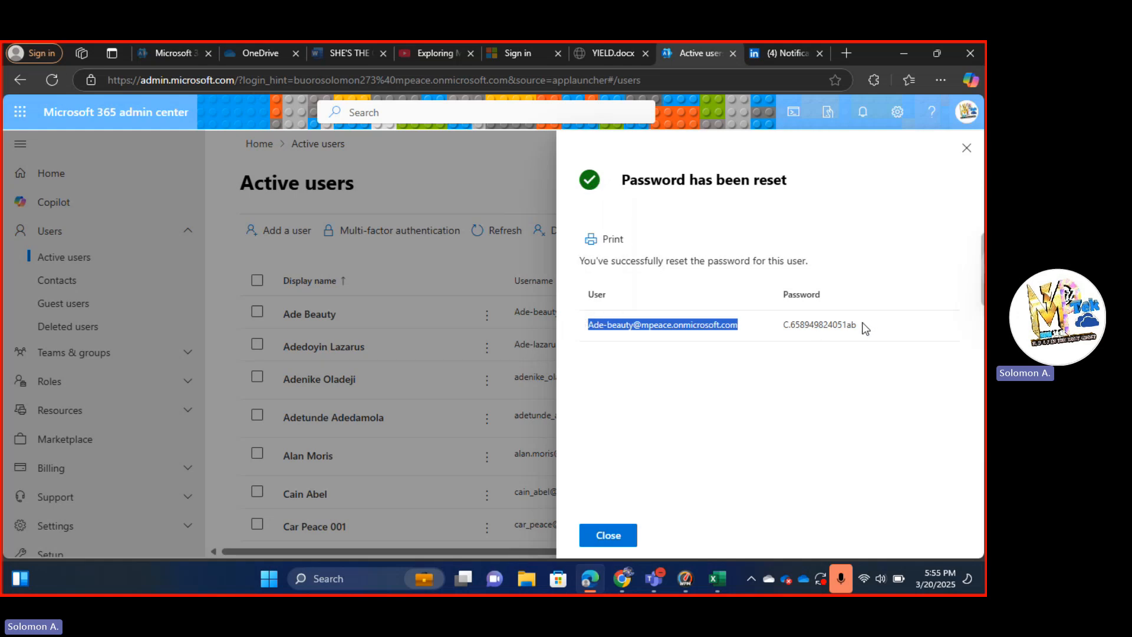
{"action": "left_click_drag", "start_coordinate": [861, 326], "coordinate": [785, 332]}
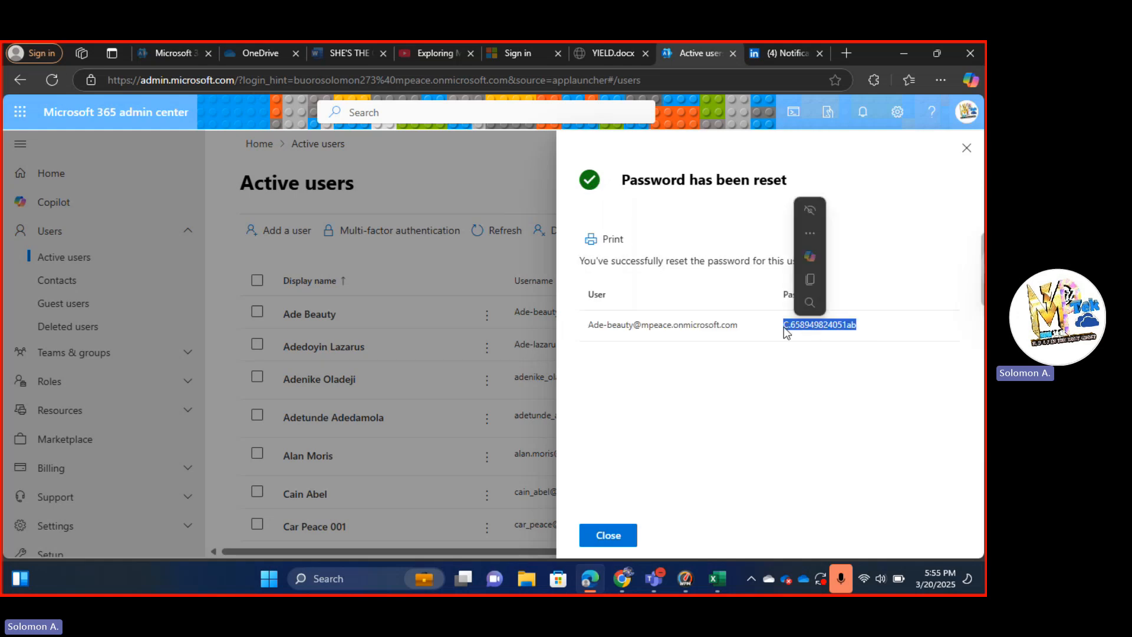
{"action": "key", "text": "ctrl+c"}
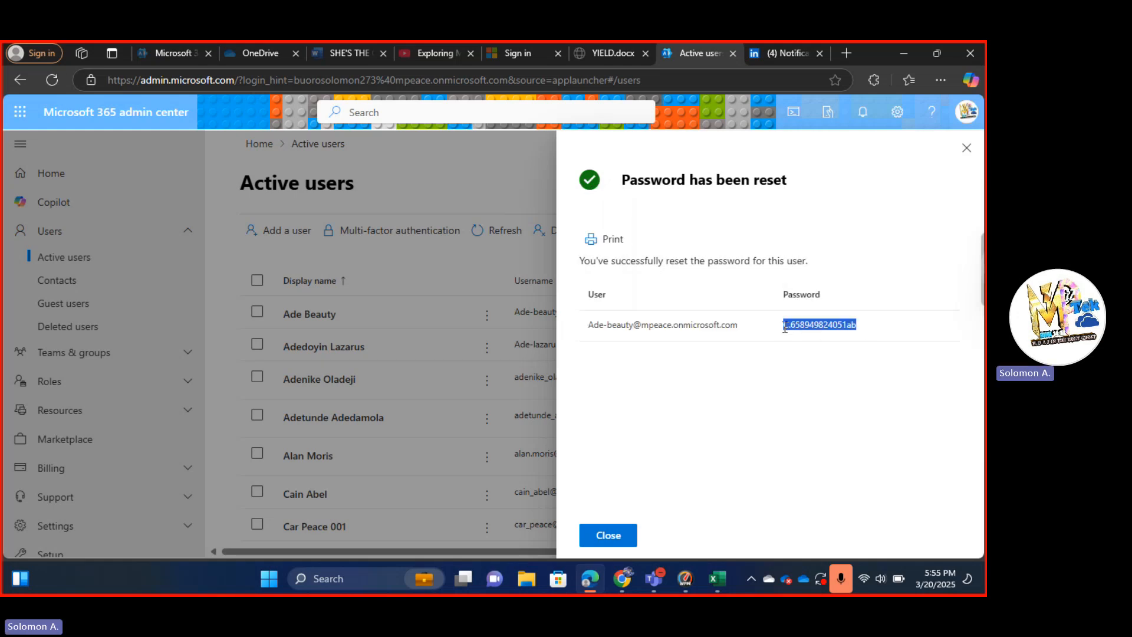
{"action": "left_click", "coordinate": [691, 322]}
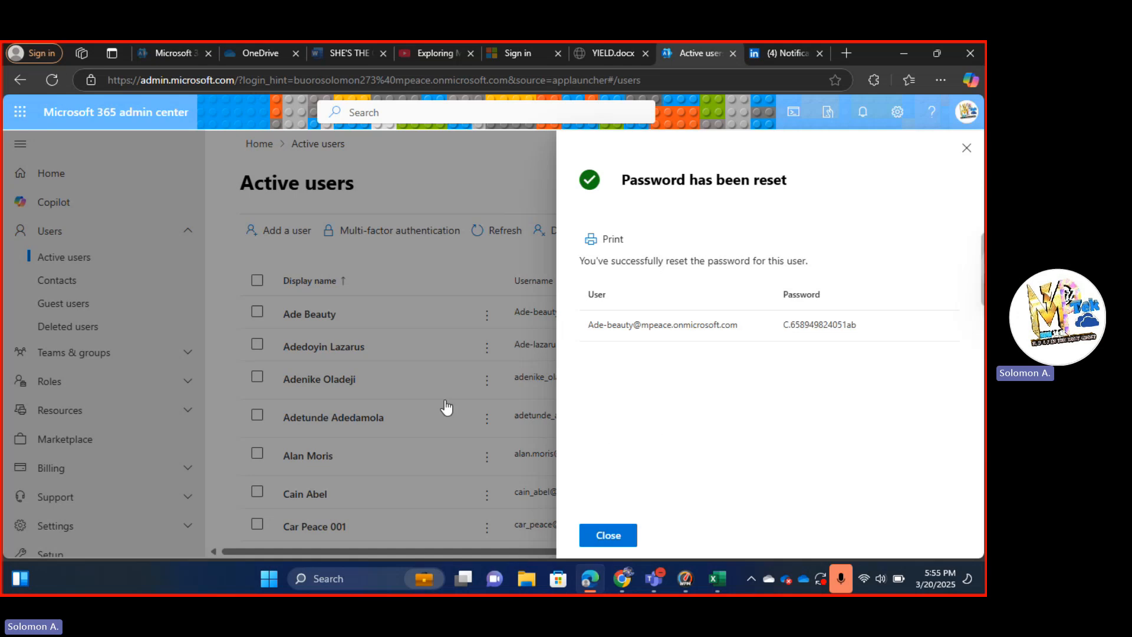
Step: Close the password reset confirmation, switch to Chrome, and start signing in at office.com in a new Incognito window
{"action": "left_click", "coordinate": [612, 530]}
{"action": "left_click", "coordinate": [622, 578]}
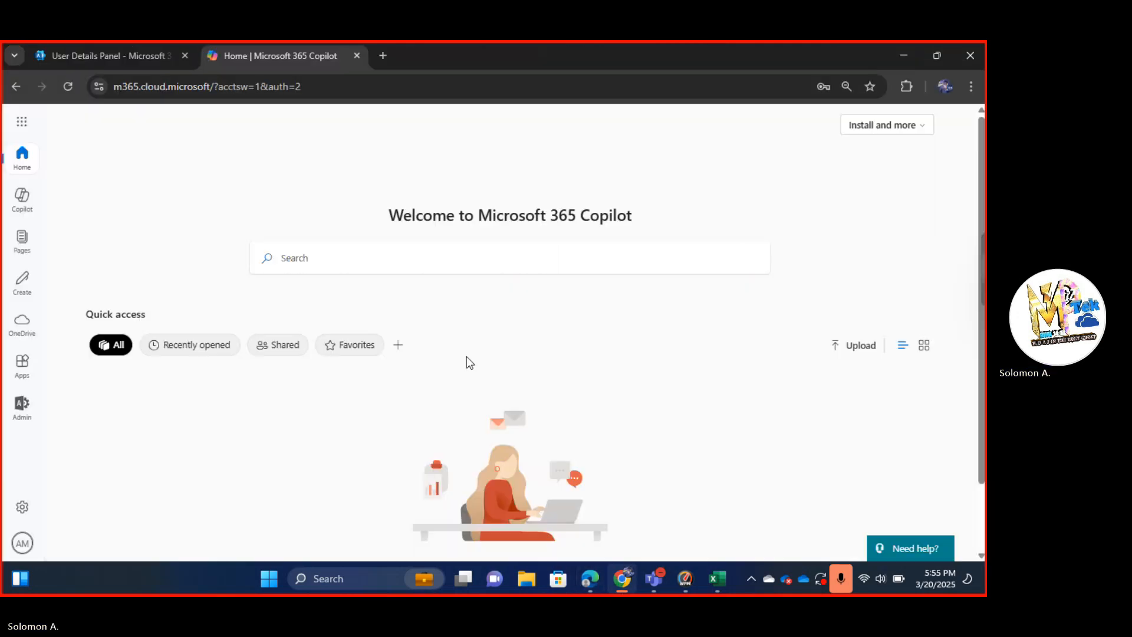
{"action": "left_click", "coordinate": [967, 86]}
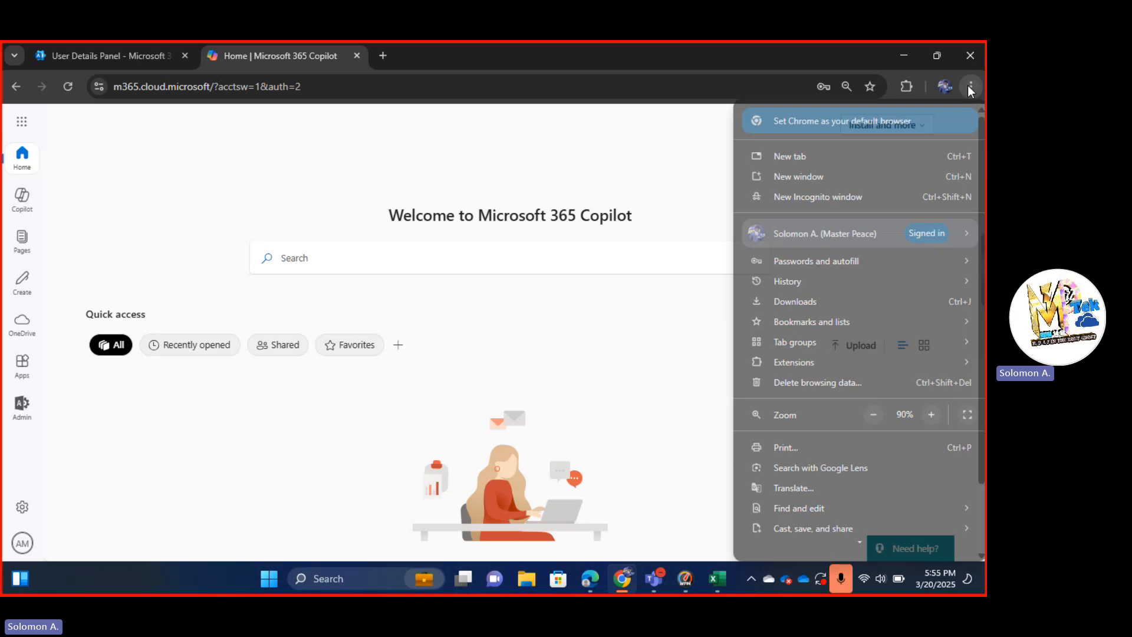
{"action": "left_click", "coordinate": [859, 199]}
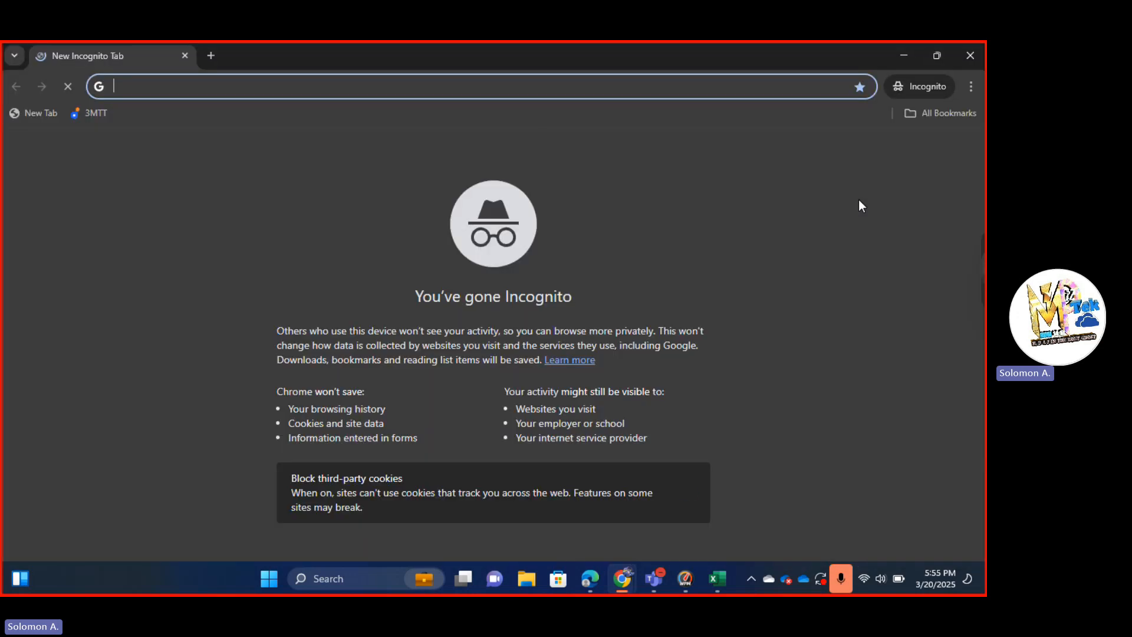
{"action": "type", "text": "OFFICE.com"}
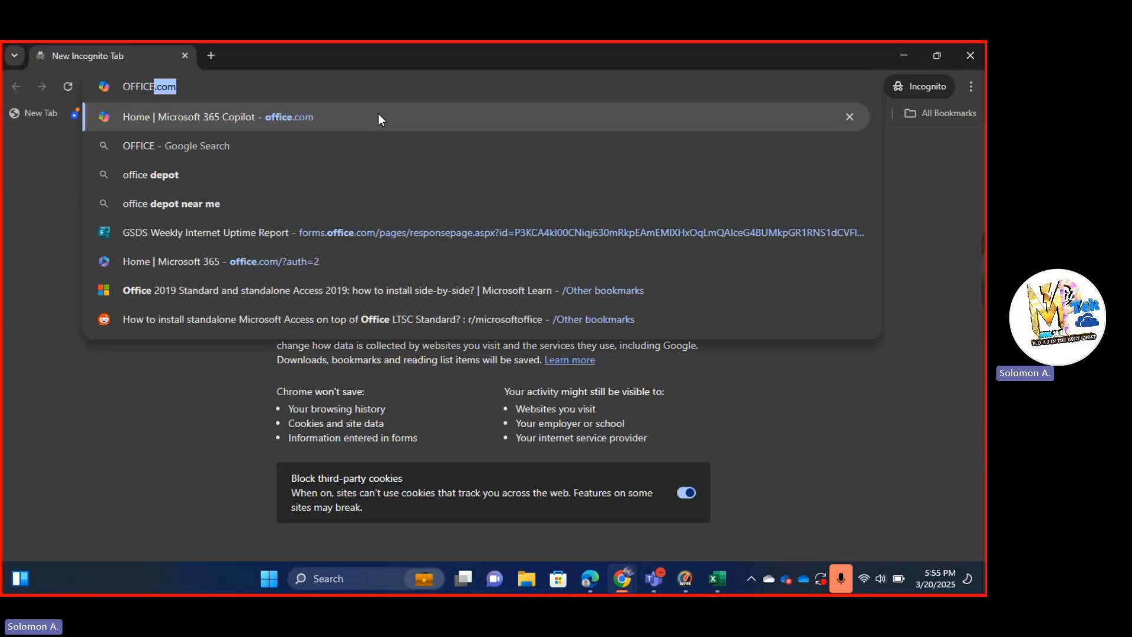
{"action": "key", "text": "Return"}
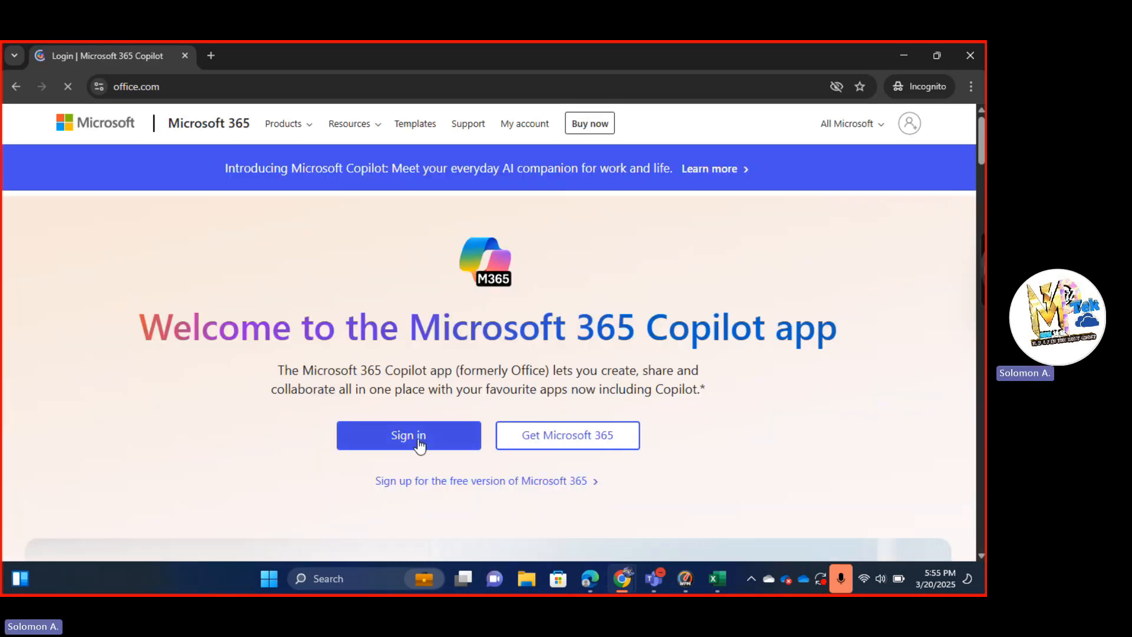
{"action": "left_click", "coordinate": [425, 441]}
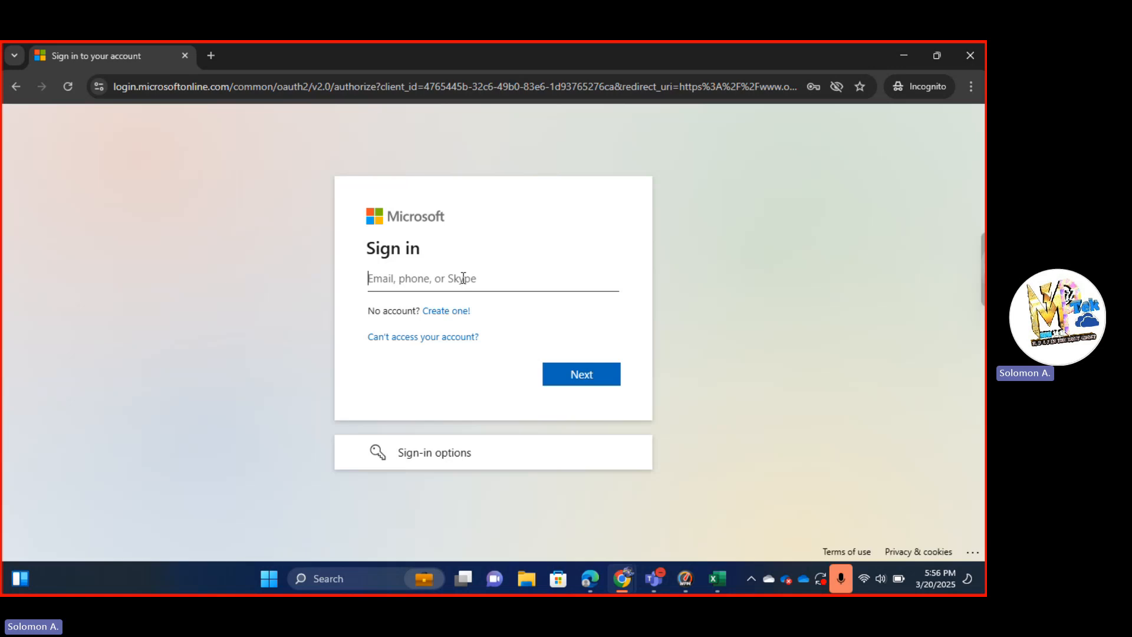
Step: Sign in with the copied user's sign-in address and temporary password from the clipboard history
{"action": "key", "text": "super+v"}
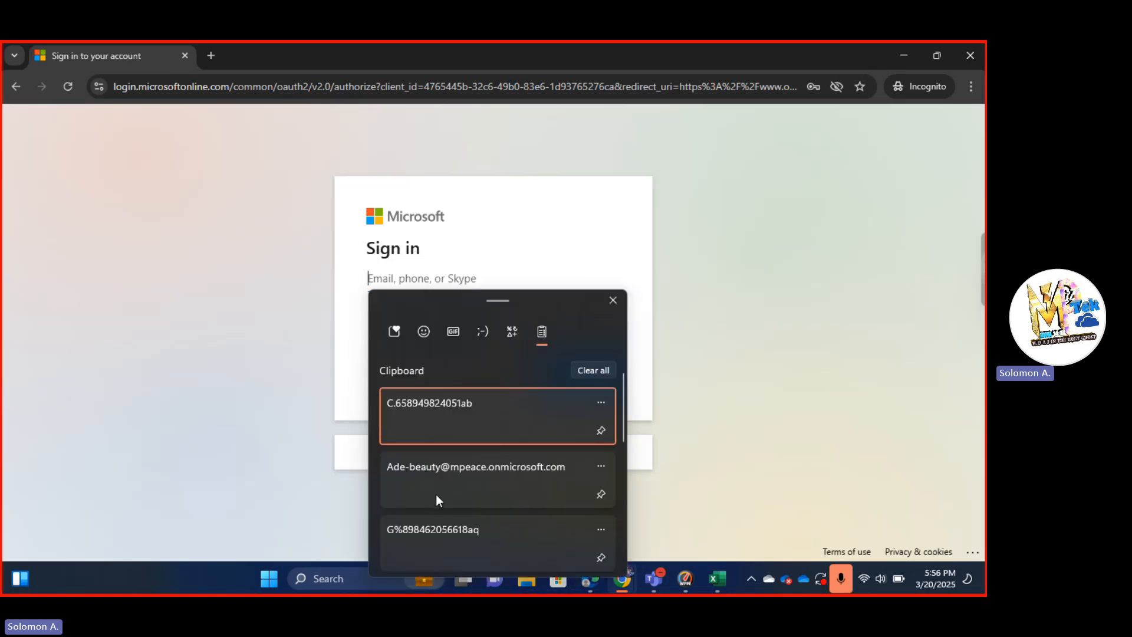
{"action": "left_click", "coordinate": [442, 490]}
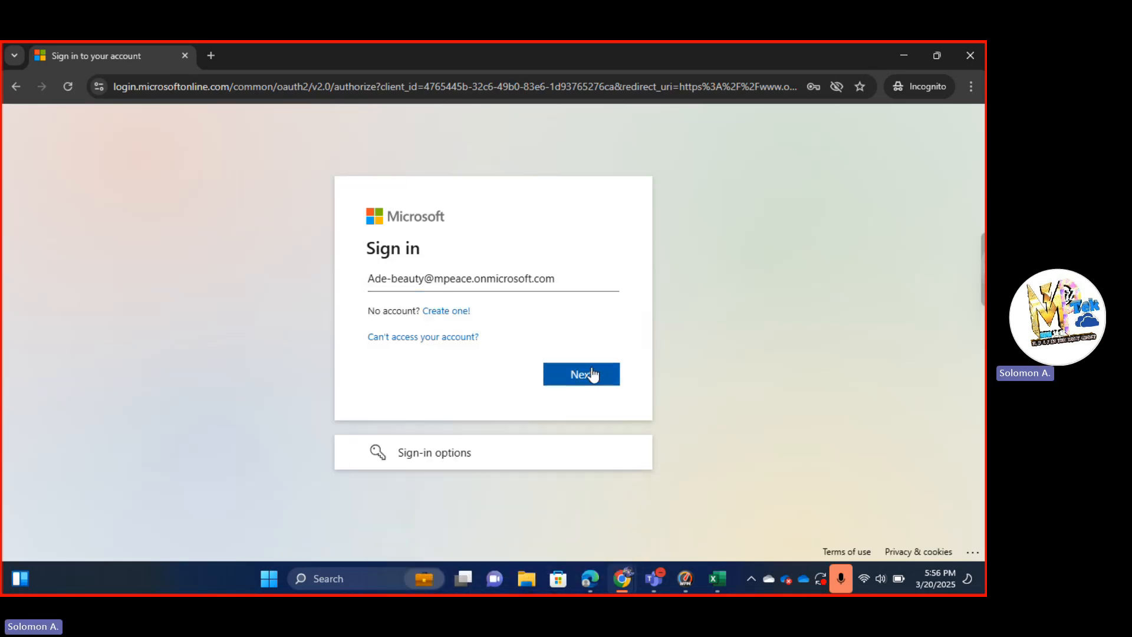
{"action": "left_click", "coordinate": [592, 371]}
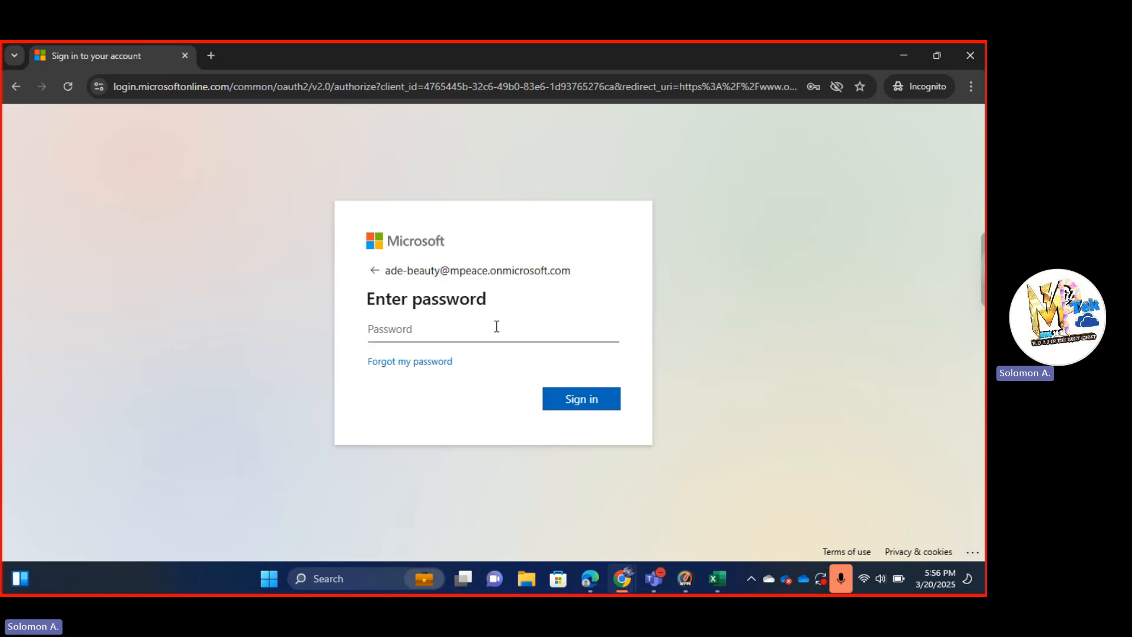
{"action": "key", "text": "super+v"}
{"action": "left_click", "coordinate": [478, 315]}
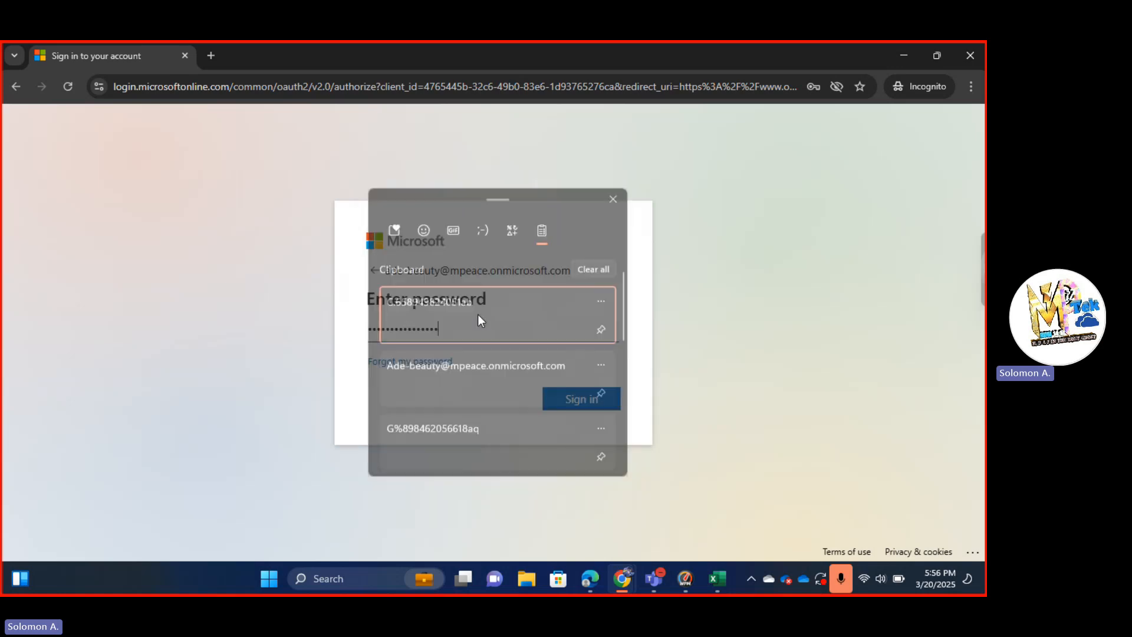
{"action": "key", "text": "Return"}
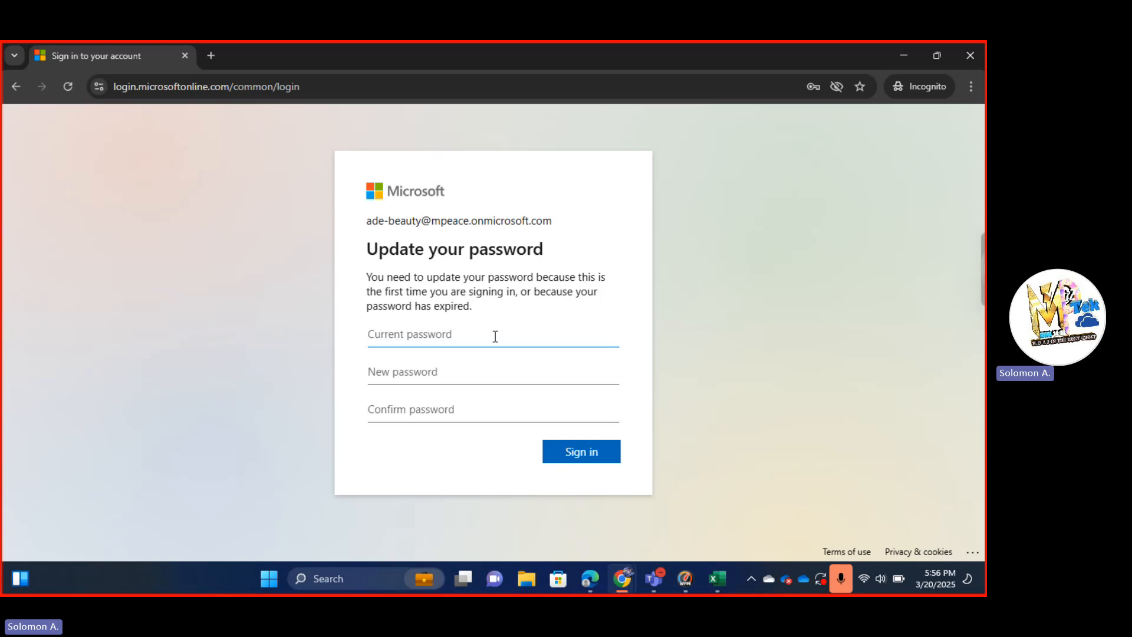
Step: Replace the temporary password with a new confirmed account password, sign in, and choose to stay signed in
{"action": "key", "text": "ctrl+v"}
{"action": "key", "text": "Tab"}
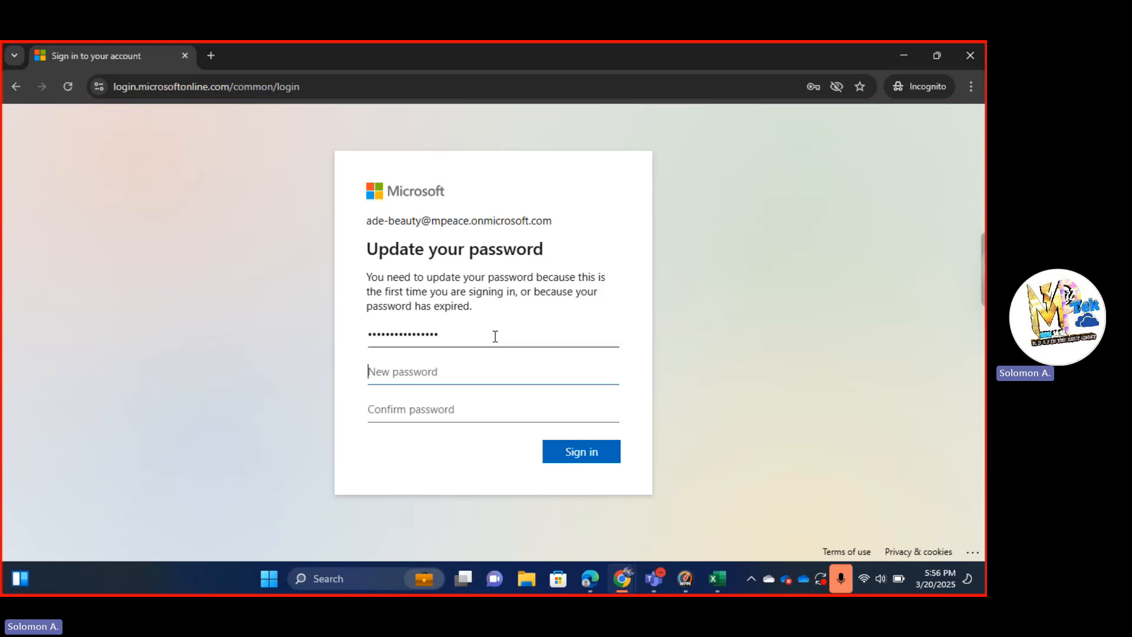
{"action": "type", "text": "P••"}
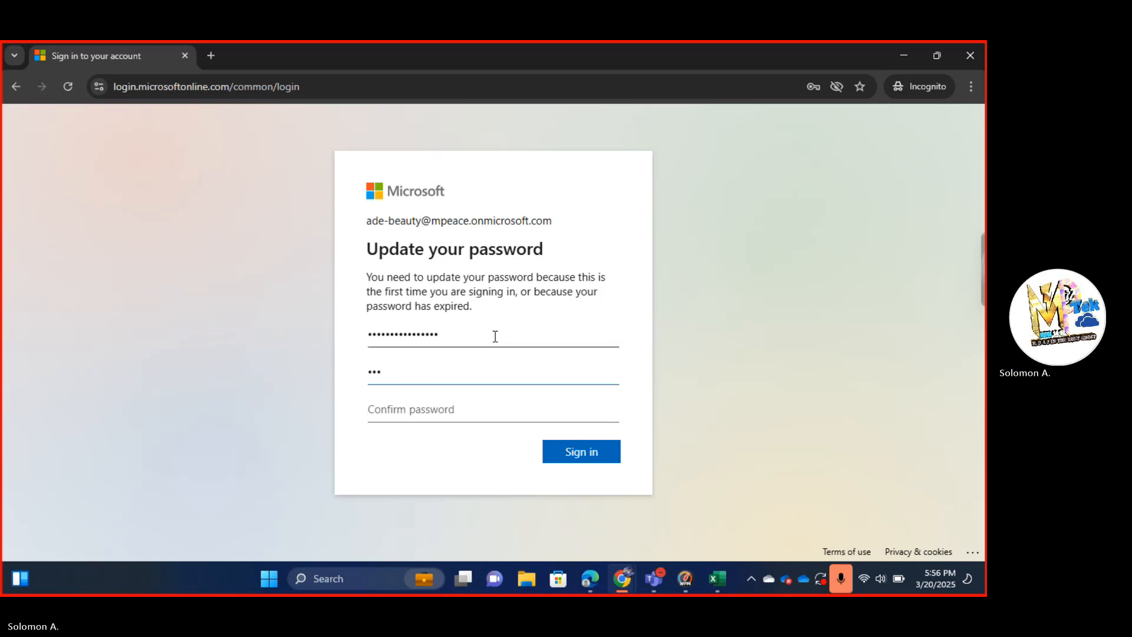
{"action": "type", "text": "••••••••"}
{"action": "key", "text": "Tab"}
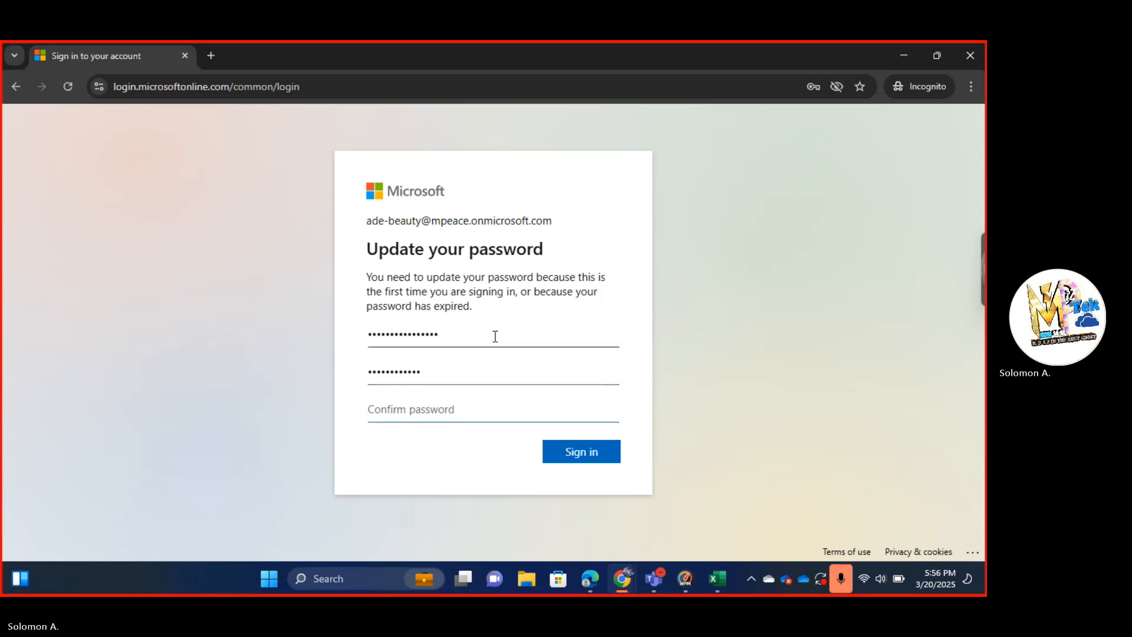
{"action": "type", "text": "••••••••••"}
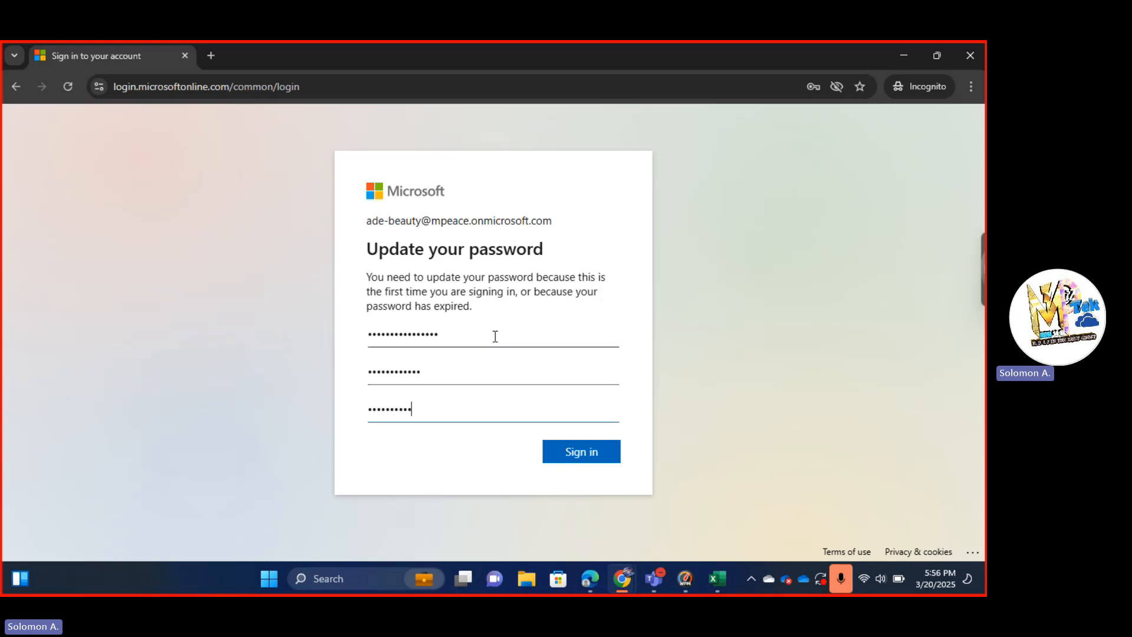
{"action": "type", "text": "•"}
{"action": "key", "text": "Return"}
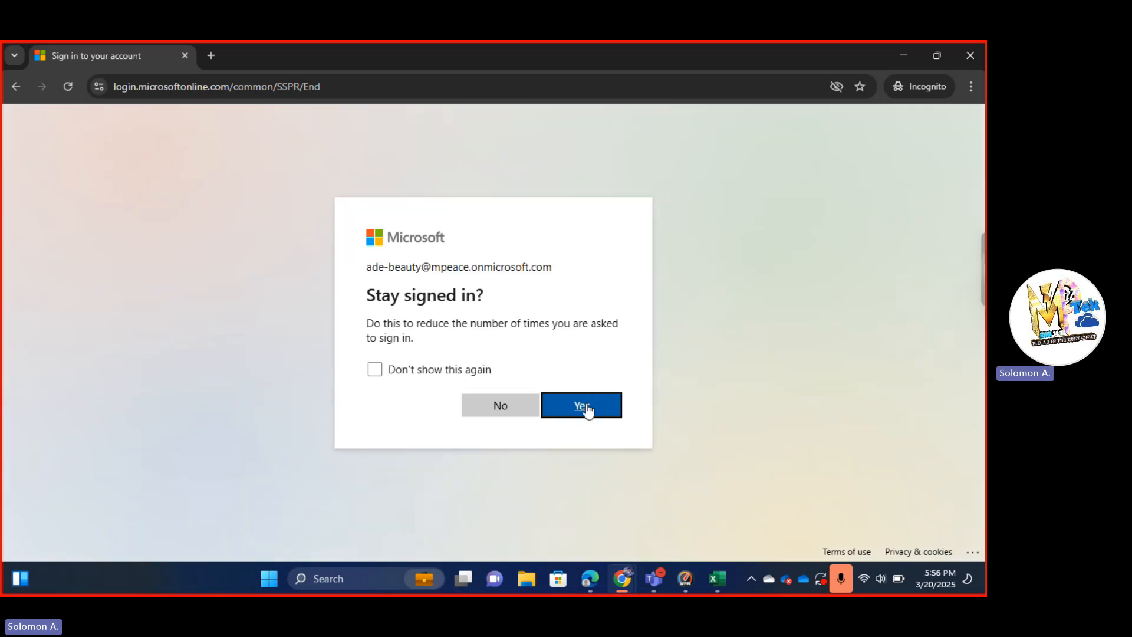
{"action": "left_click", "coordinate": [587, 407]}
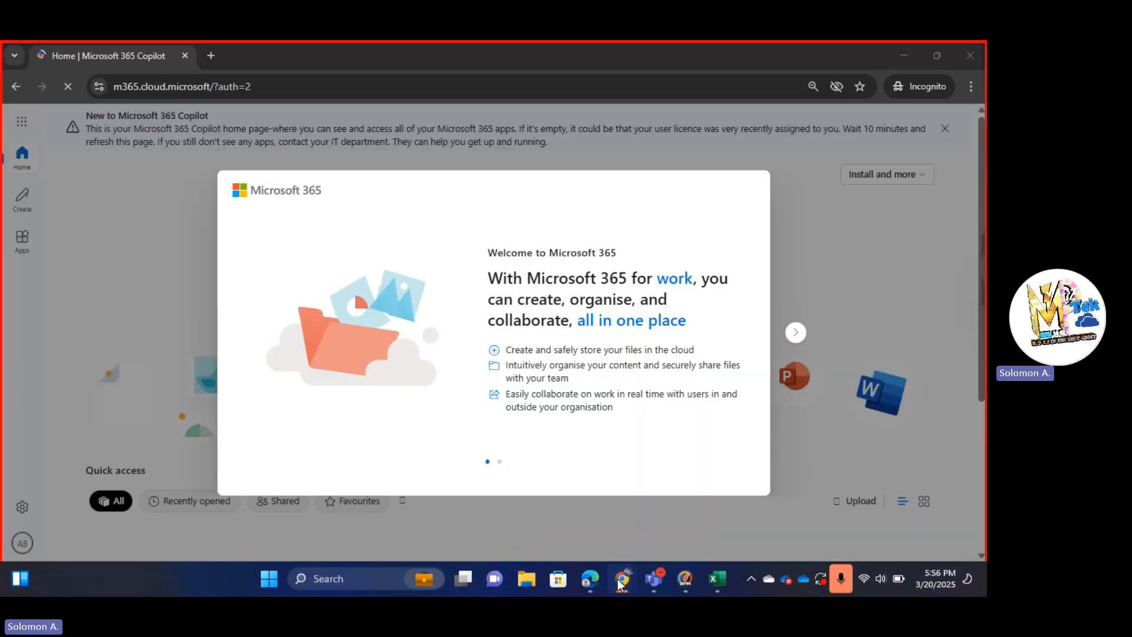
Step: Compare the two users' Microsoft 365 home pages by switching between the regular and Incognito Chrome windows, ending in Incognito
{"action": "mouse_move", "coordinate": [622, 579]}
{"action": "left_click", "coordinate": [550, 484]}
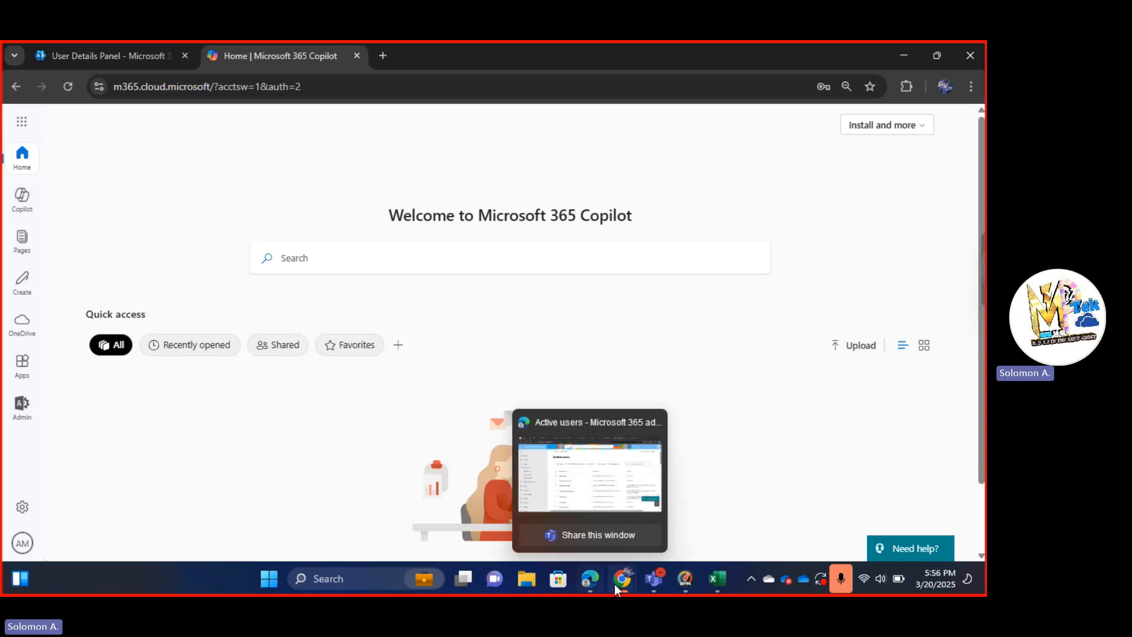
{"action": "mouse_move", "coordinate": [625, 584]}
{"action": "left_click", "coordinate": [709, 483]}
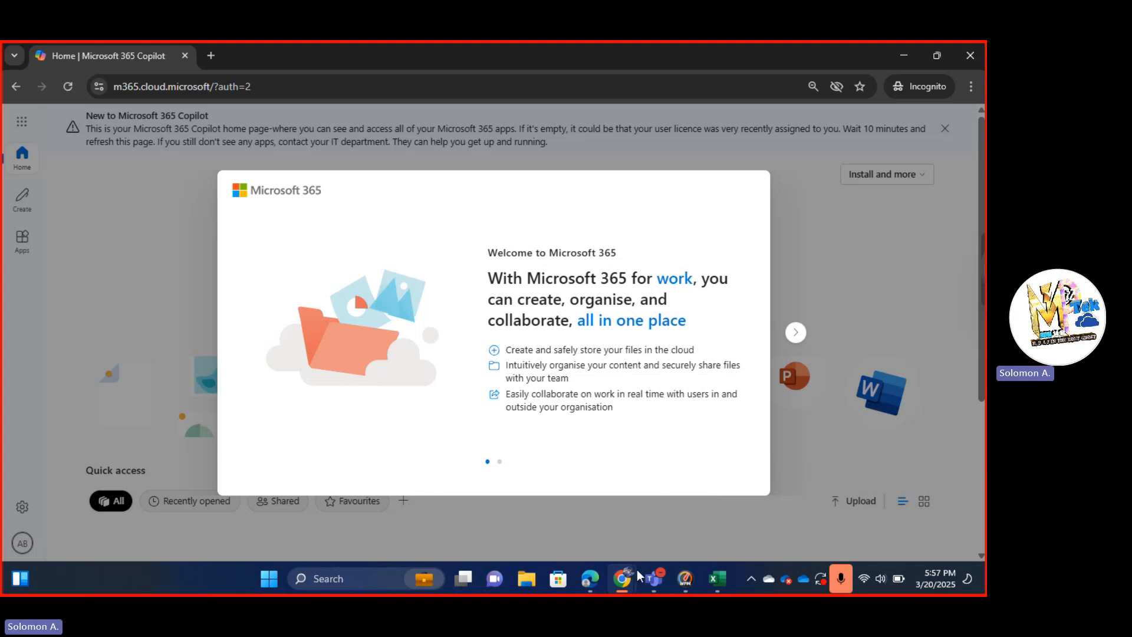
{"action": "mouse_move", "coordinate": [621, 576]}
{"action": "left_click", "coordinate": [560, 489]}
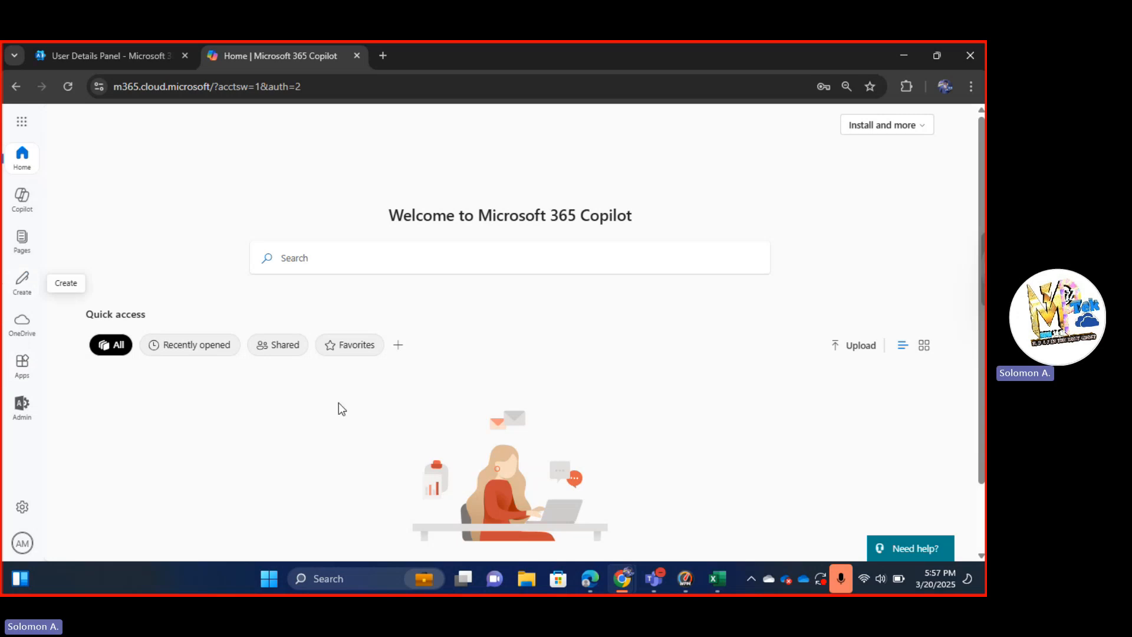
{"action": "mouse_move", "coordinate": [623, 576]}
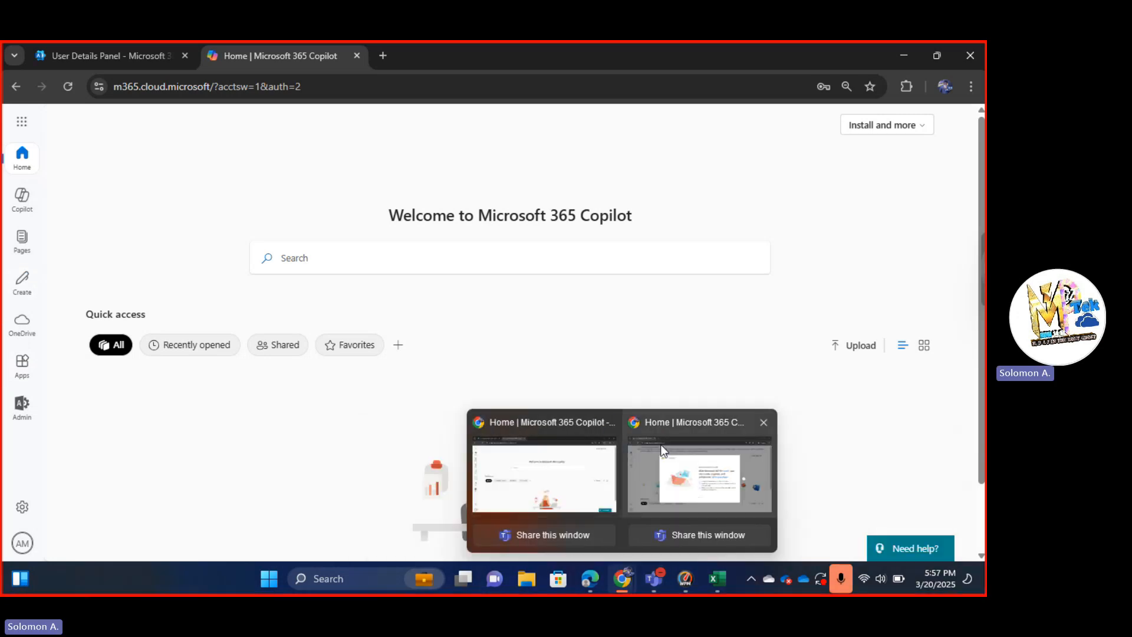
{"action": "left_click", "coordinate": [682, 472]}
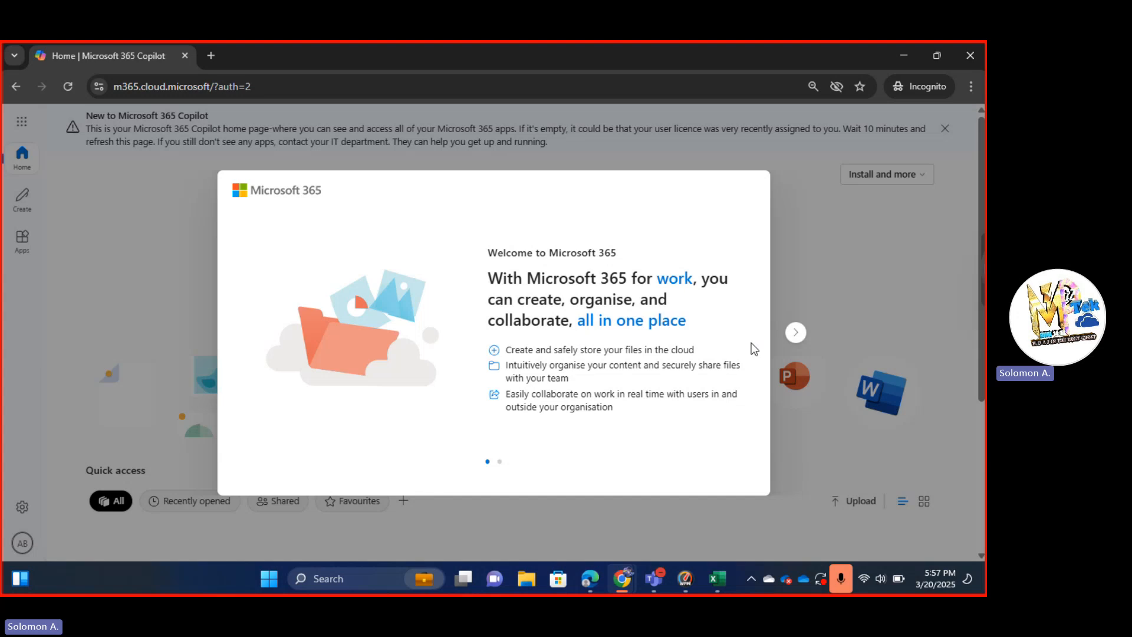
Step: Dismiss the Microsoft 365 welcome introduction and check the apps available to this user in the app launcher
{"action": "left_click", "coordinate": [796, 334]}
{"action": "left_click", "coordinate": [795, 334]}
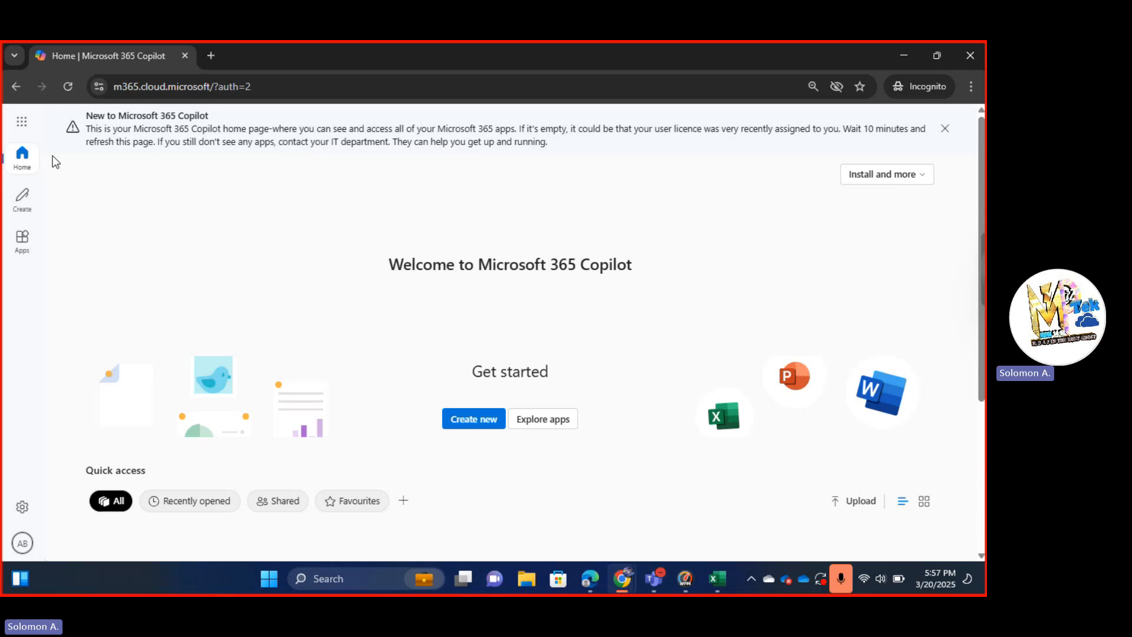
{"action": "left_click", "coordinate": [24, 124]}
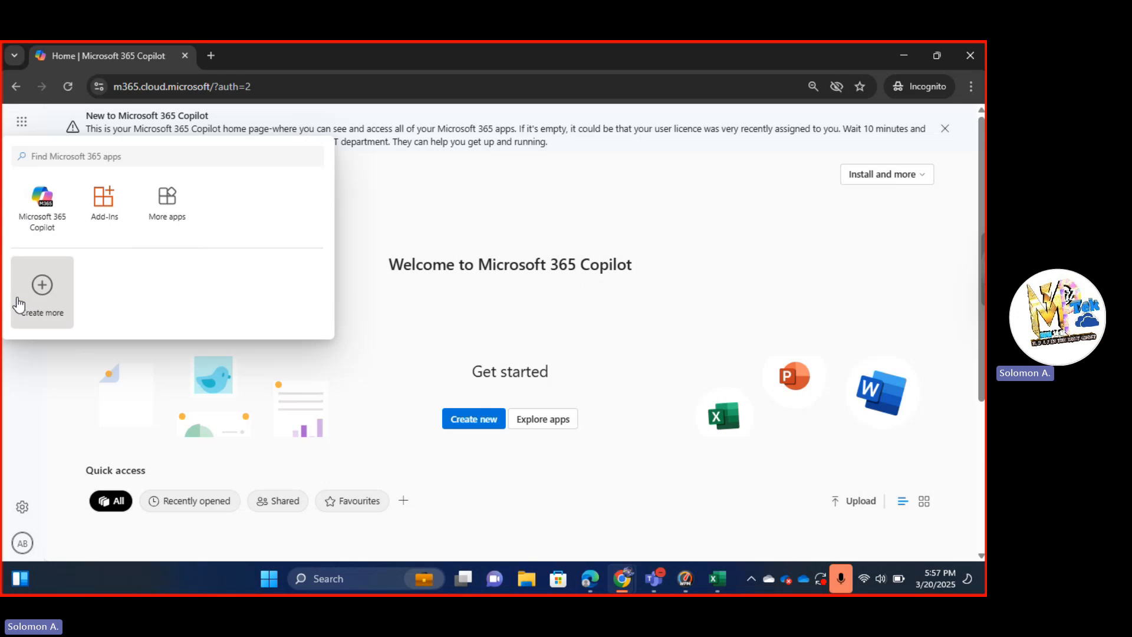
{"action": "left_click", "coordinate": [373, 195]}
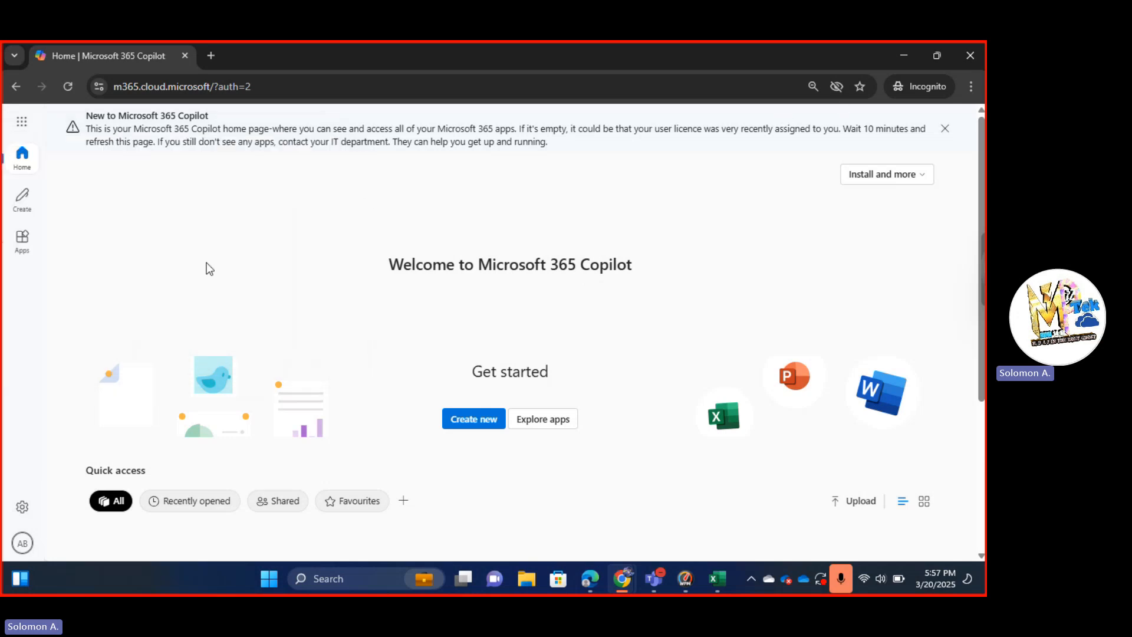
Step: Dismiss the new-user notice and view the signed-in account's details in the Incognito window and in the regular Chrome window
{"action": "left_click", "coordinate": [945, 128]}
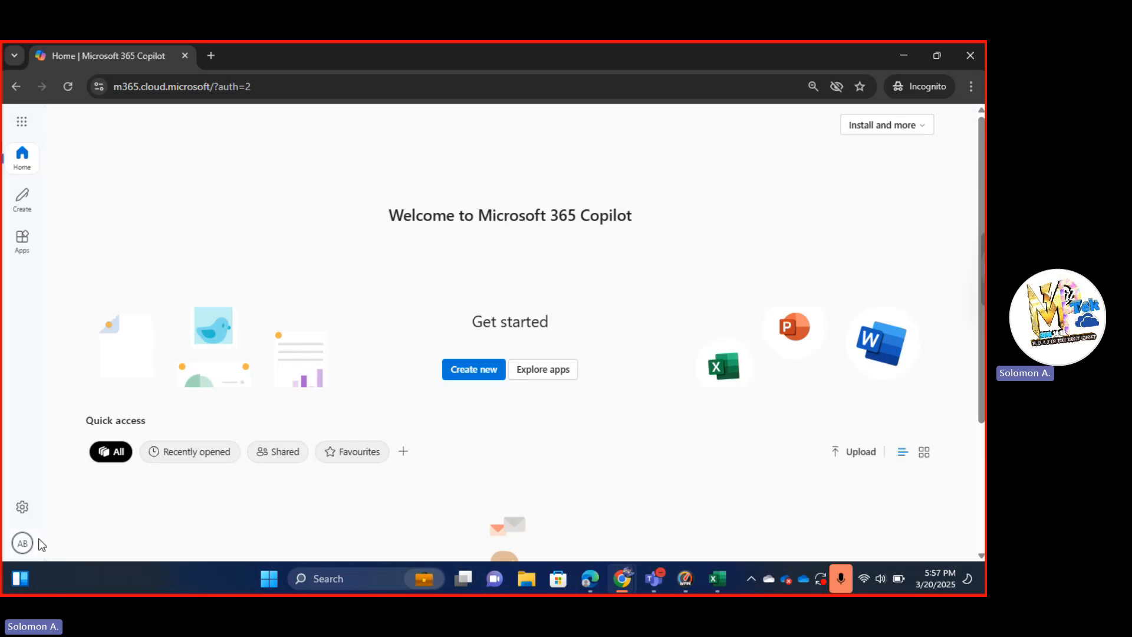
{"action": "left_click", "coordinate": [22, 545]}
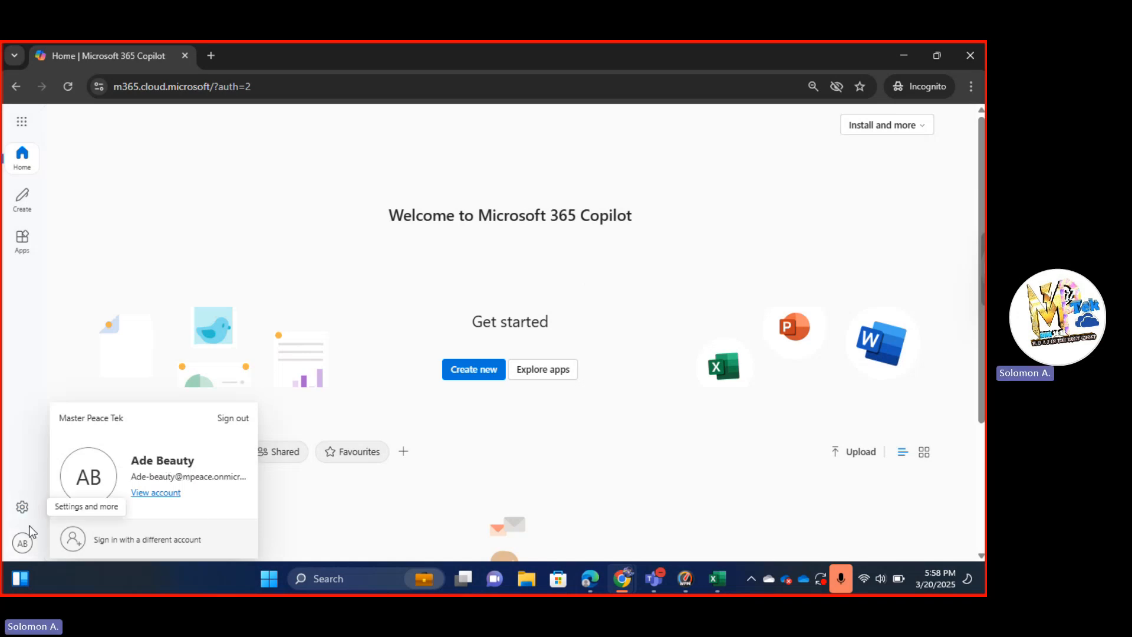
{"action": "mouse_move", "coordinate": [620, 583]}
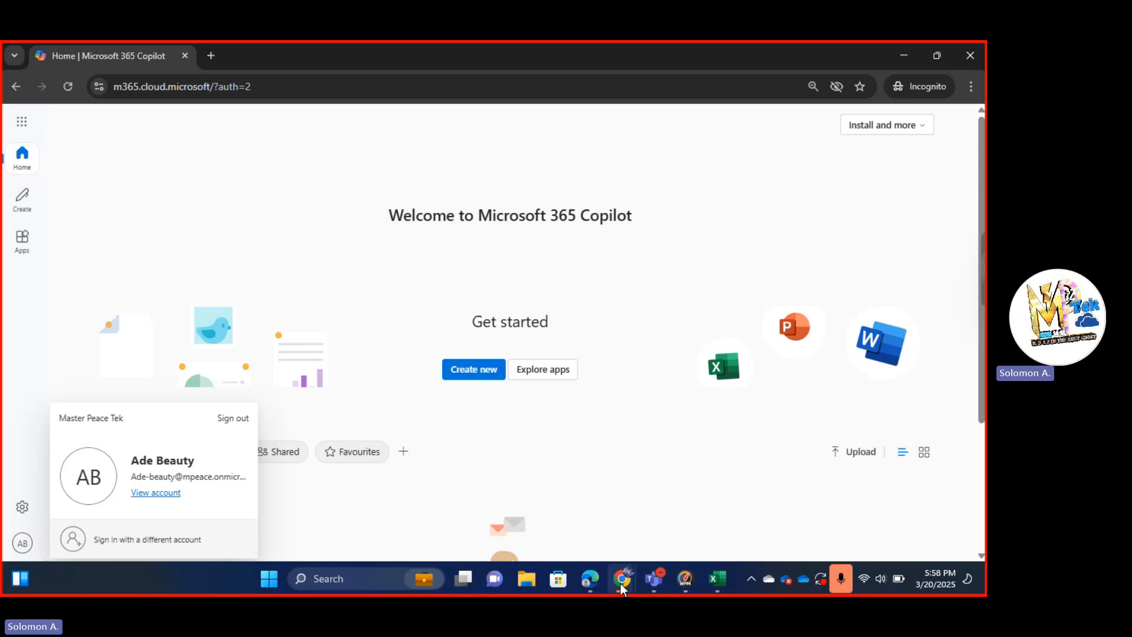
{"action": "left_click", "coordinate": [557, 489]}
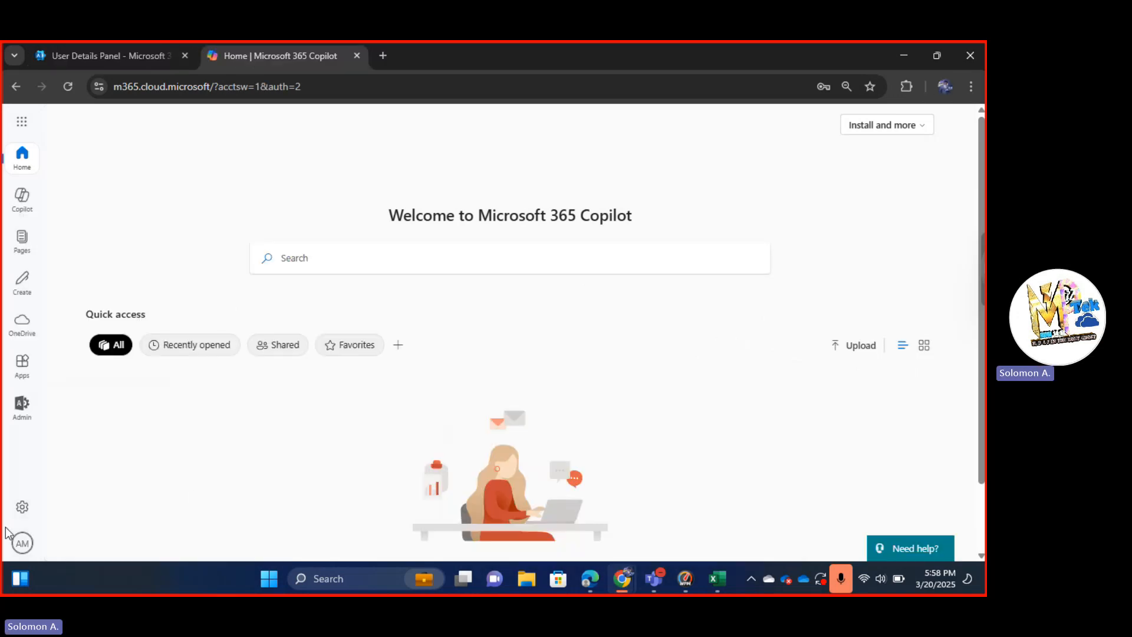
{"action": "left_click", "coordinate": [22, 543]}
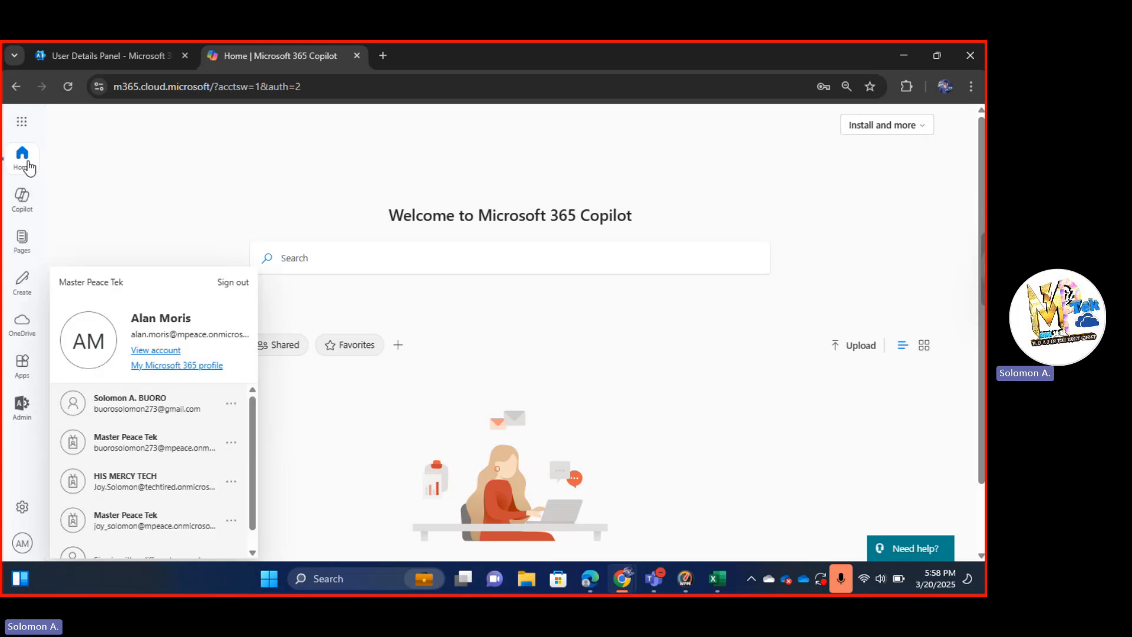
Step: Compare the apps offered in the app launcher for the regular window's user and for the Incognito window's user
{"action": "left_click", "coordinate": [22, 123]}
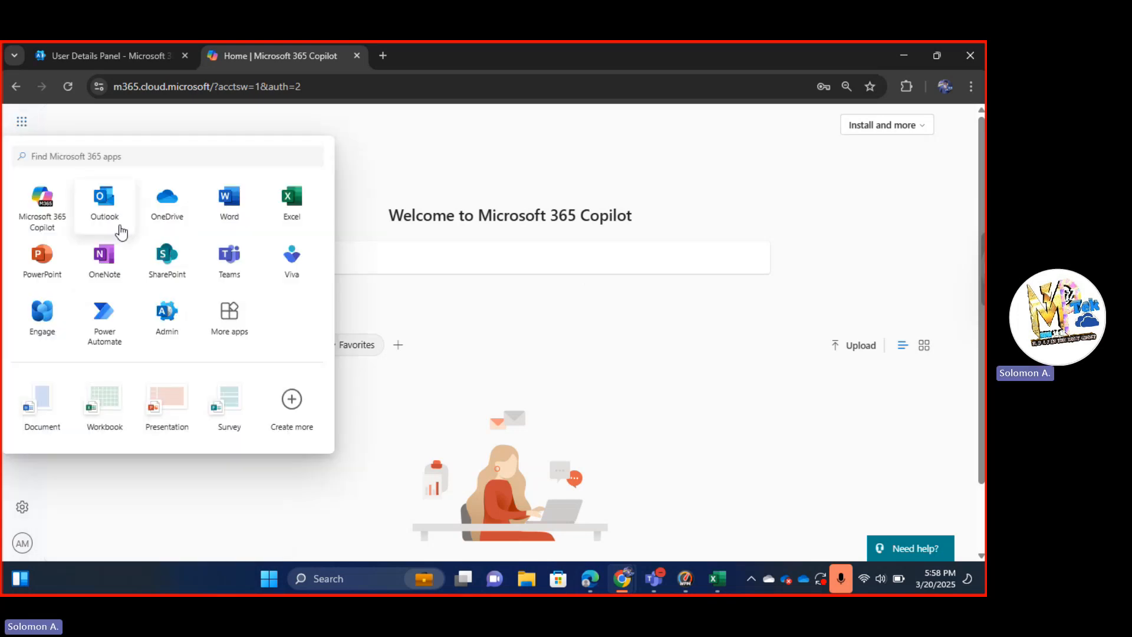
{"action": "left_click", "coordinate": [522, 383]}
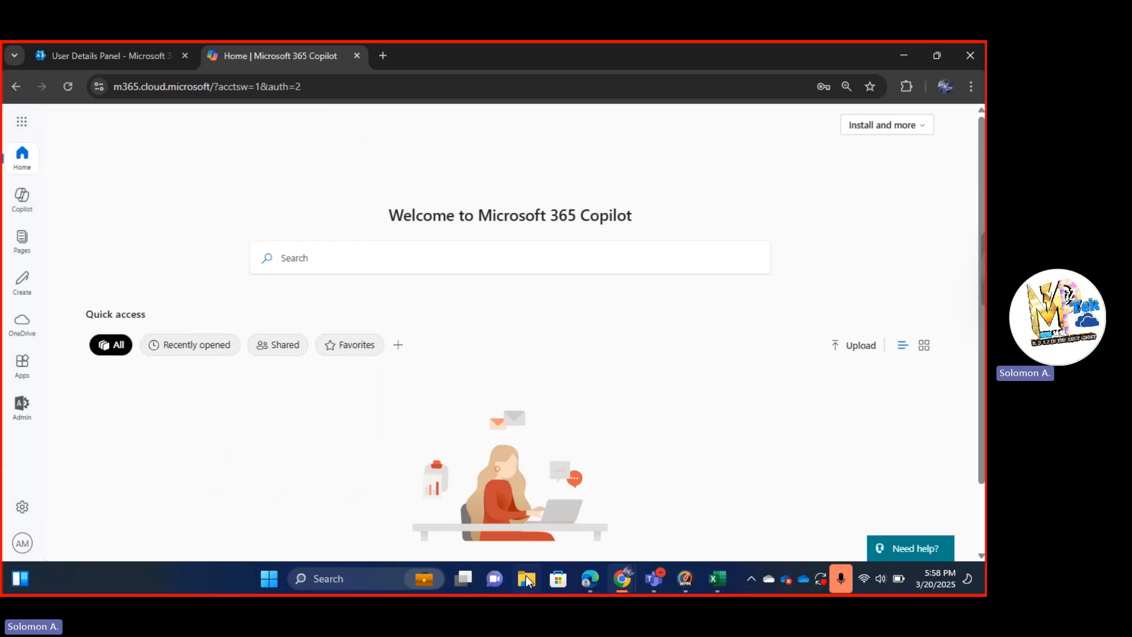
{"action": "mouse_move", "coordinate": [620, 581]}
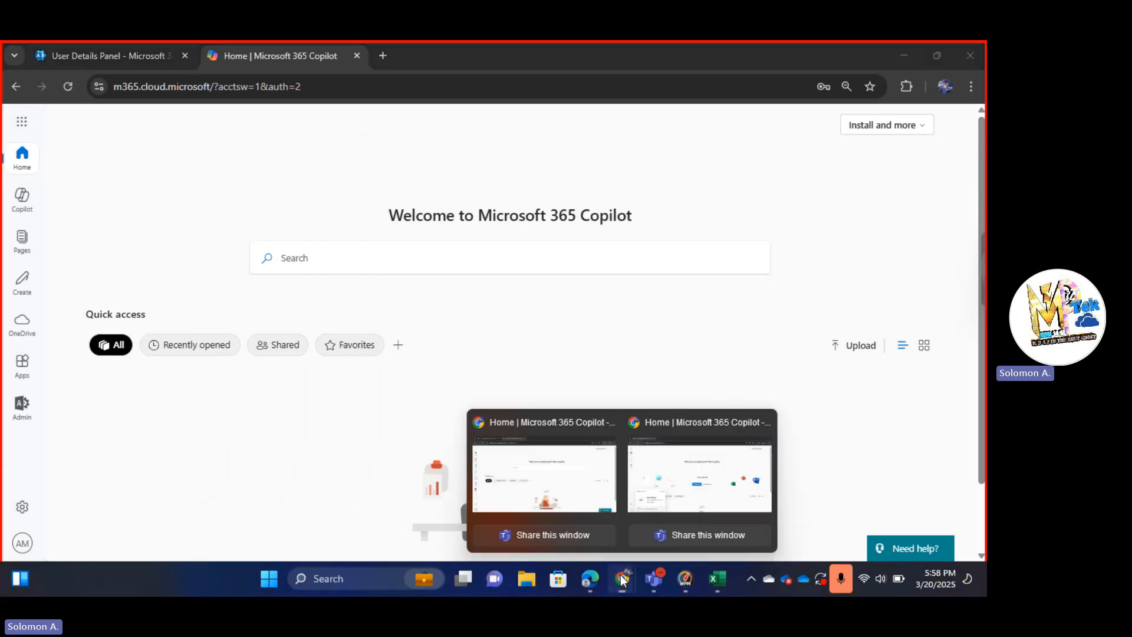
{"action": "left_click", "coordinate": [684, 483]}
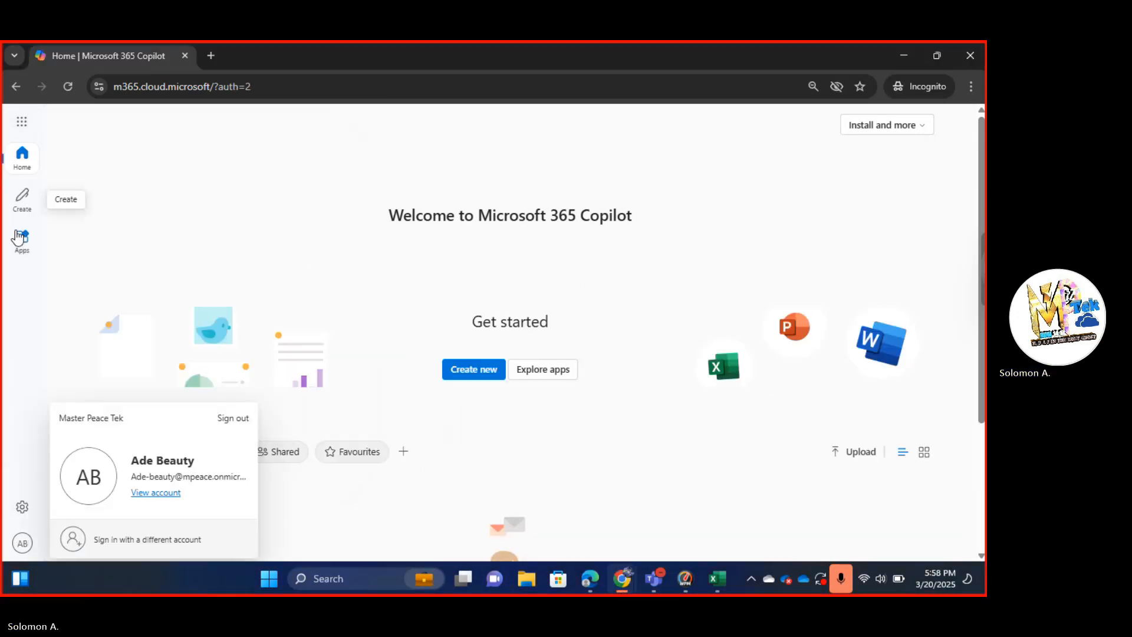
{"action": "left_click", "coordinate": [21, 122]}
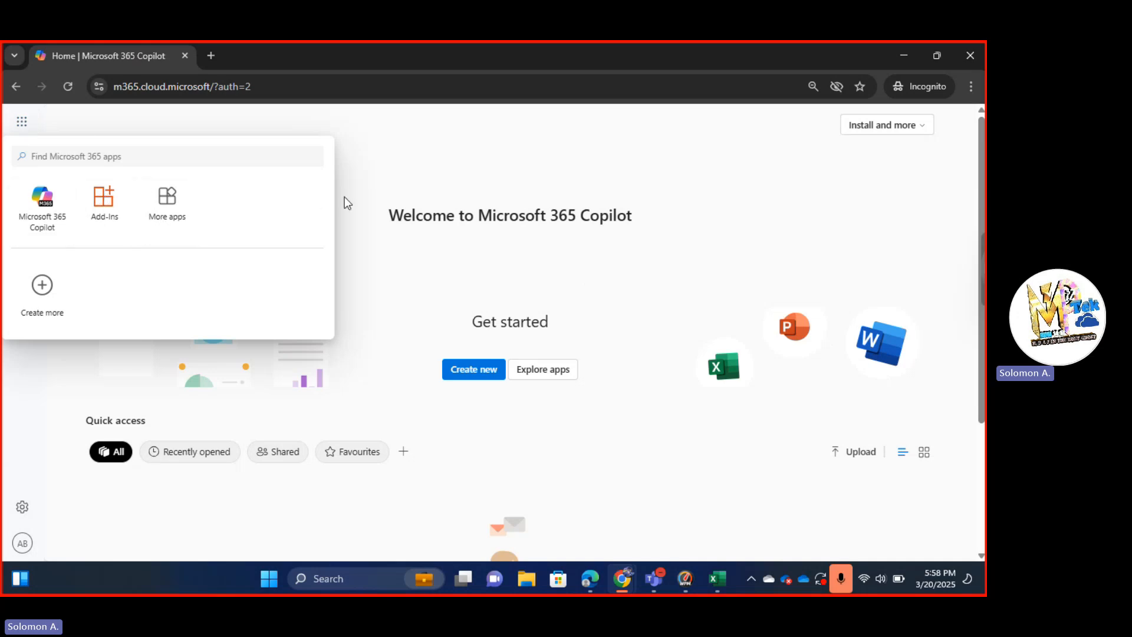
Step: Check the regular Chrome window's signed-in account and the Microsoft 365 apps available in its app launcher
{"action": "left_click", "coordinate": [363, 188]}
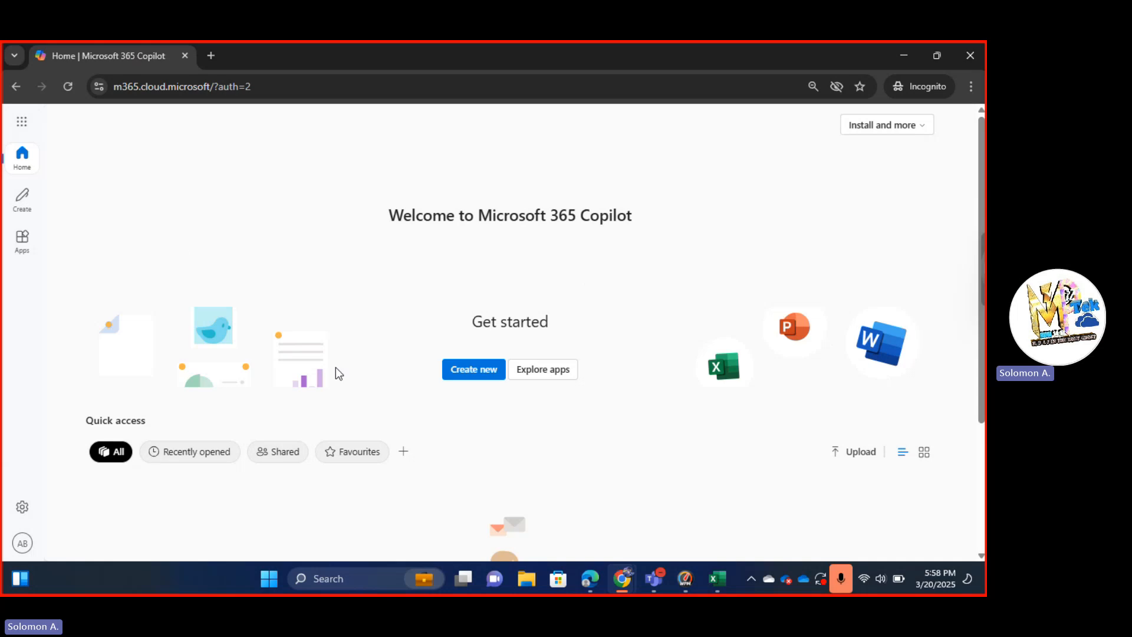
{"action": "mouse_move", "coordinate": [630, 561]}
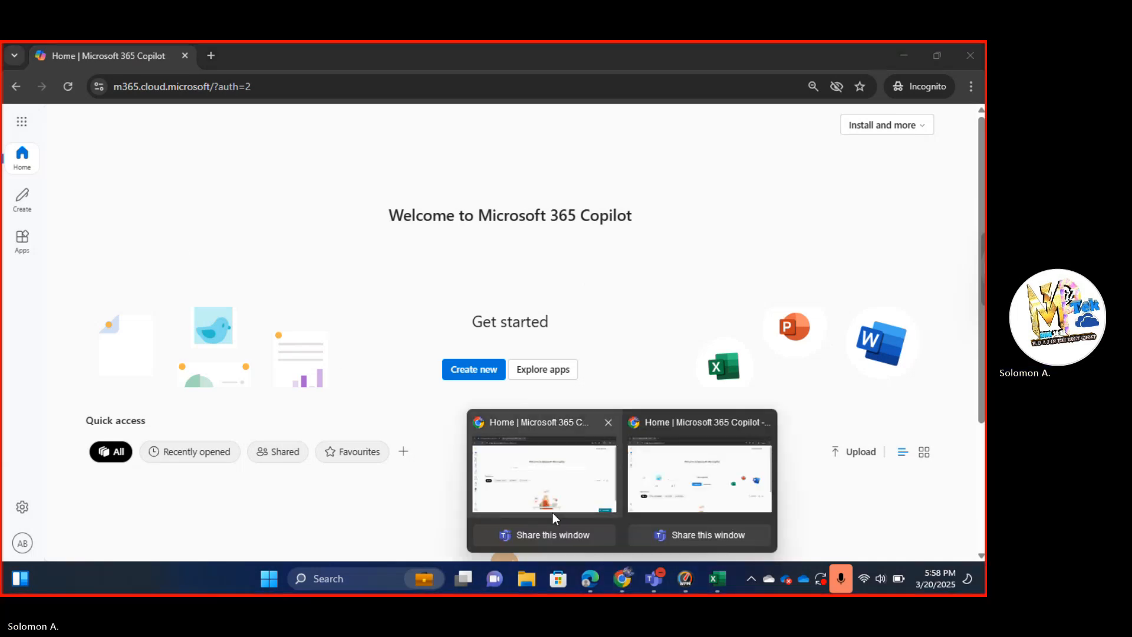
{"action": "left_click", "coordinate": [541, 473]}
{"action": "left_click", "coordinate": [22, 544]}
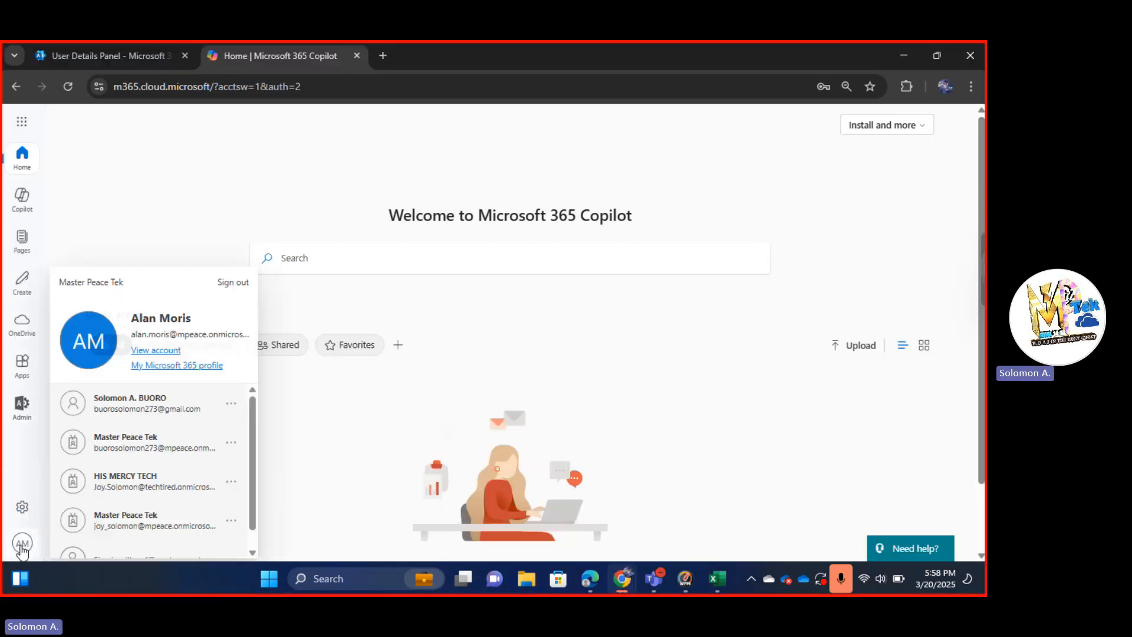
{"action": "left_click", "coordinate": [21, 121]}
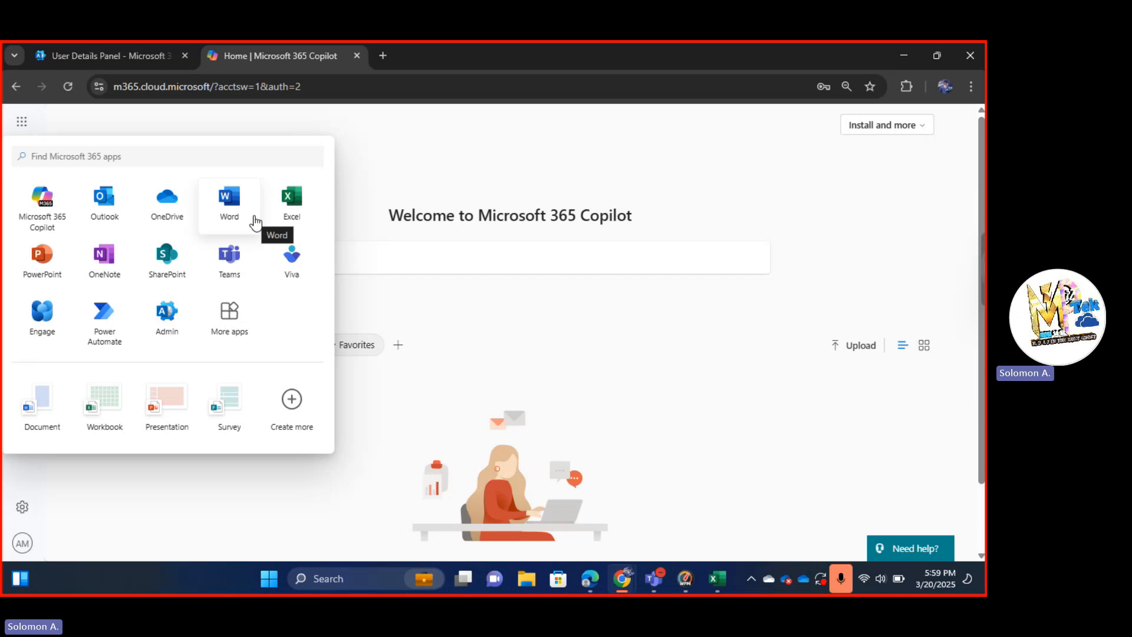
{"action": "left_click", "coordinate": [607, 311]}
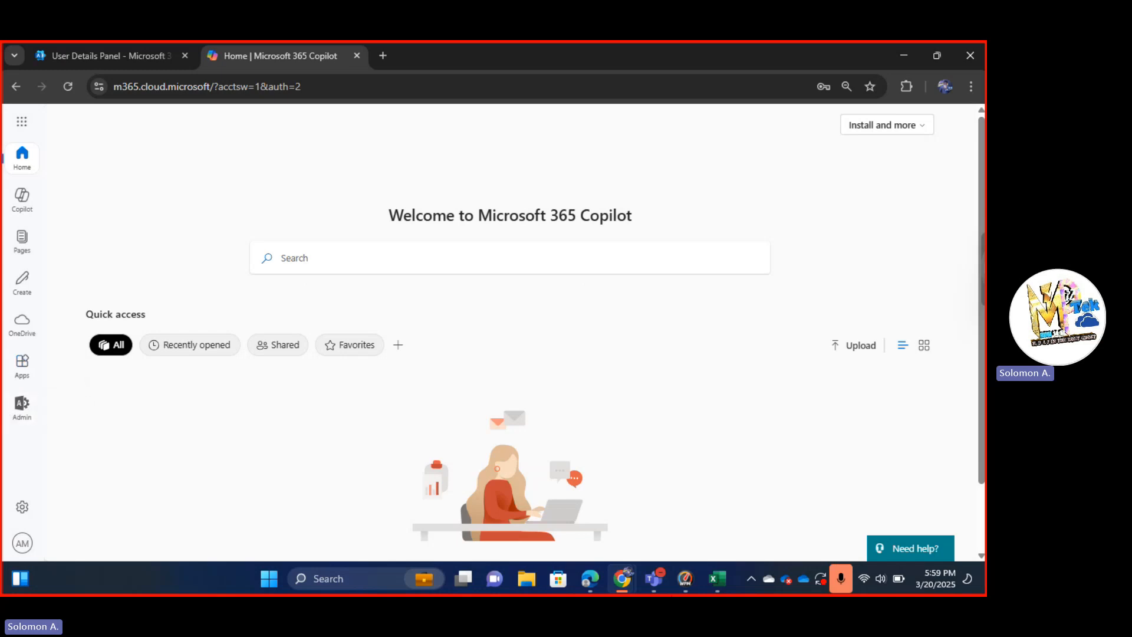
Step: Compare the Incognito user's home page with the regular window's, and locate the Admin app in the regular user's app launcher
{"action": "left_click", "coordinate": [627, 579]}
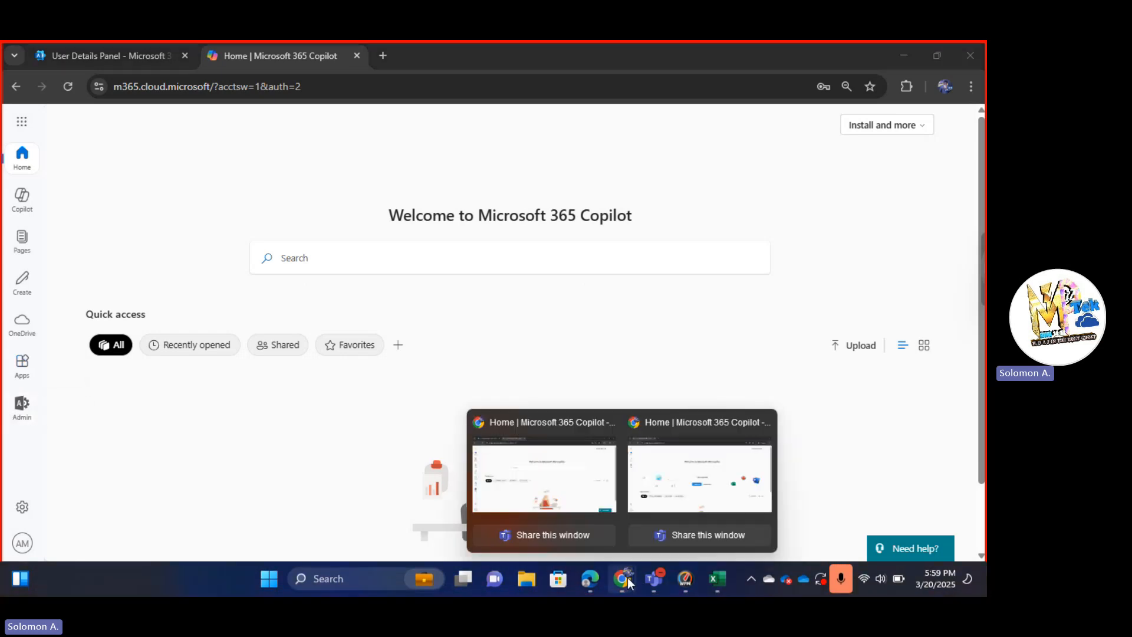
{"action": "left_click", "coordinate": [699, 491]}
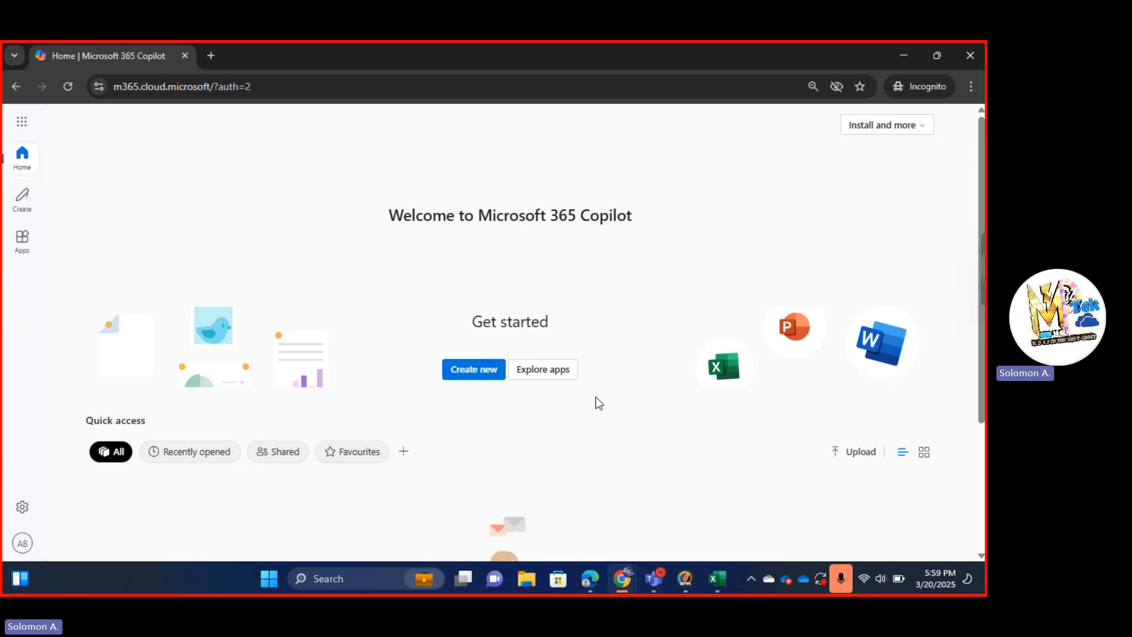
{"action": "mouse_move", "coordinate": [620, 575]}
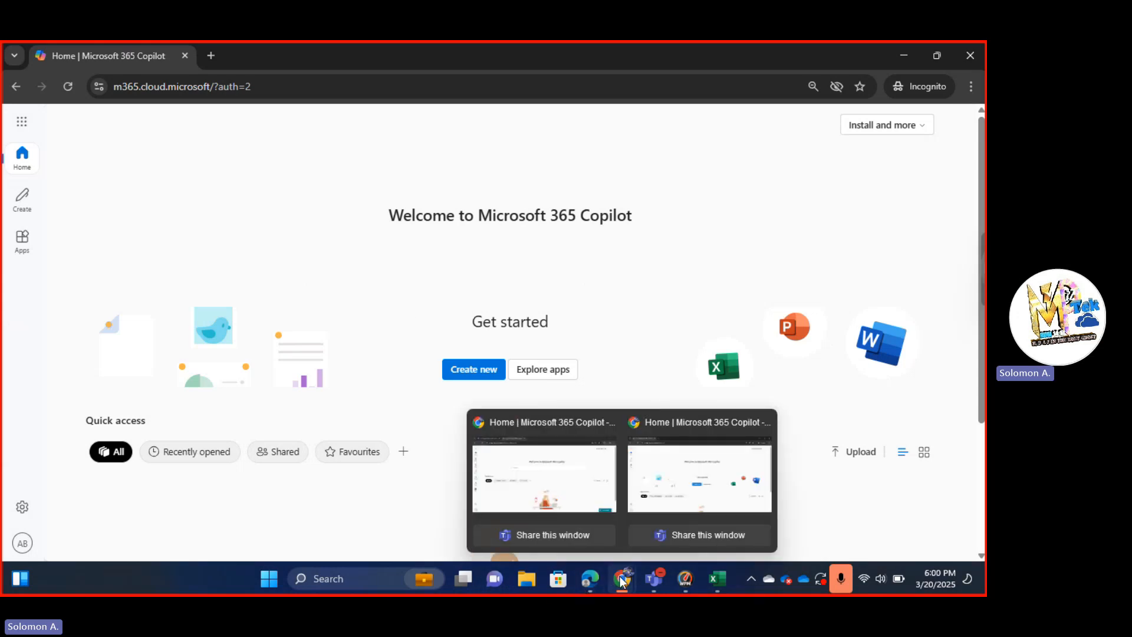
{"action": "left_click", "coordinate": [535, 456]}
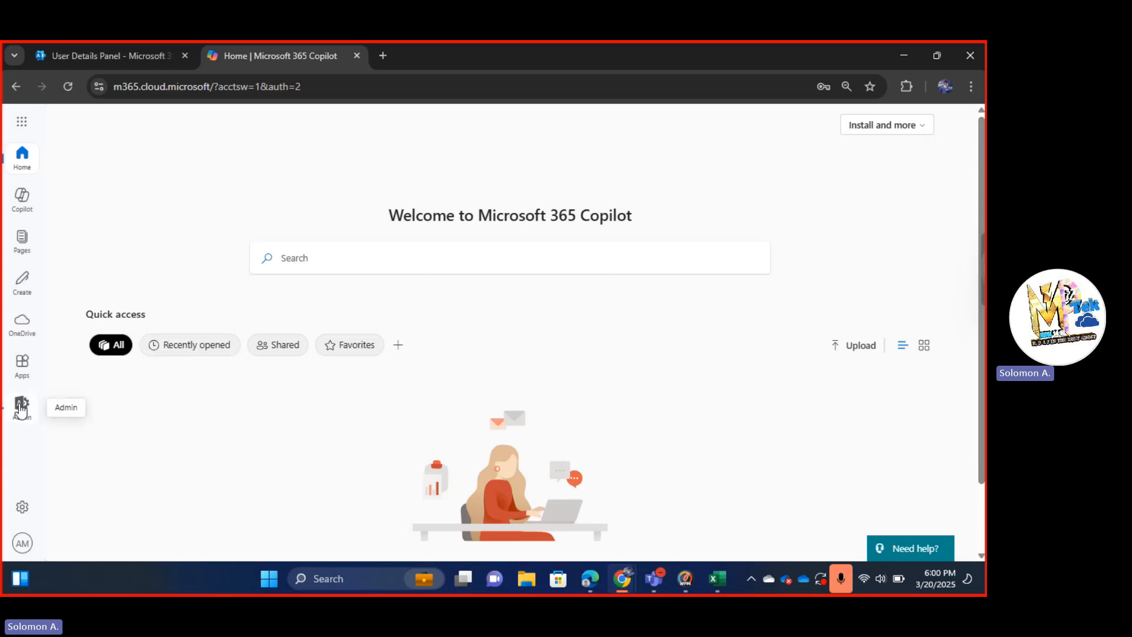
{"action": "left_click", "coordinate": [21, 124]}
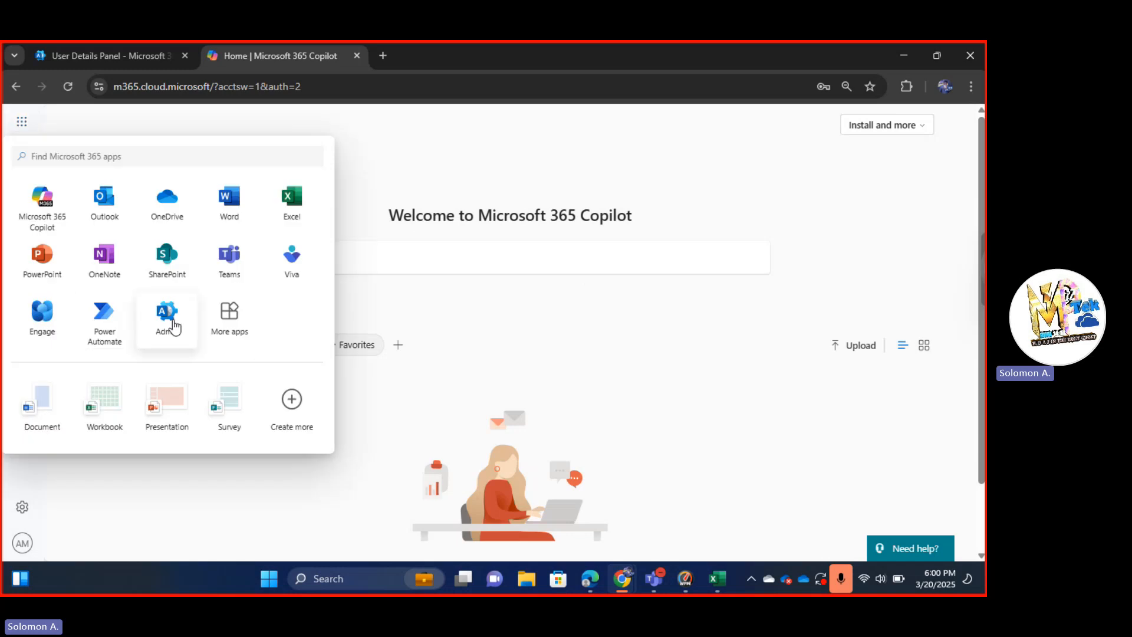
{"action": "left_click", "coordinate": [529, 165]}
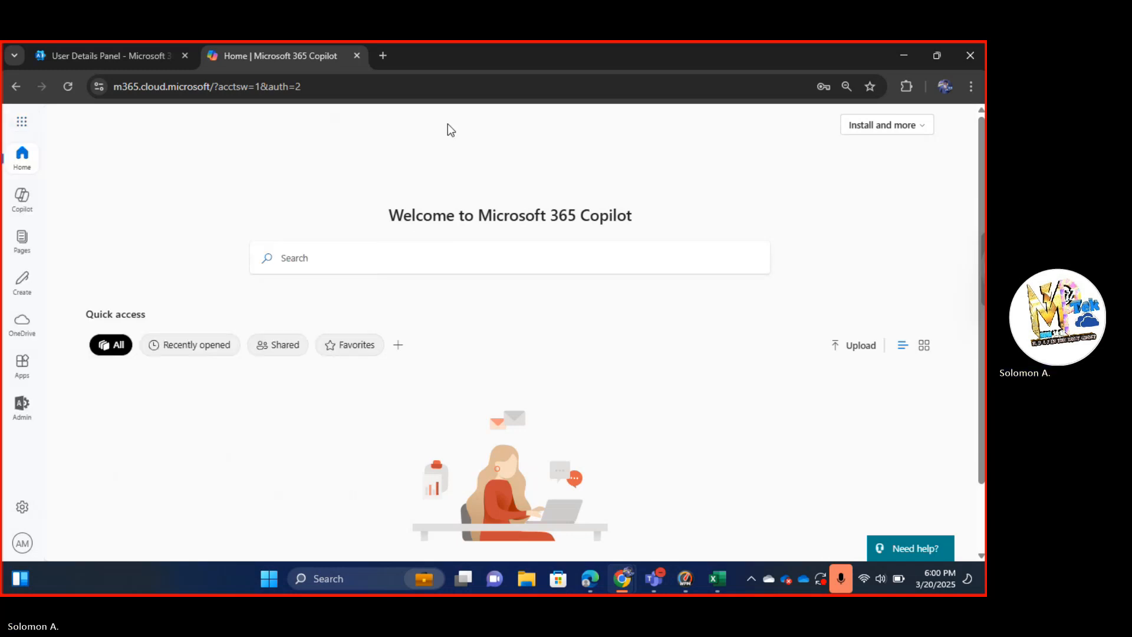
Step: Open the admin.microsoft.com sign-in page in a new tab and choose to sign in with another account
{"action": "left_click", "coordinate": [384, 56]}
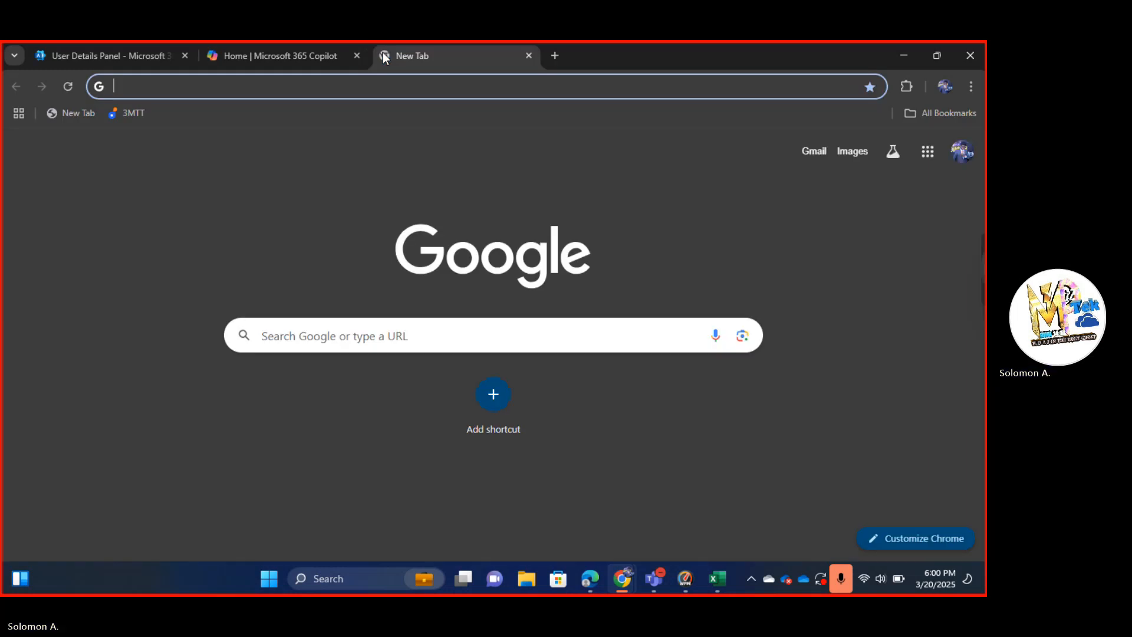
{"action": "type", "text": "ad"}
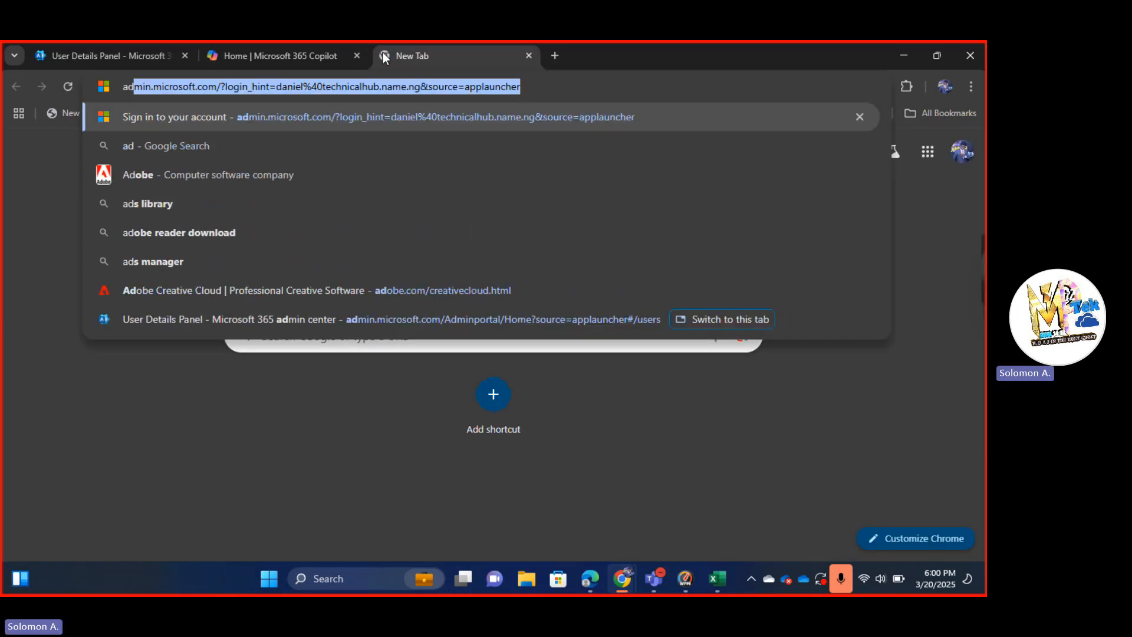
{"action": "type", "text": "min"}
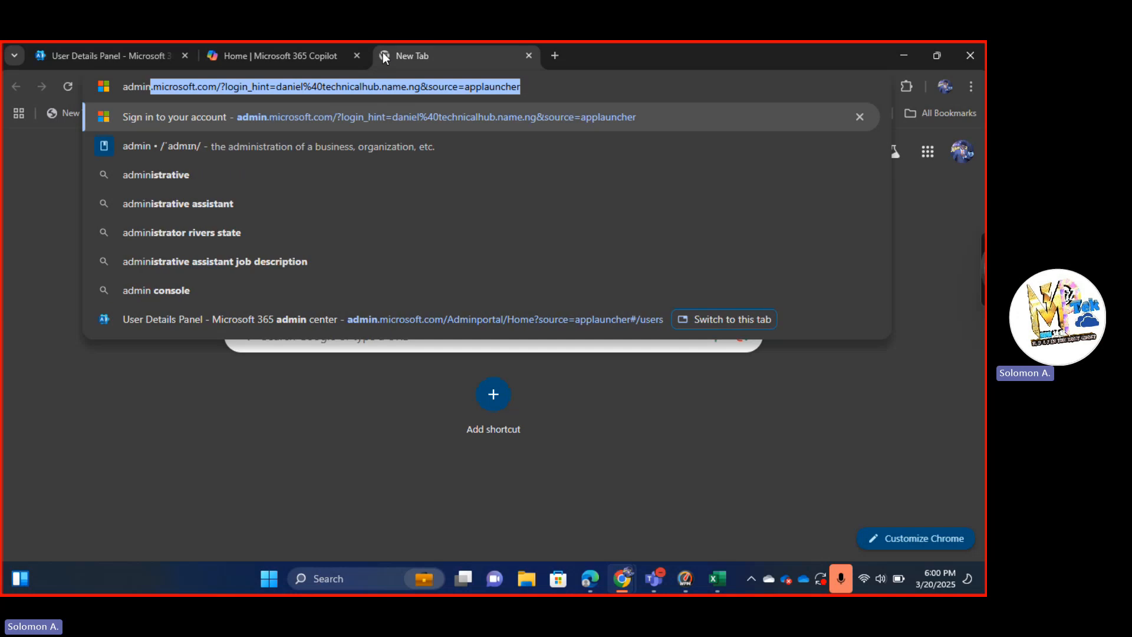
{"action": "type", "text": ".micros"}
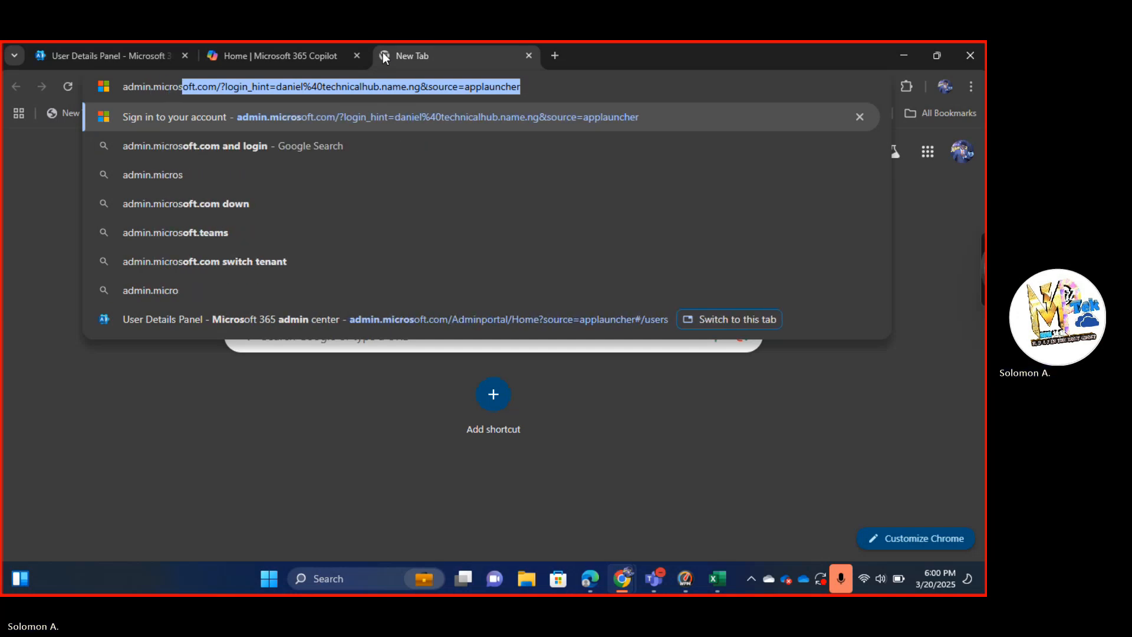
{"action": "type", "text": "ft"}
{"action": "key", "text": "BackSpace"}
{"action": "key", "text": "BackSpace"}
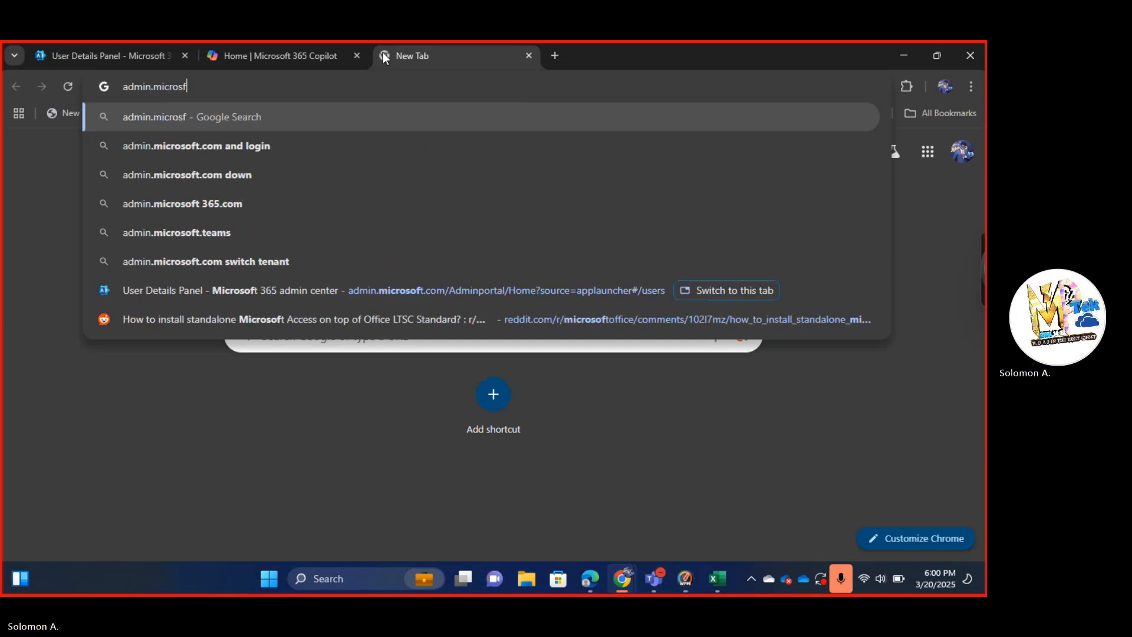
{"action": "type", "text": "oft"}
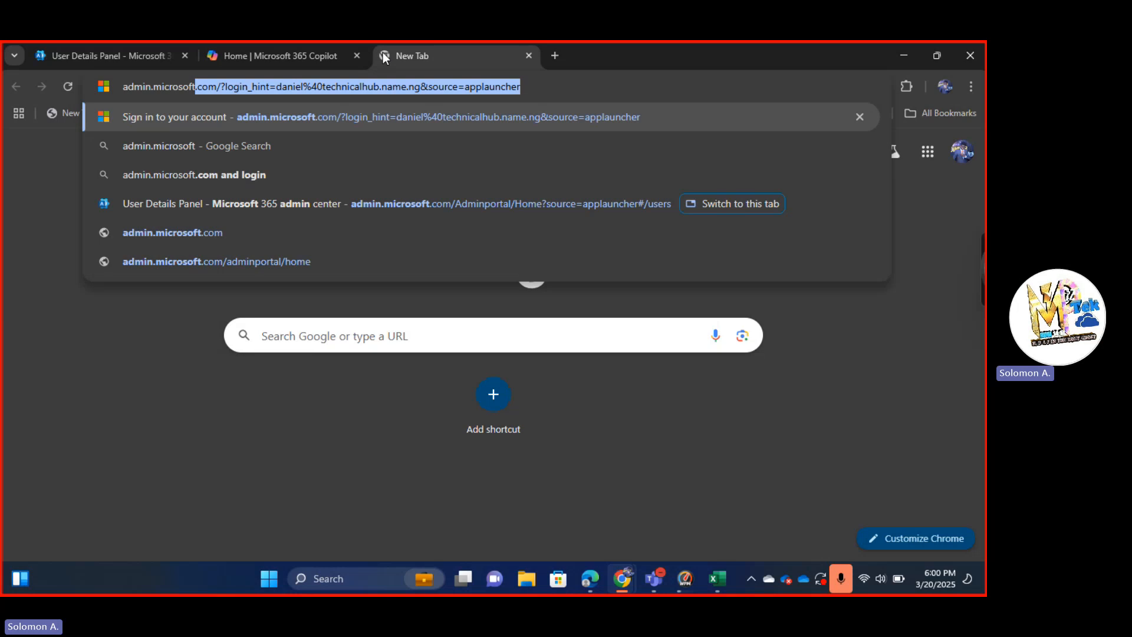
{"action": "key", "text": "Return"}
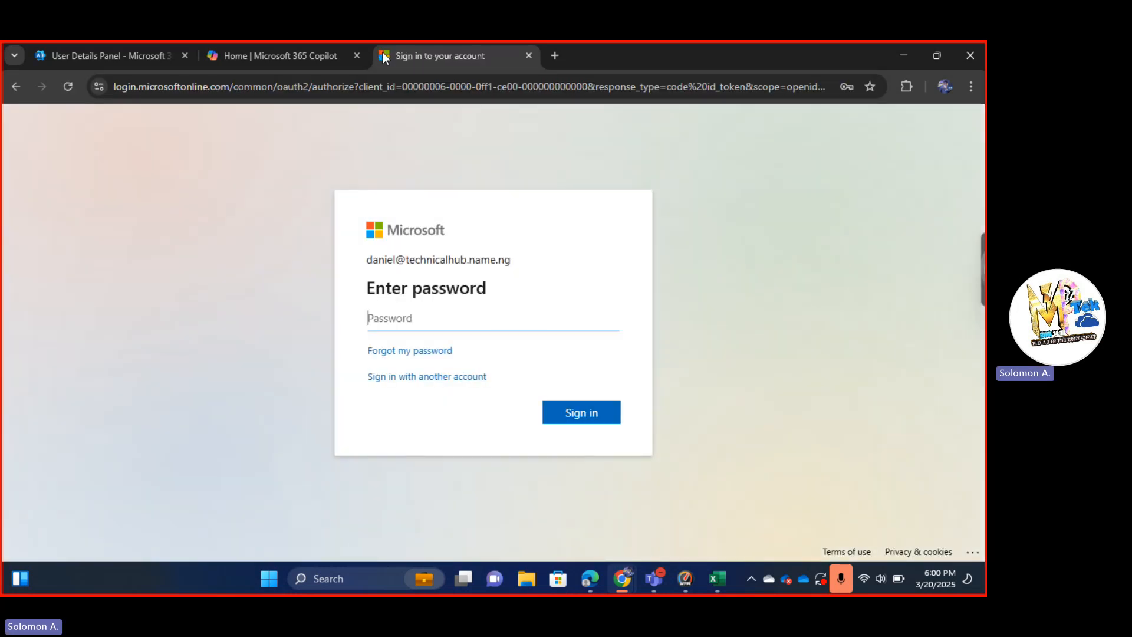
{"action": "left_click", "coordinate": [414, 378]}
Step: Open the admin center from the Microsoft 365 Copilot home page and enlarge its page zoom to 100%
{"action": "left_click", "coordinate": [257, 56]}
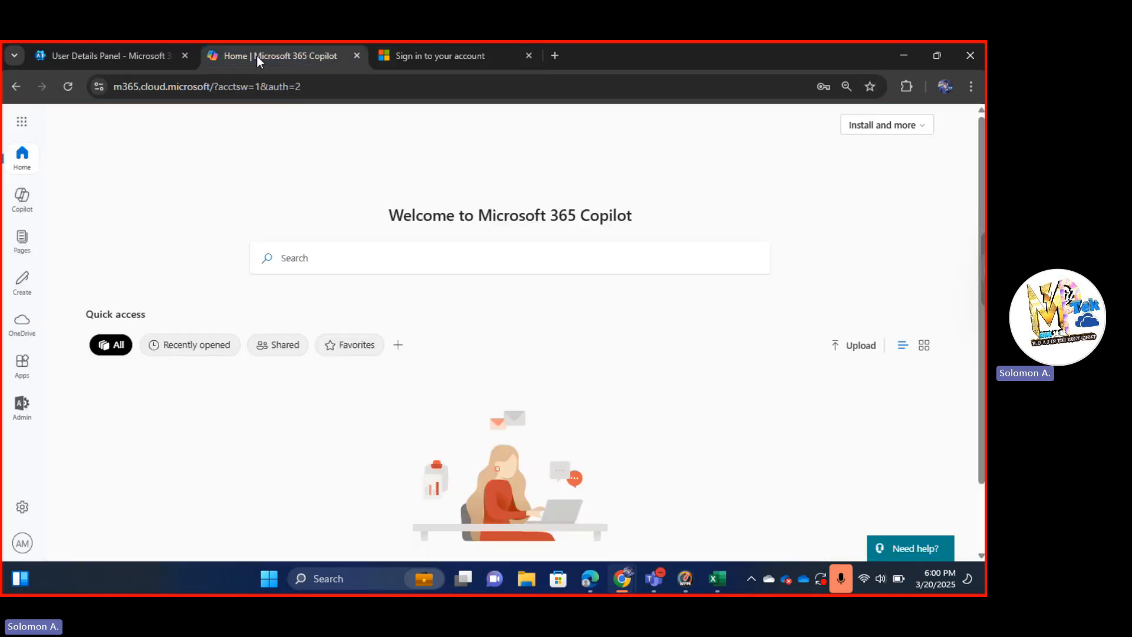
{"action": "left_click", "coordinate": [22, 406]}
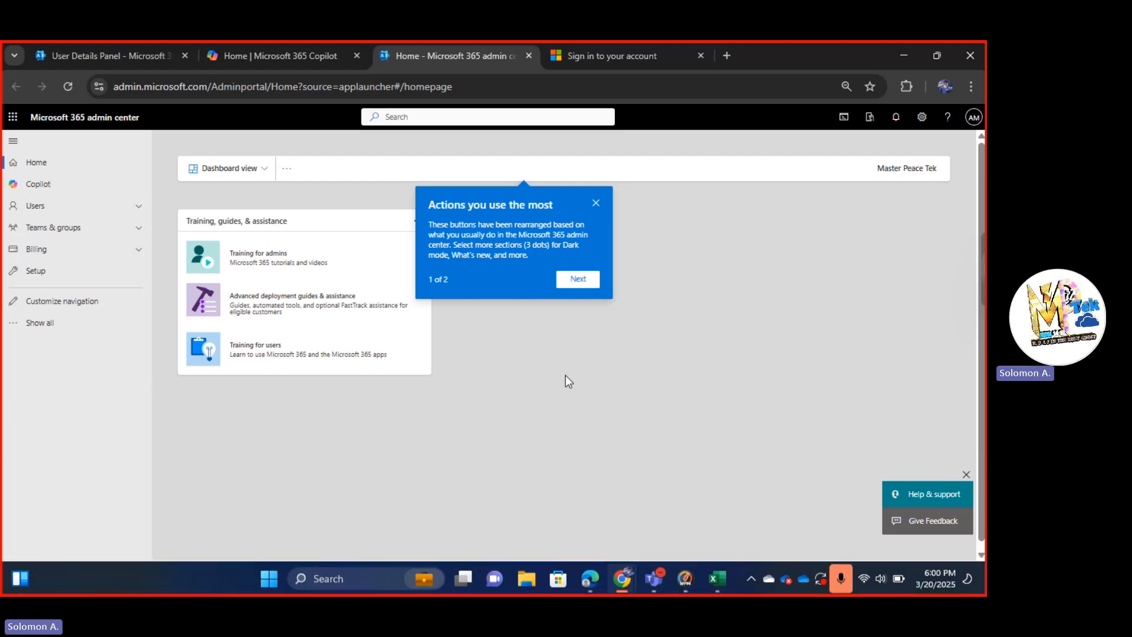
{"action": "key", "text": "ctrl+plus"}
{"action": "key", "text": "ctrl+plus"}
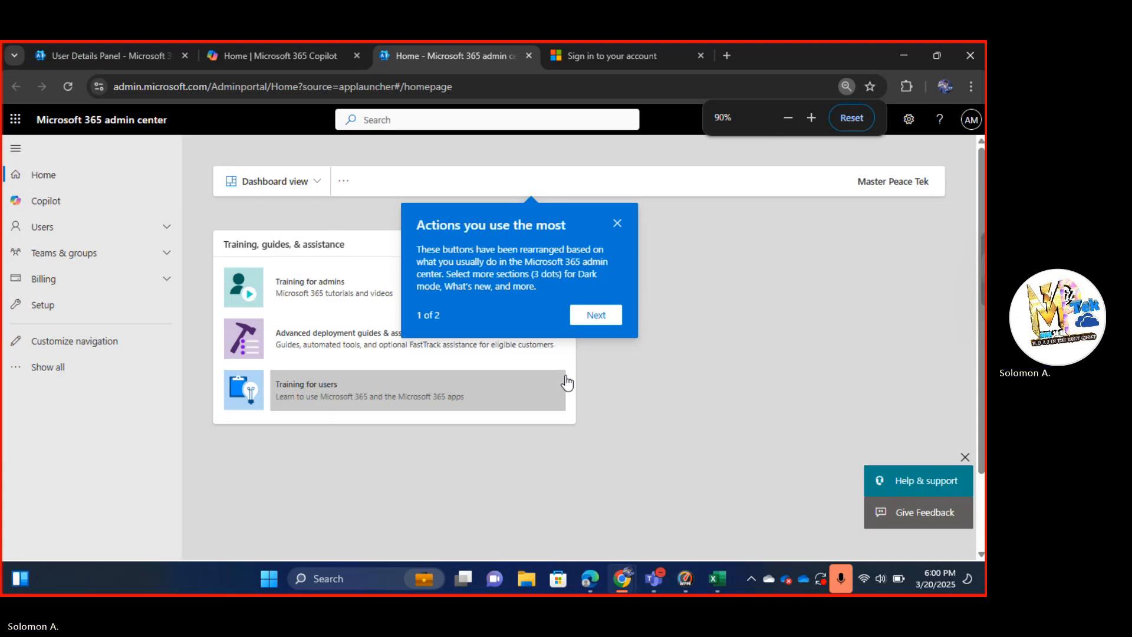
{"action": "key", "text": "ctrl+plus"}
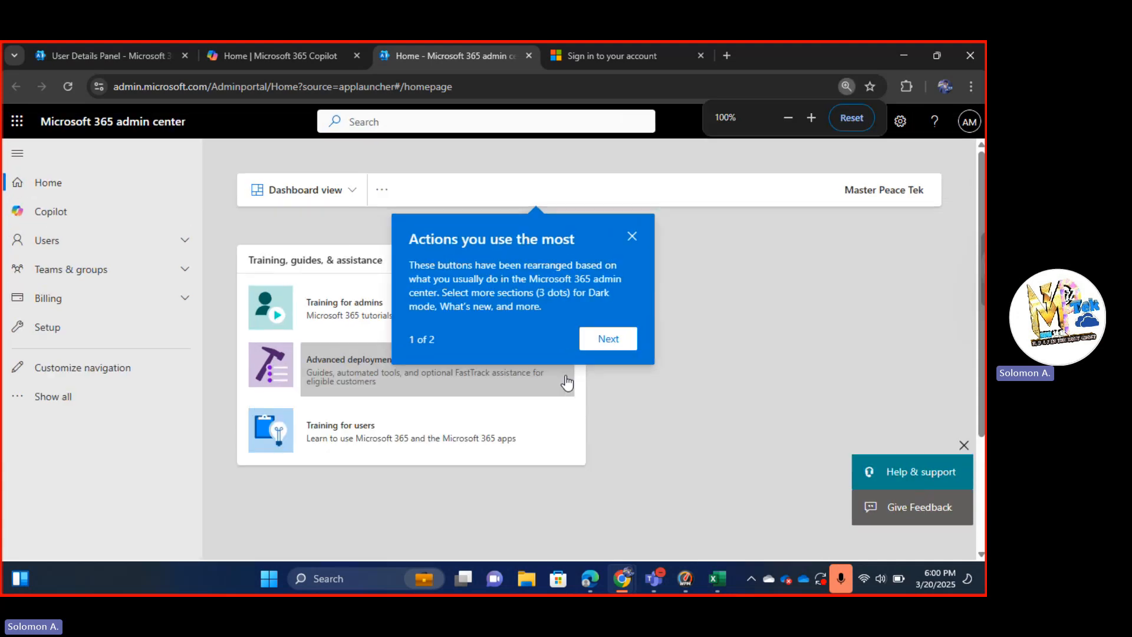
Step: Review the account picker and Microsoft 365 home pages, and dismiss both introductory tips in the admin center
{"action": "left_click", "coordinate": [636, 54]}
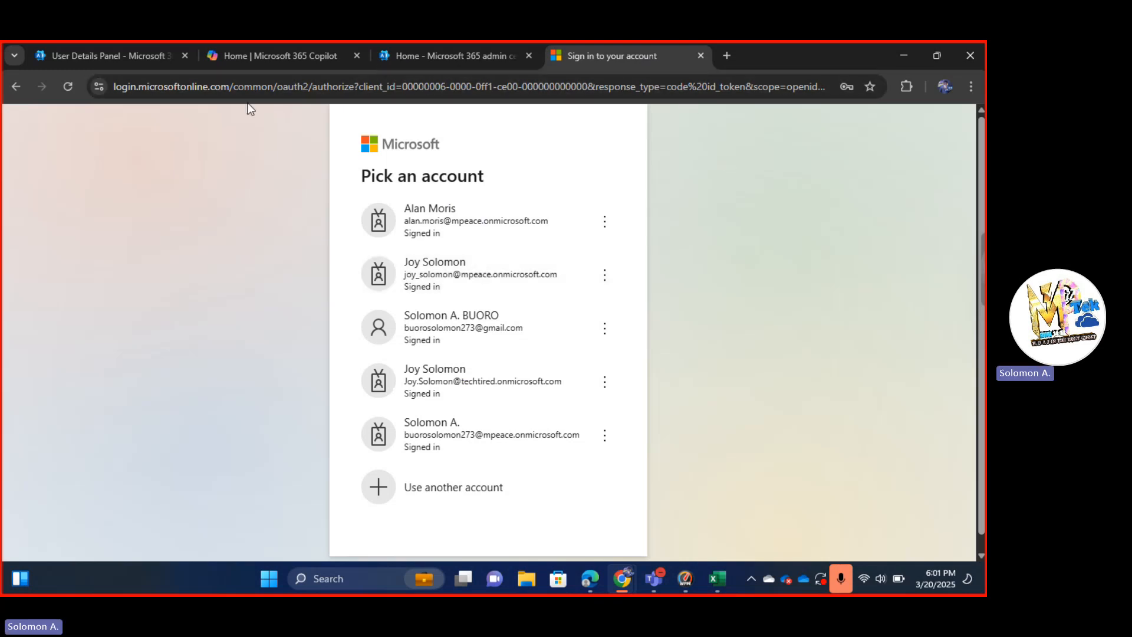
{"action": "left_click", "coordinate": [216, 58]}
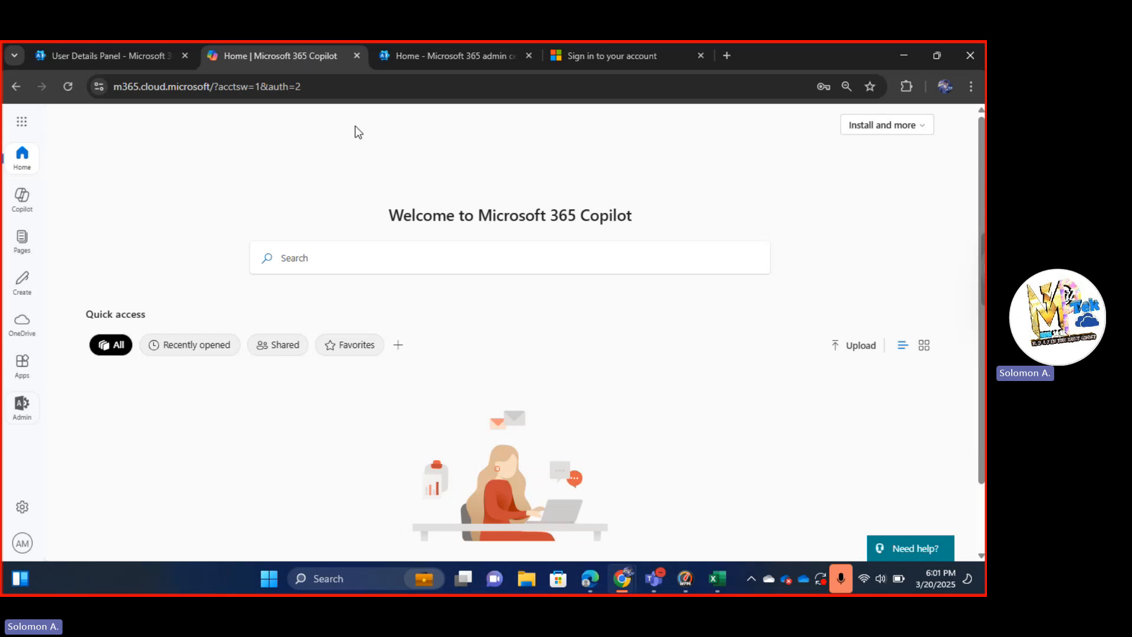
{"action": "left_click", "coordinate": [391, 55]}
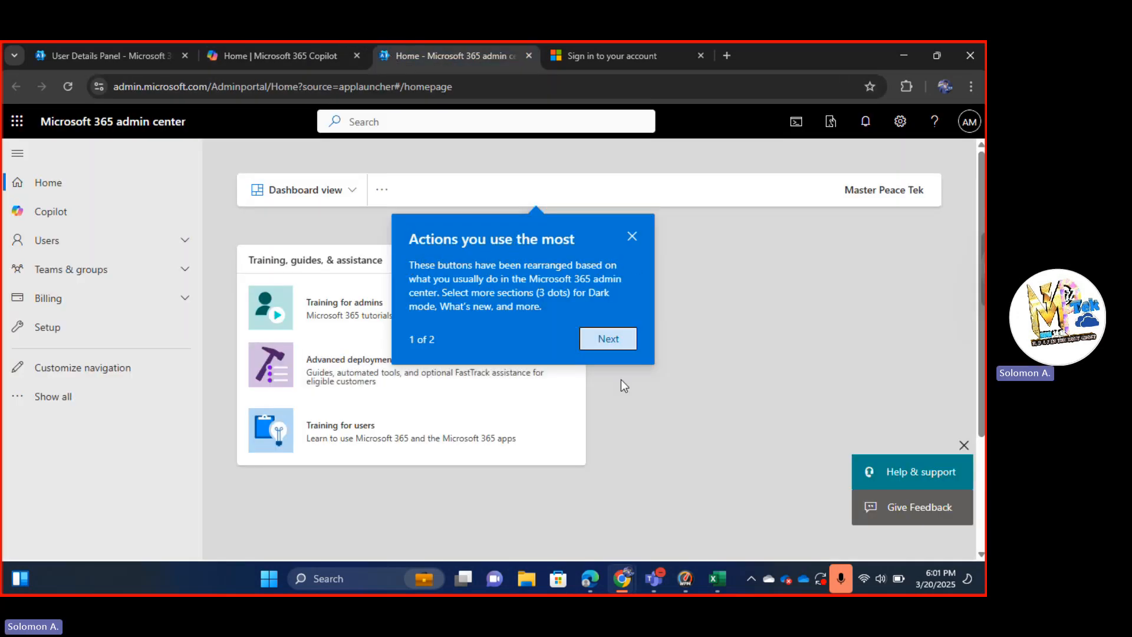
{"action": "left_click", "coordinate": [614, 340]}
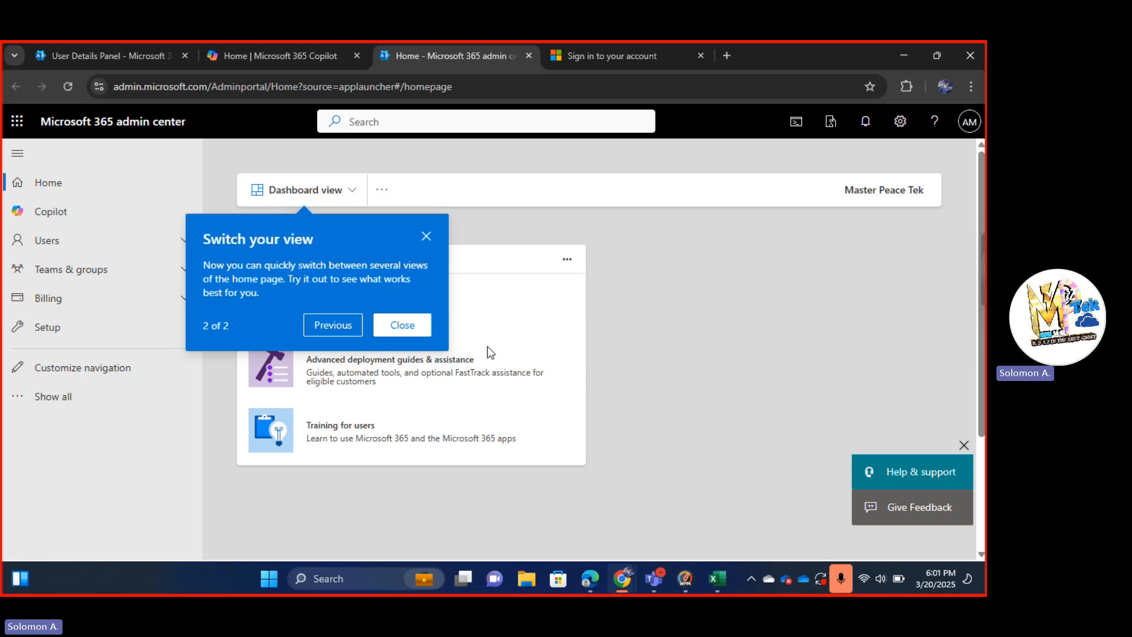
{"action": "left_click", "coordinate": [388, 333]}
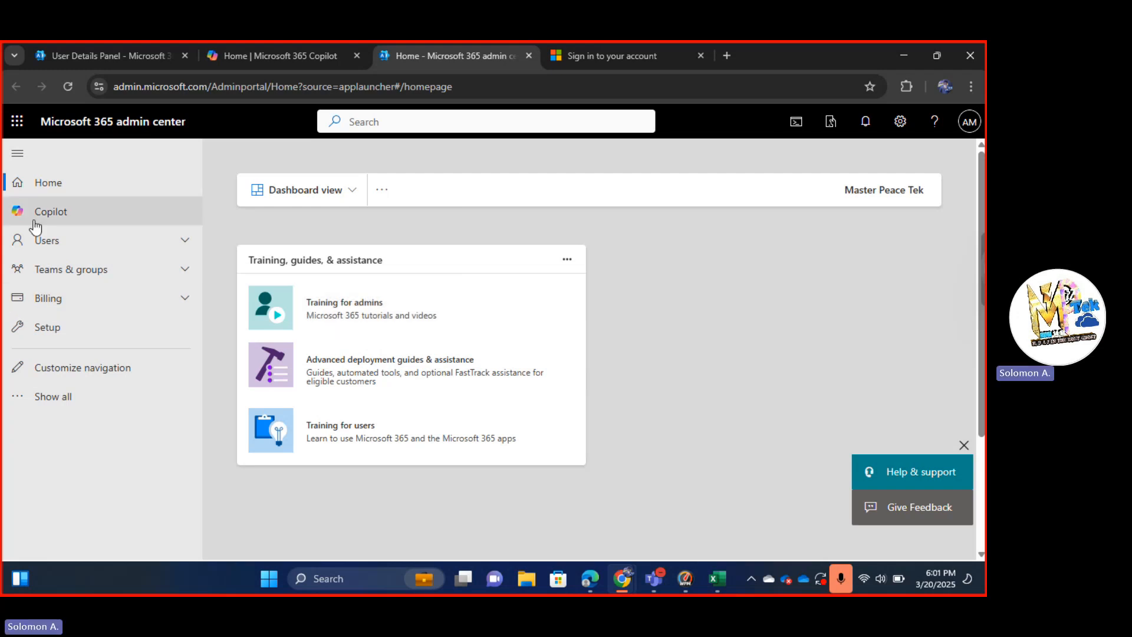
Step: Compare the app launcher in the admin center with the one on the Microsoft 365 Copilot home page
{"action": "left_click", "coordinate": [17, 122]}
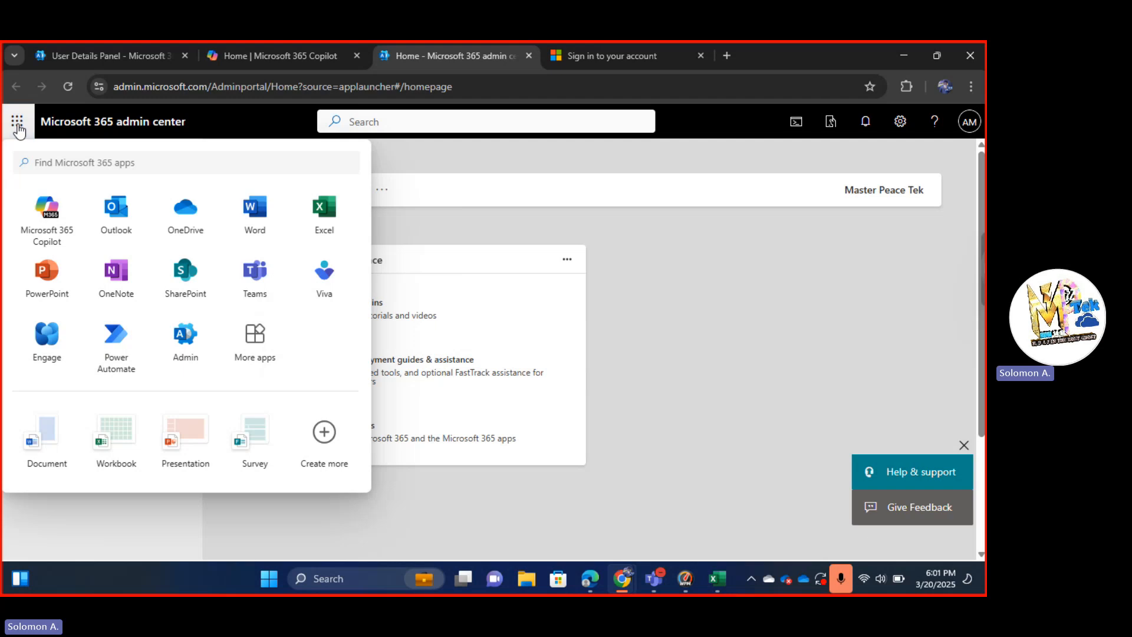
{"action": "left_click", "coordinate": [288, 55]}
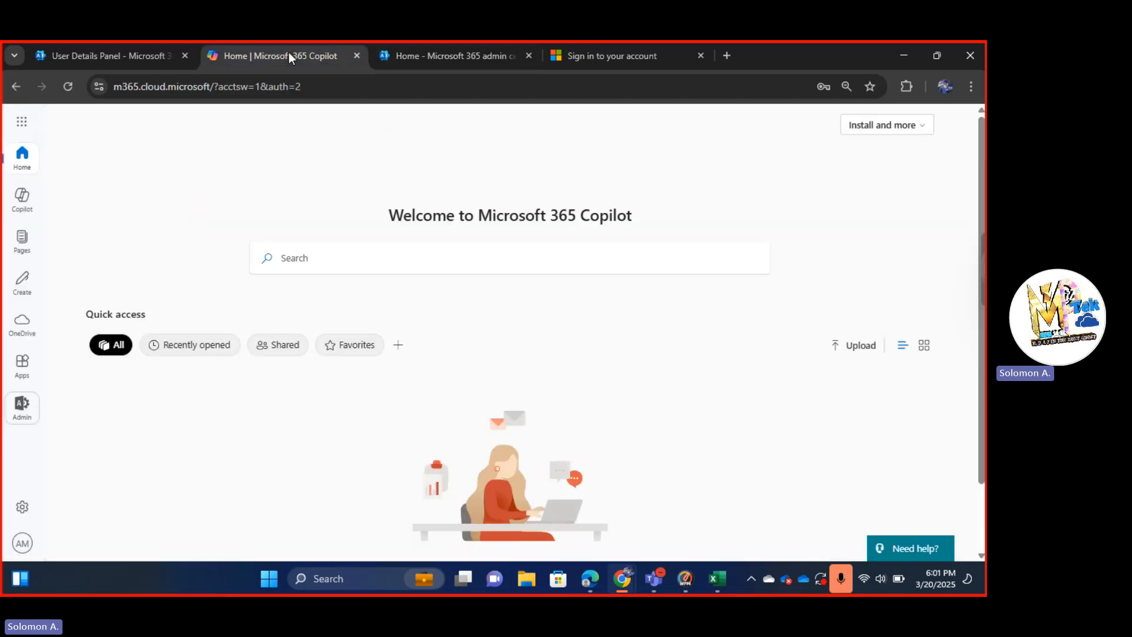
{"action": "left_click", "coordinate": [21, 122]}
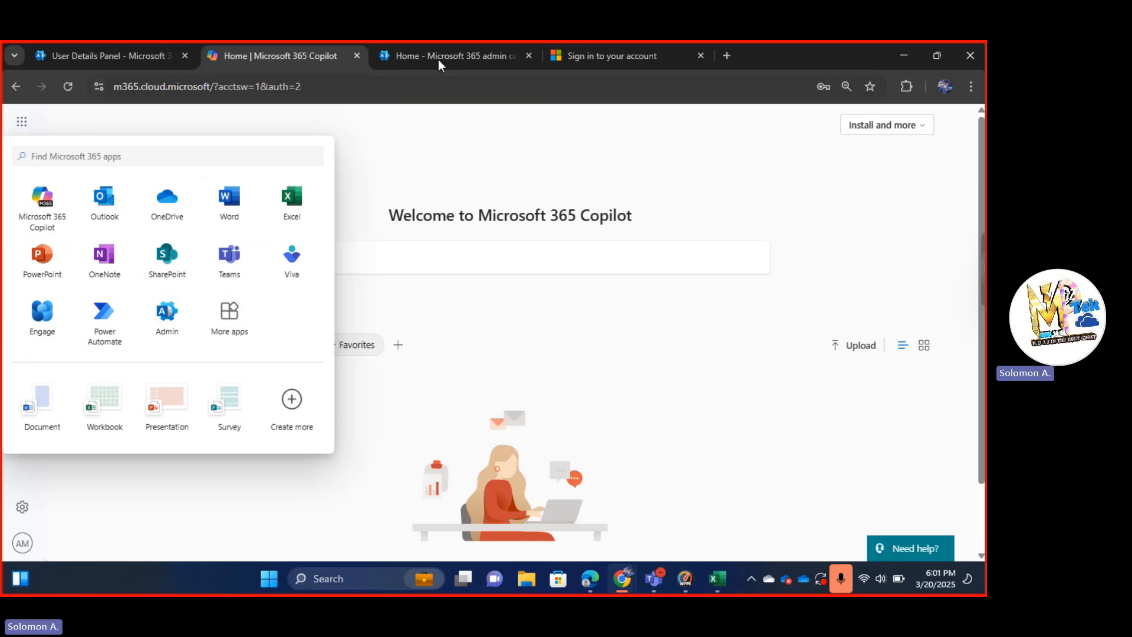
{"action": "left_click", "coordinate": [389, 150]}
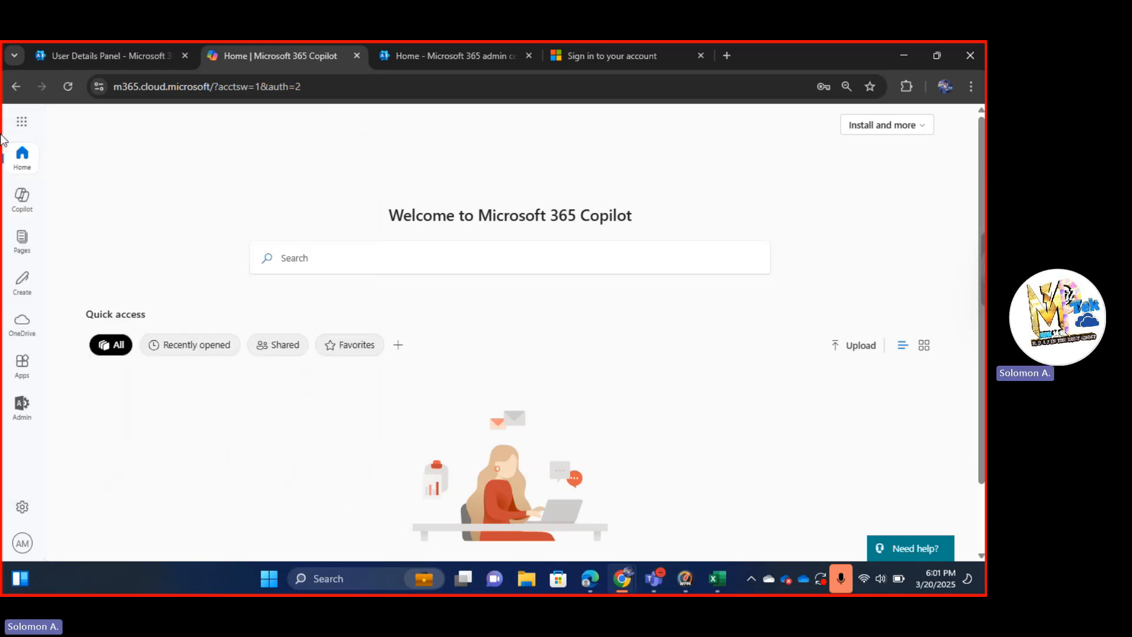
{"action": "left_click", "coordinate": [21, 124]}
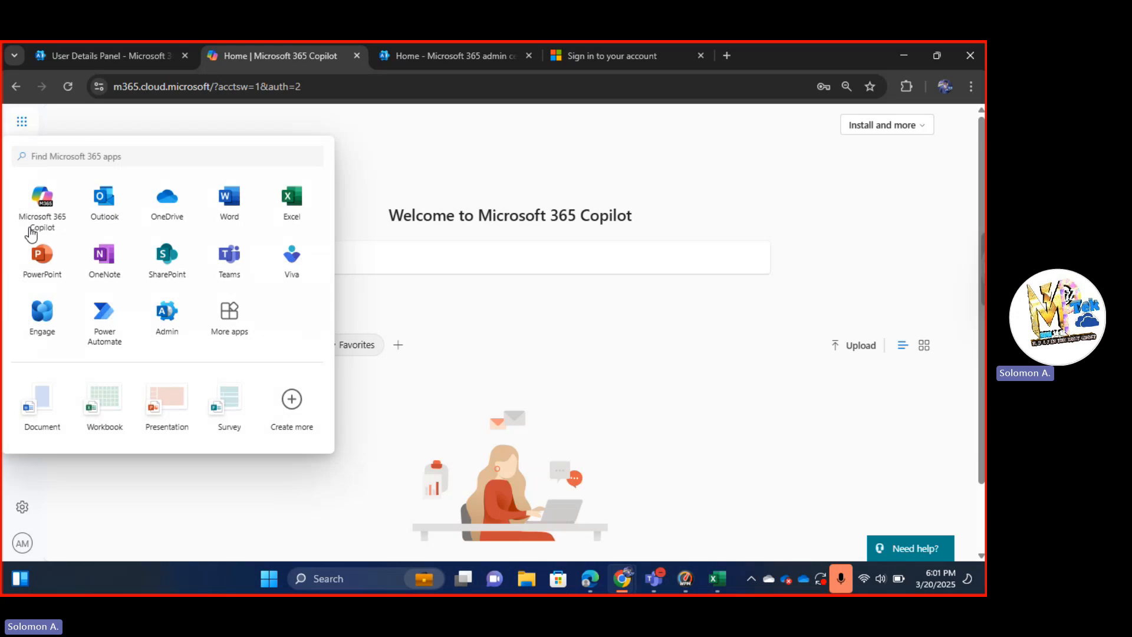
{"action": "left_click", "coordinate": [365, 166]}
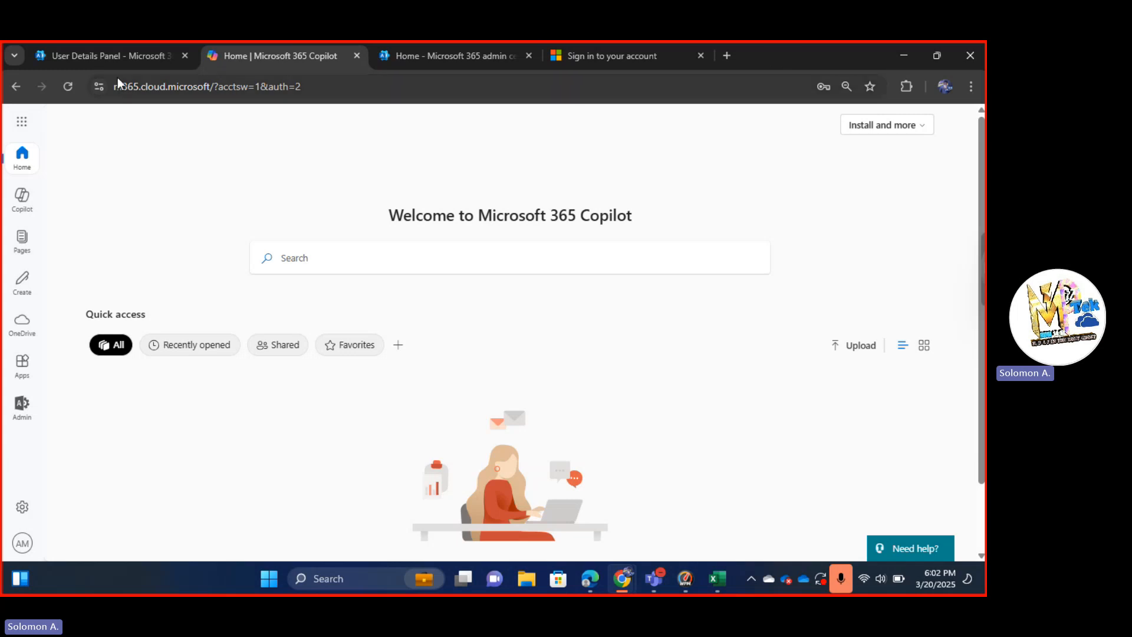
Step: Check the original admin center tab with the Active users list and return to the newly opened admin center home tab
{"action": "left_click", "coordinate": [119, 56]}
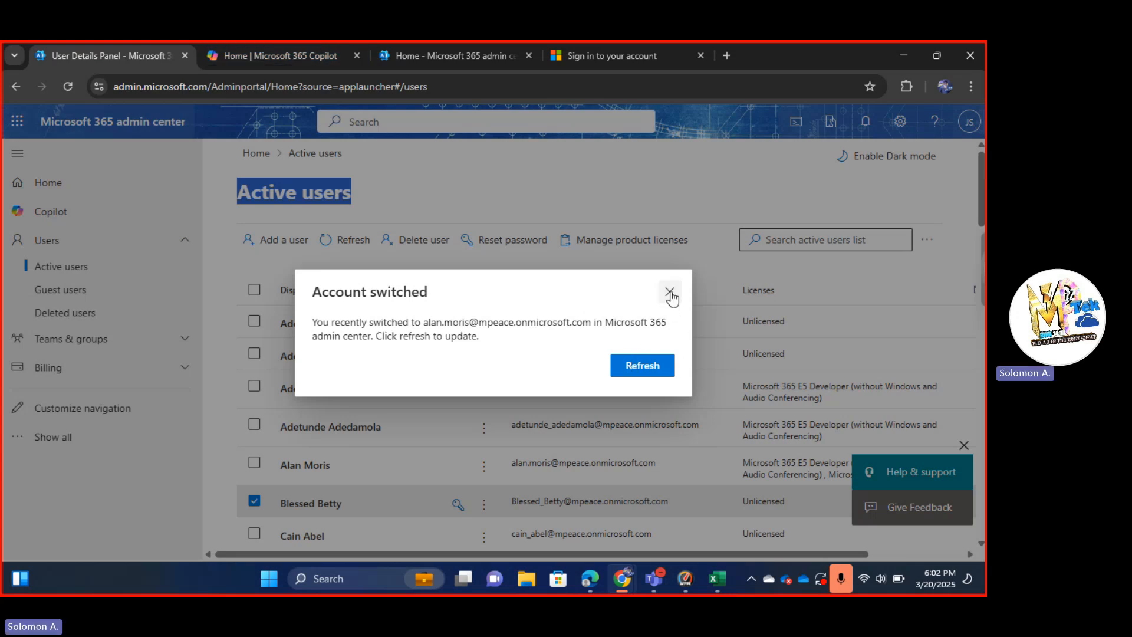
{"action": "left_click", "coordinate": [221, 55]}
{"action": "left_click", "coordinate": [384, 58]}
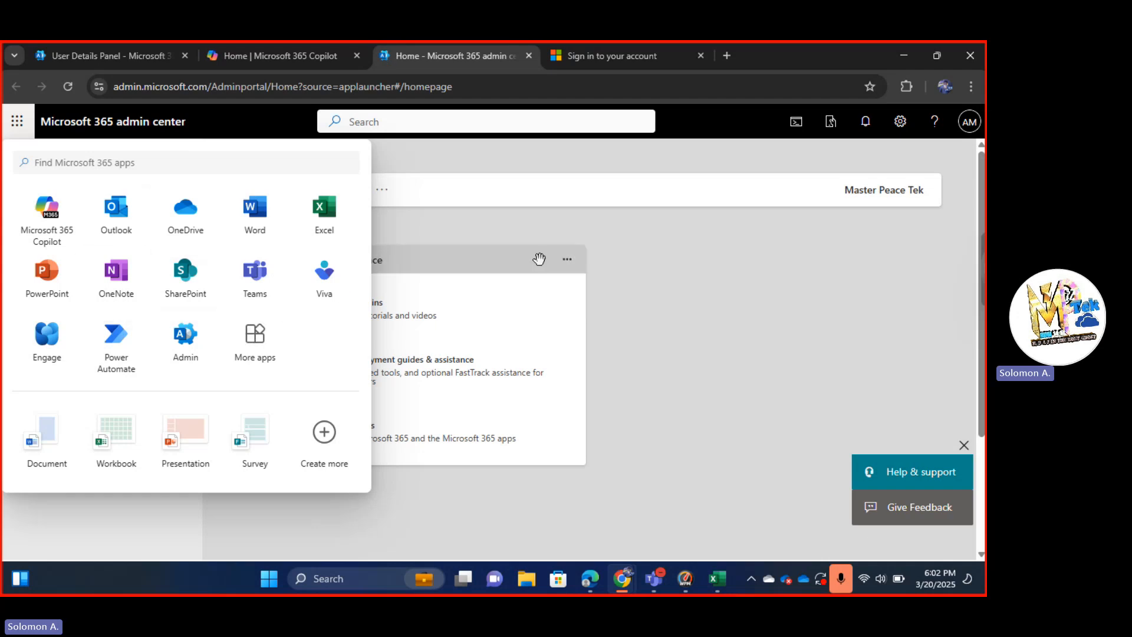
Step: Close the app launcher and view the Active users list from the Users section of the navigation
{"action": "left_click", "coordinate": [563, 242]}
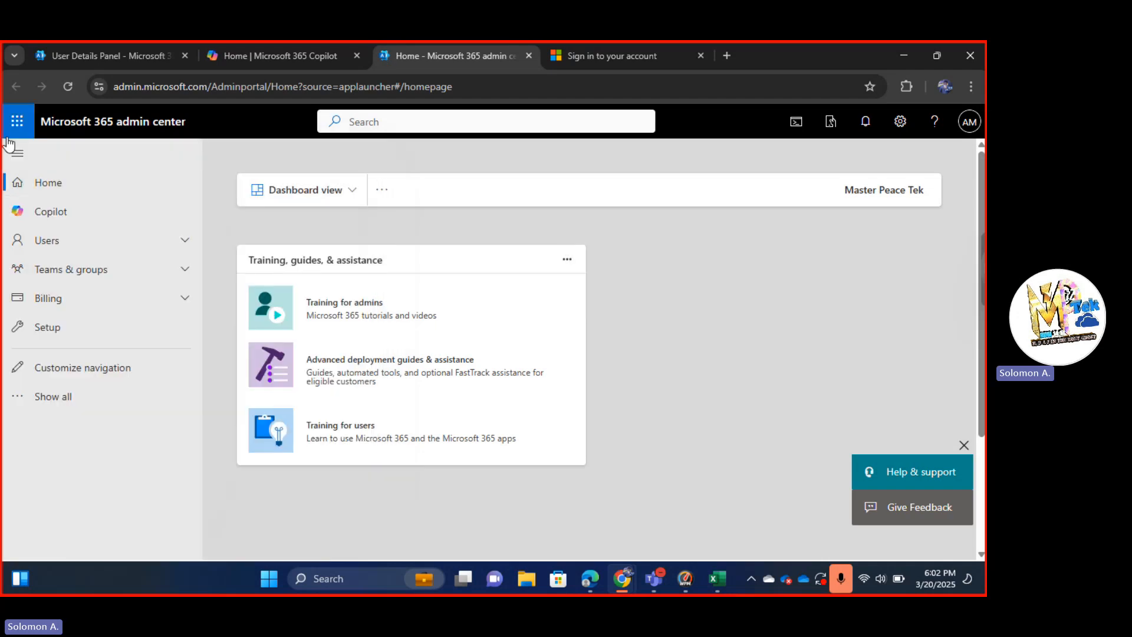
{"action": "left_click", "coordinate": [18, 156]}
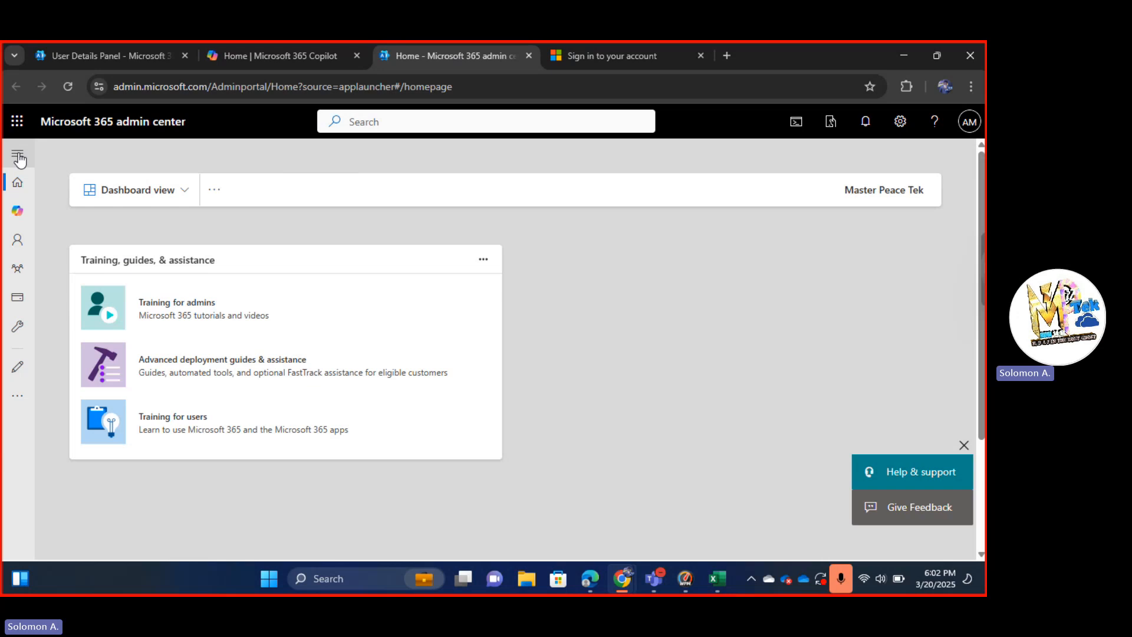
{"action": "left_click", "coordinate": [18, 155]}
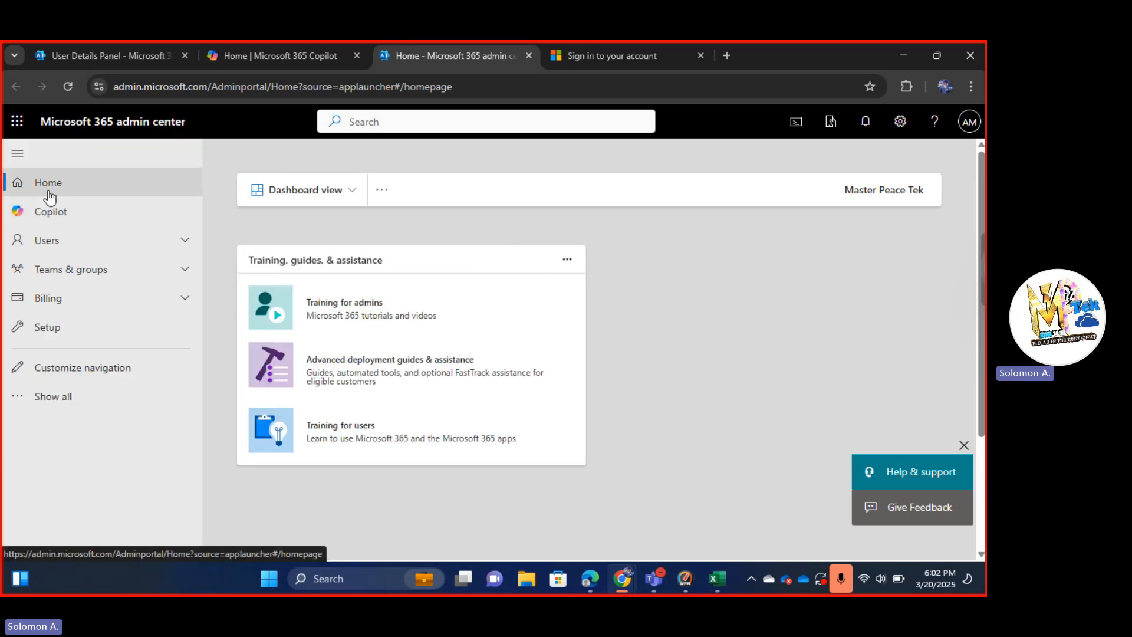
{"action": "left_click", "coordinate": [184, 243]}
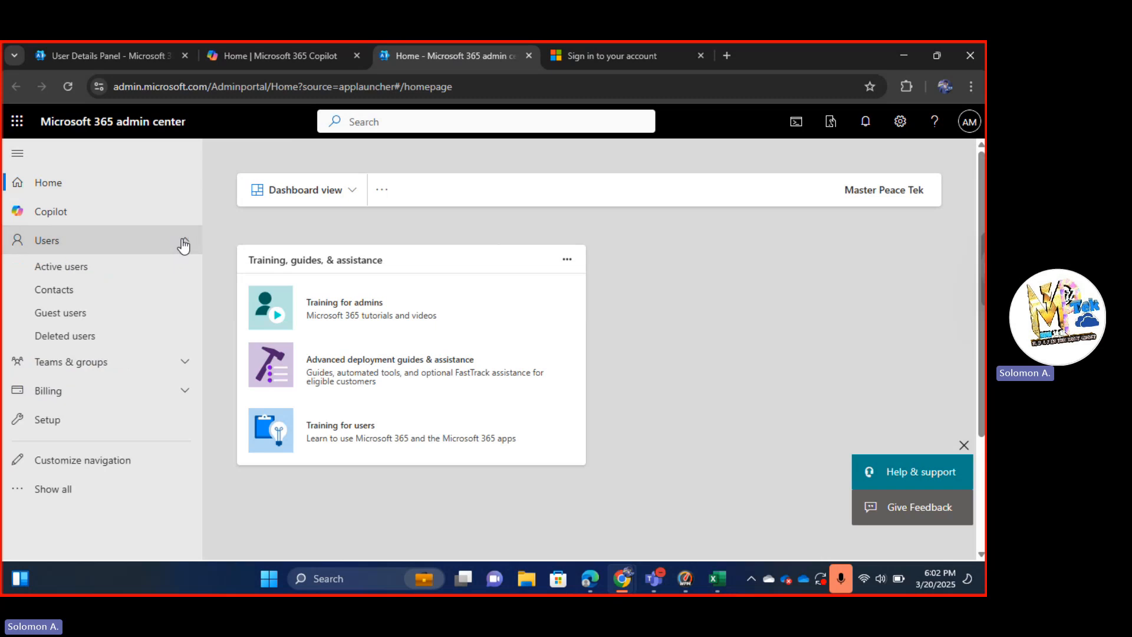
{"action": "left_click", "coordinate": [151, 277]}
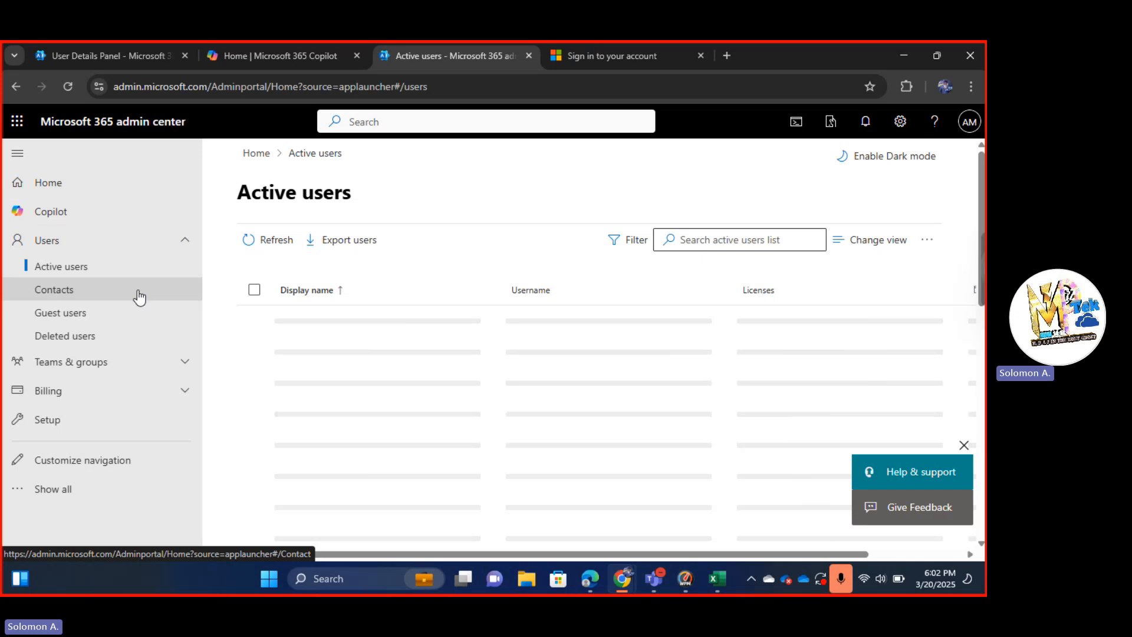
{"action": "left_click", "coordinate": [183, 241]}
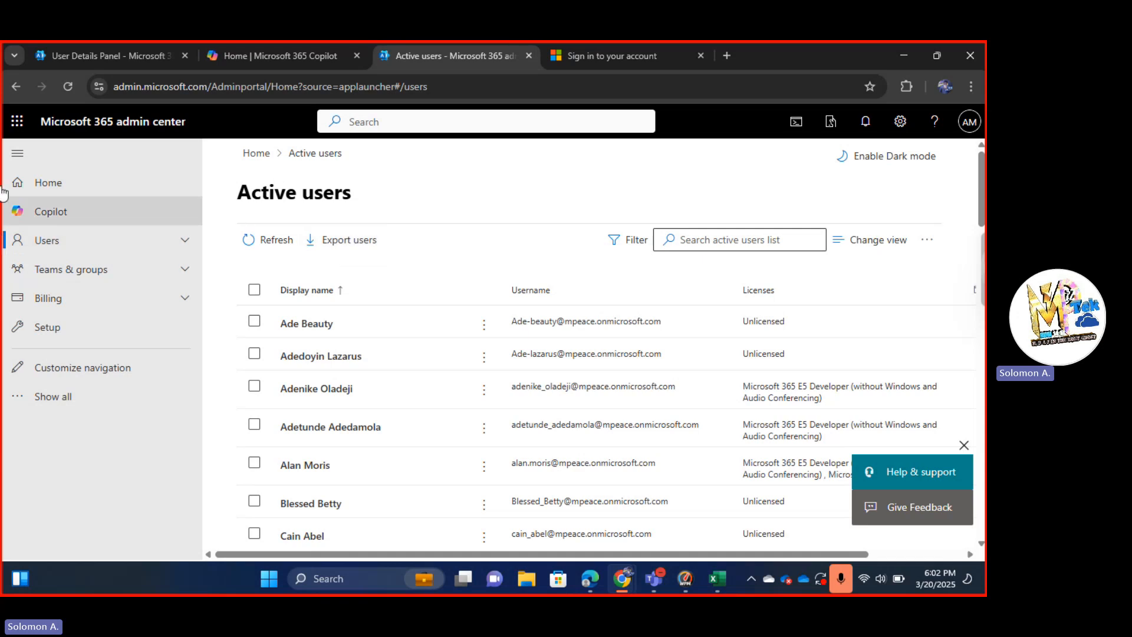
Step: Return to the admin center home page and check which home page views this user can choose
{"action": "left_click", "coordinate": [42, 182]}
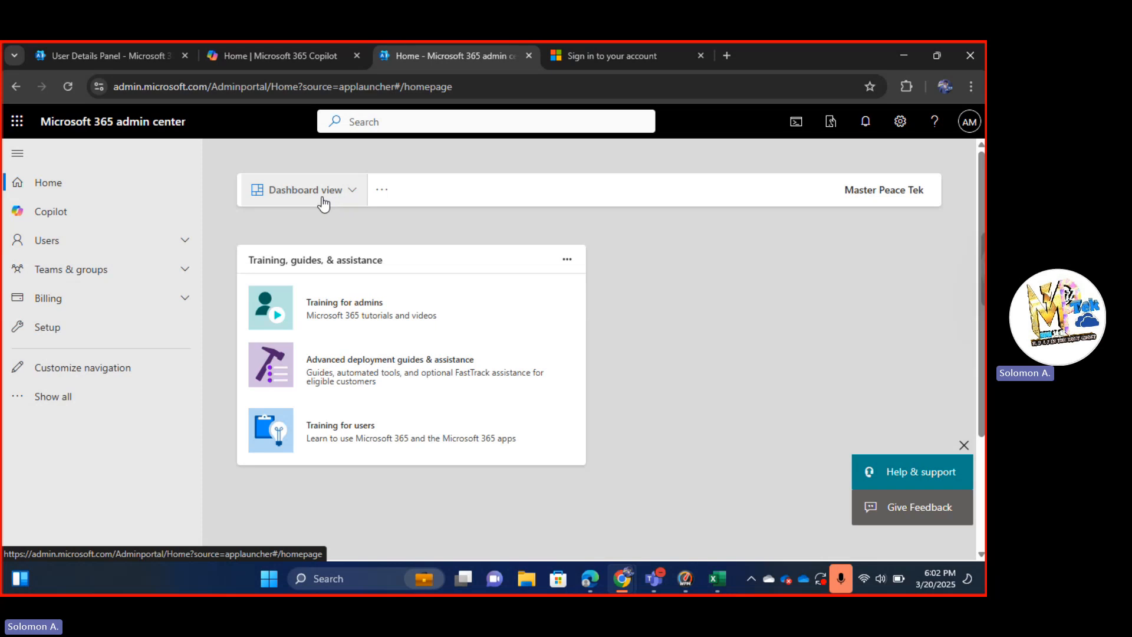
{"action": "left_click", "coordinate": [353, 191]}
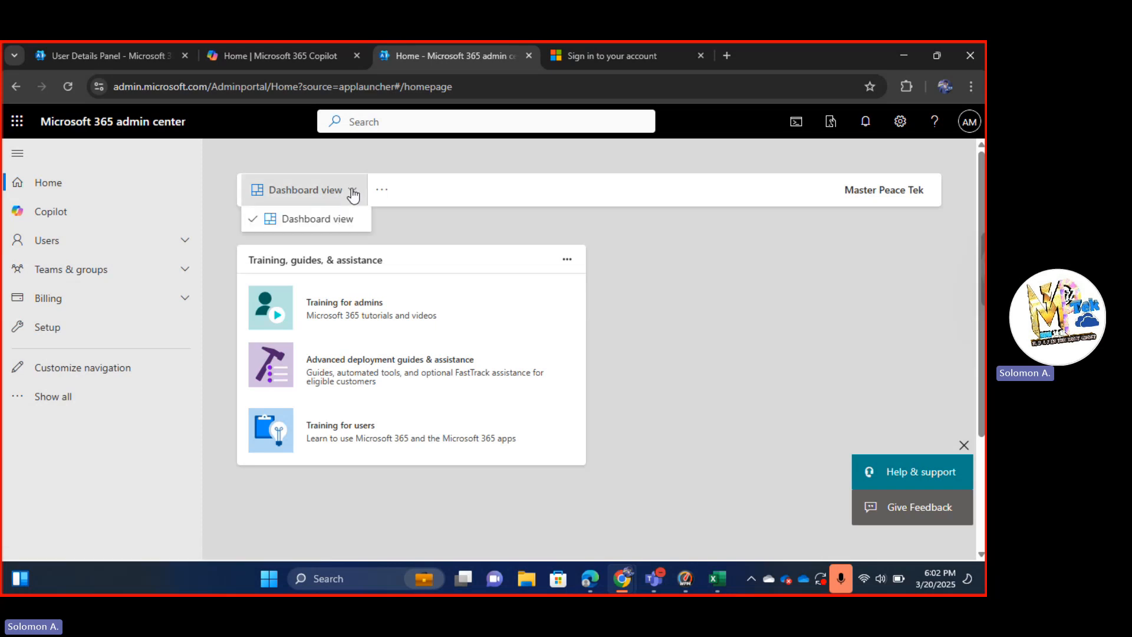
{"action": "left_click", "coordinate": [352, 191]}
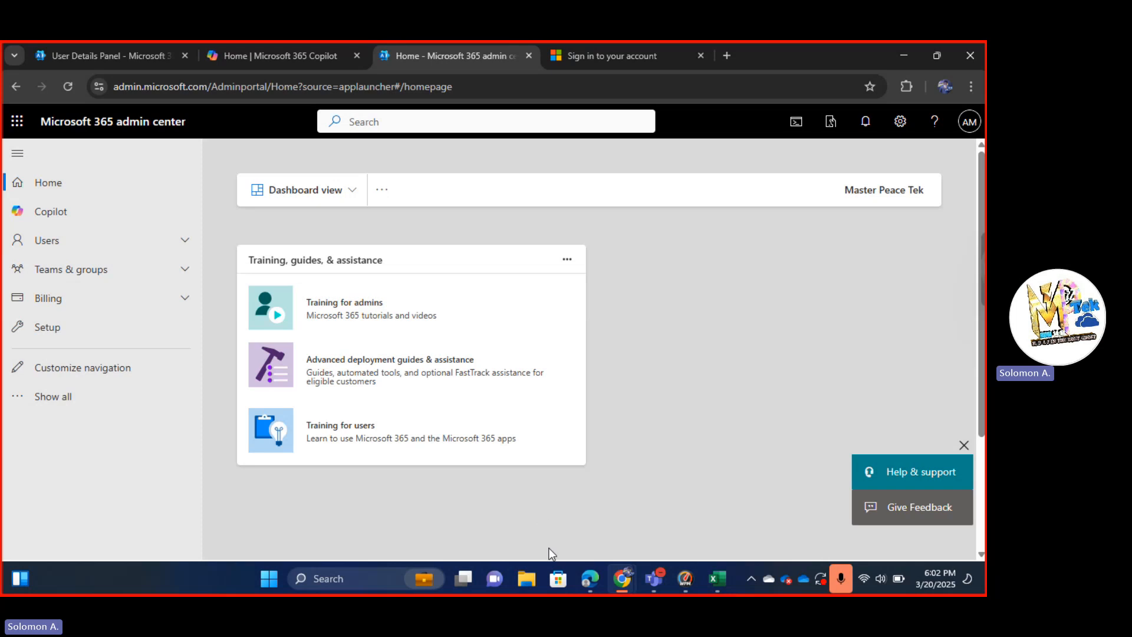
Step: Switch to Edge, check the view options on that account's admin center home page, and return to the admin center in Chrome
{"action": "left_click", "coordinate": [589, 577]}
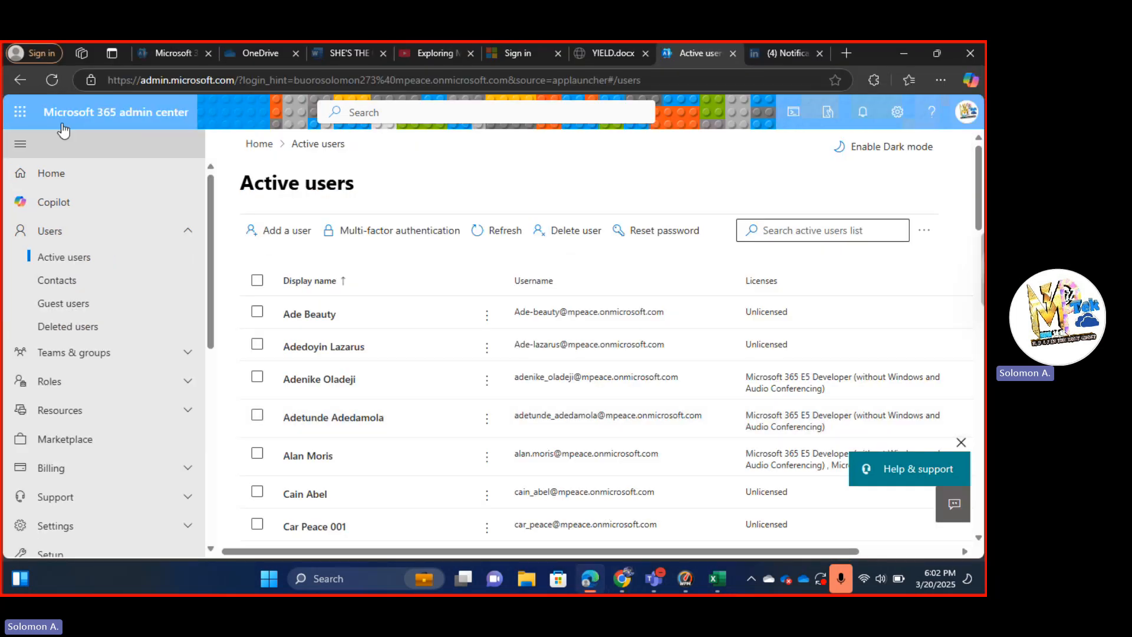
{"action": "left_click", "coordinate": [53, 174]}
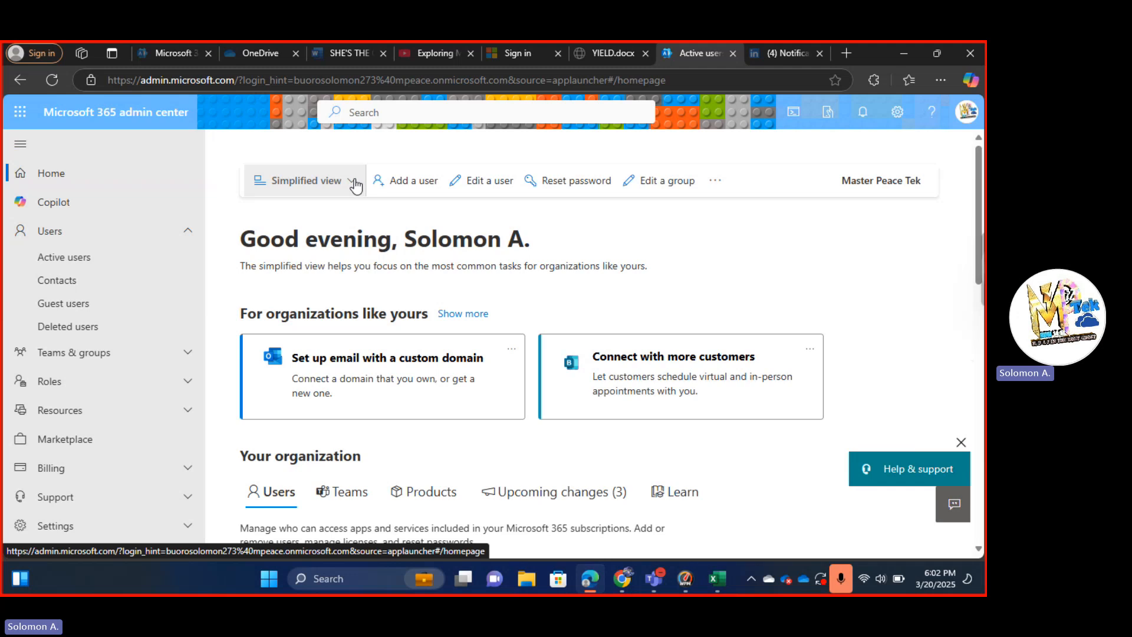
{"action": "left_click", "coordinate": [355, 184]}
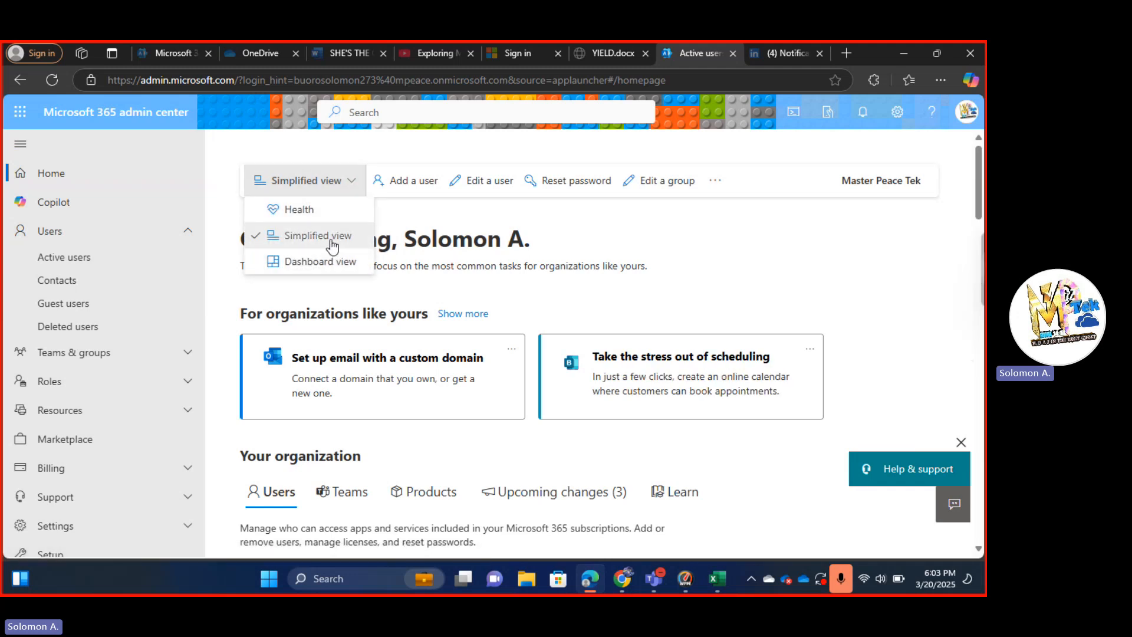
{"action": "left_click", "coordinate": [352, 183]}
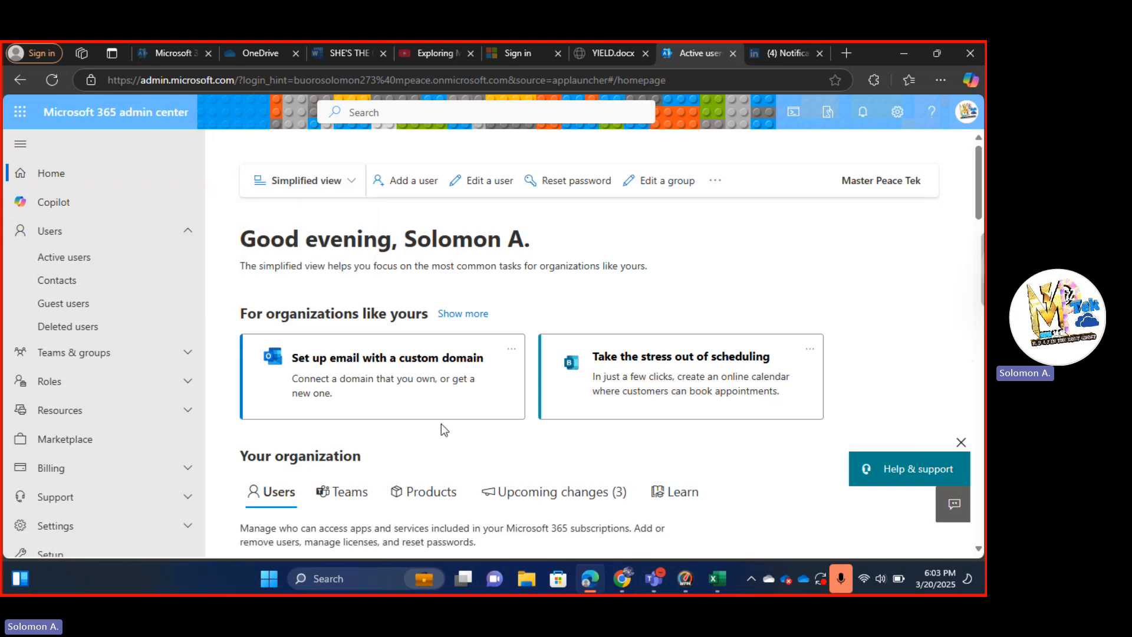
{"action": "left_click", "coordinate": [622, 578]}
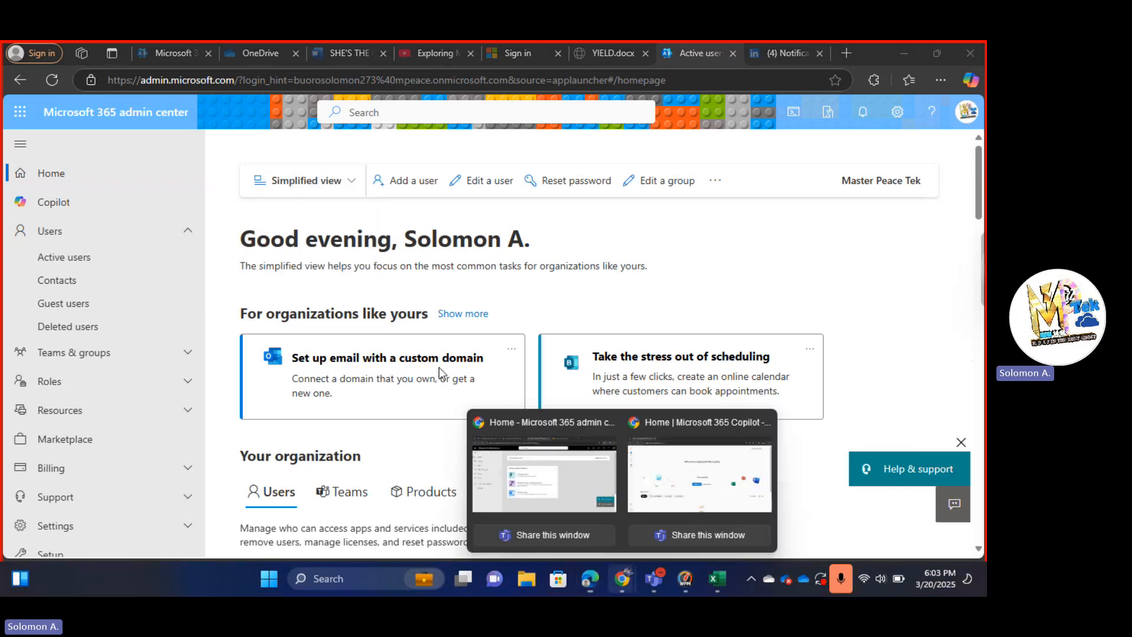
{"action": "mouse_move", "coordinate": [586, 482]}
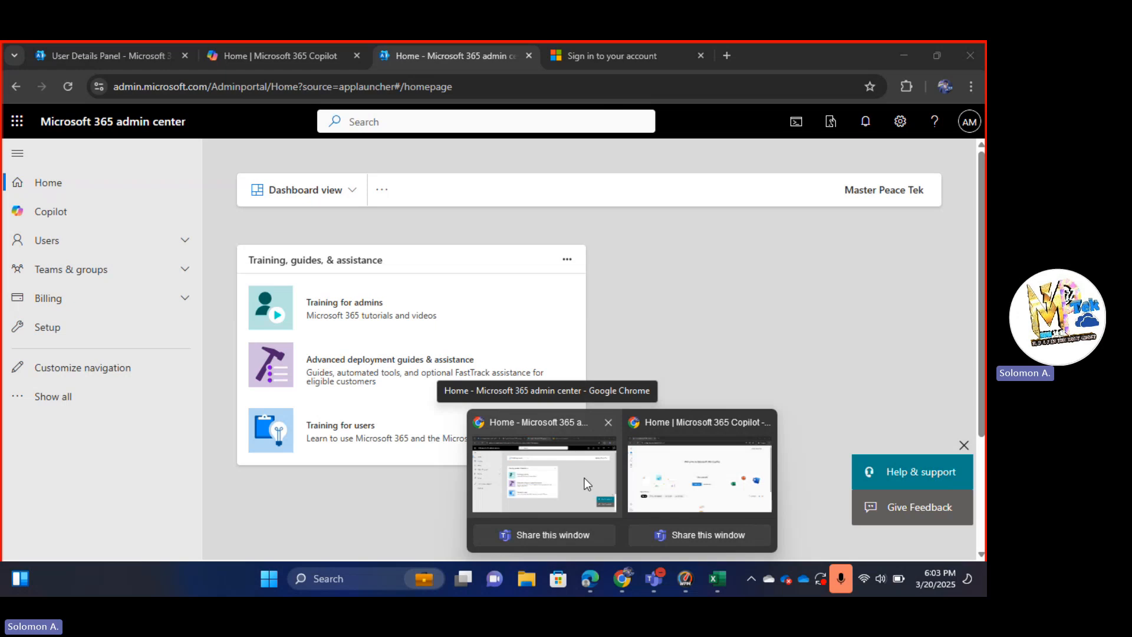
{"action": "left_click", "coordinate": [569, 477]}
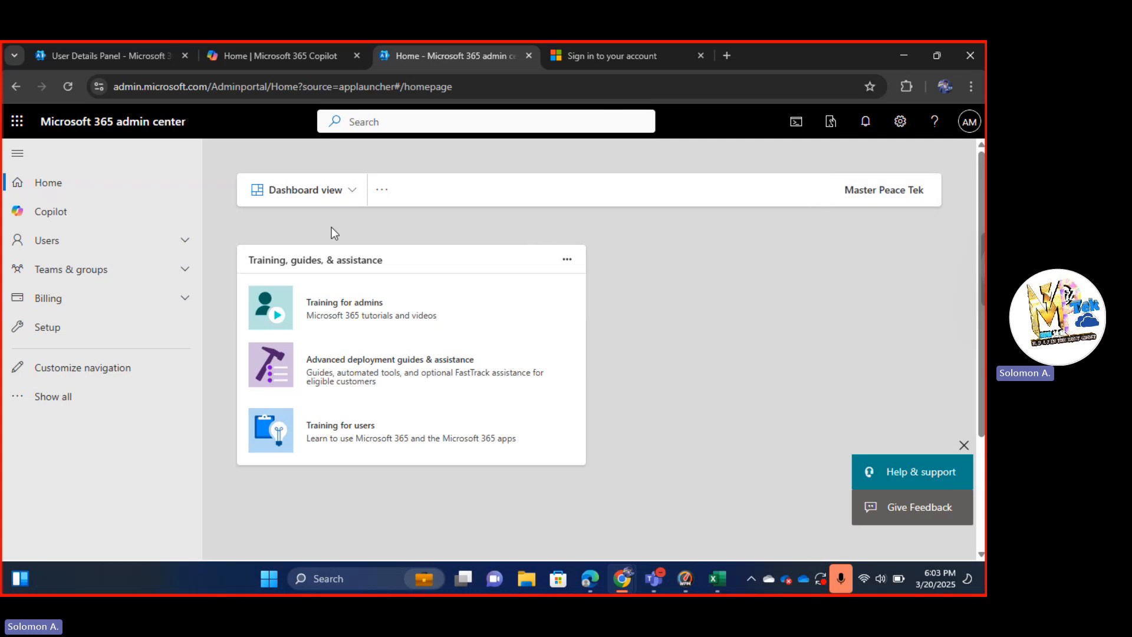
Step: Customize the dashboard by adding the Service health card to the admin center home page
{"action": "left_click", "coordinate": [382, 193]}
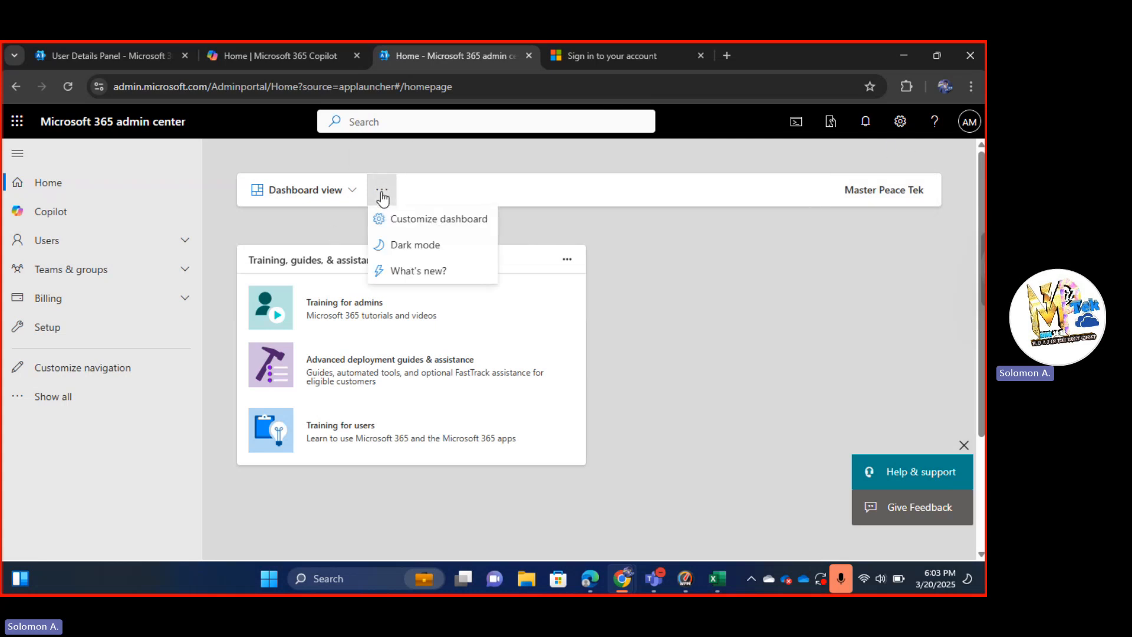
{"action": "left_click", "coordinate": [441, 224]}
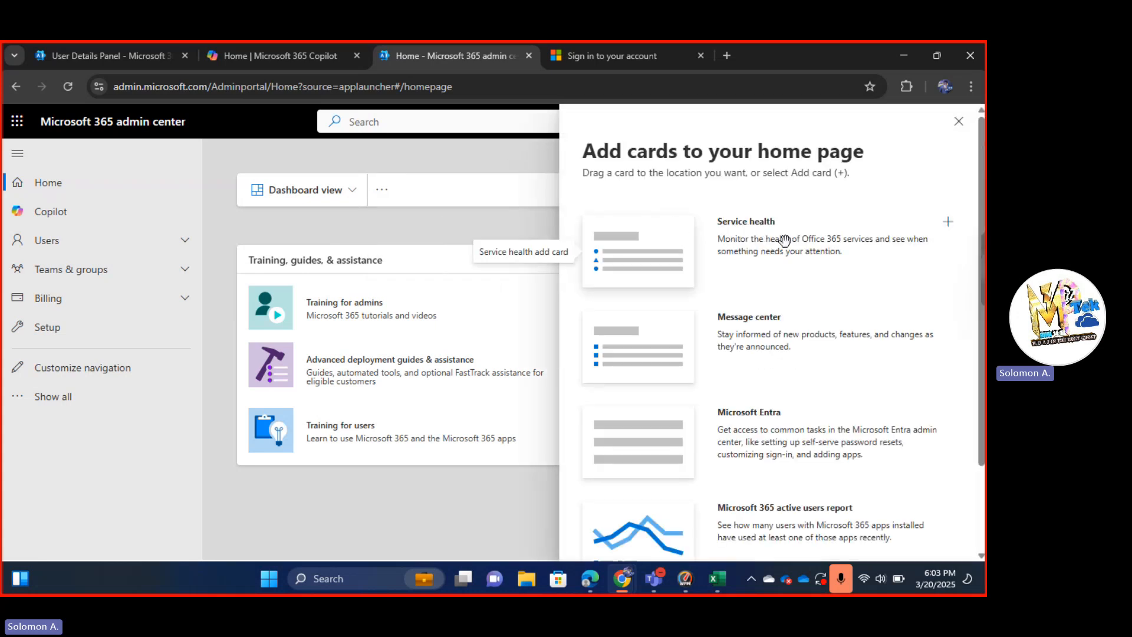
{"action": "mouse_move", "coordinate": [776, 243]}
{"action": "left_mouse_down"}
{"action": "mouse_move", "coordinate": [351, 245]}
{"action": "mouse_move", "coordinate": [245, 223]}
{"action": "mouse_move", "coordinate": [251, 236]}
{"action": "left_mouse_up"}
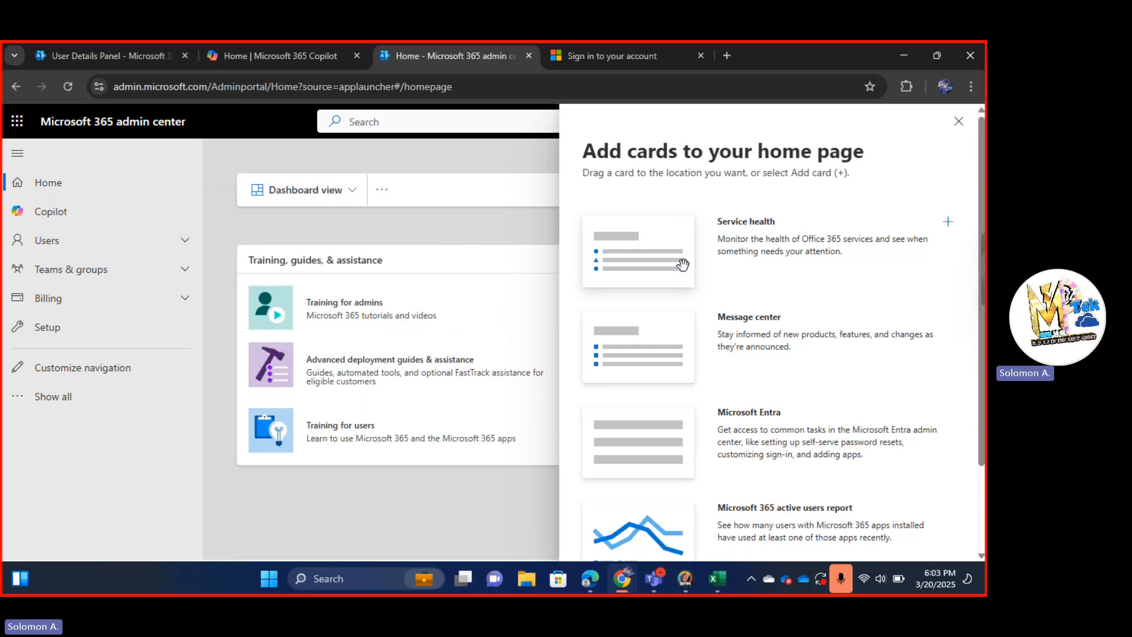
{"action": "left_click", "coordinate": [948, 224]}
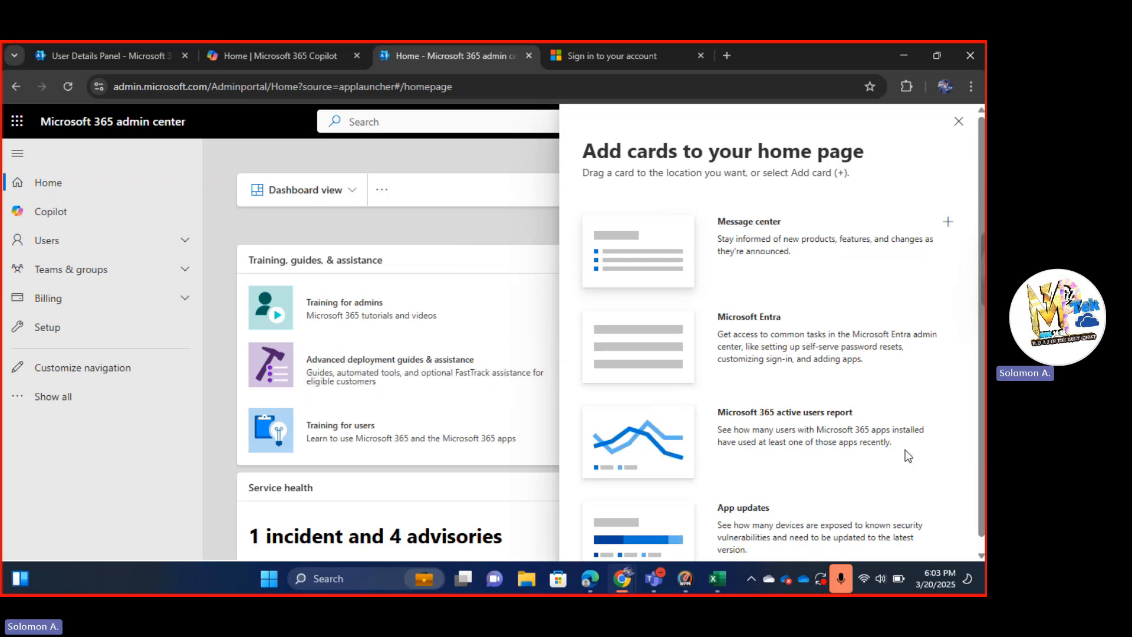
{"action": "scroll", "coordinate": [727, 362], "scroll_direction": "down", "scroll_amount": 1}
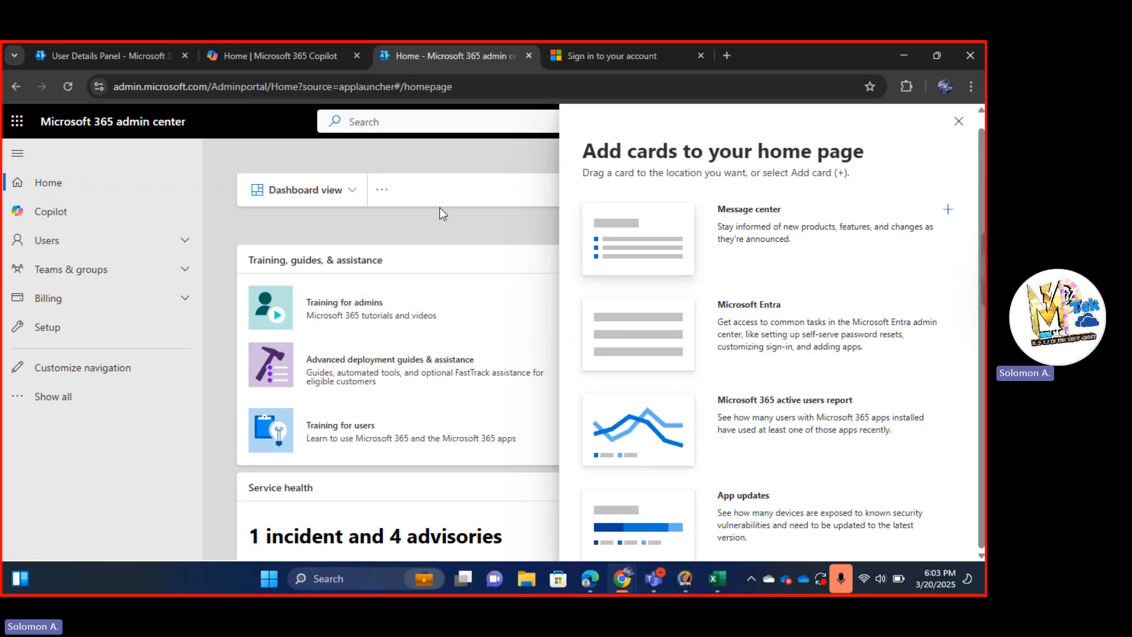
{"action": "left_click", "coordinate": [959, 121]}
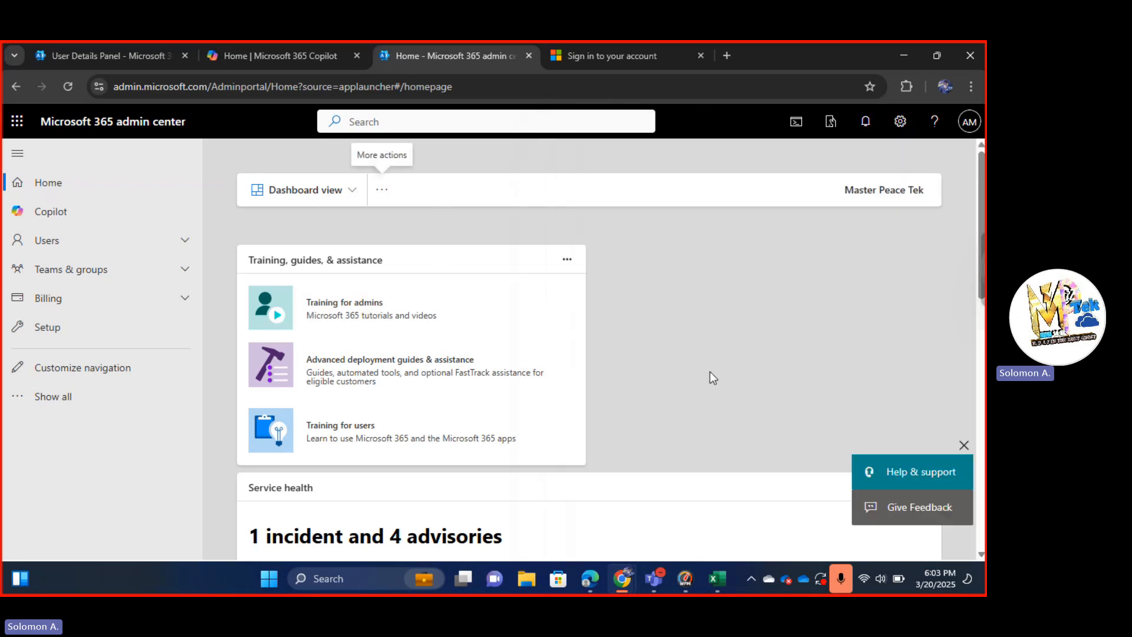
Step: Review the incidents and advisories in the Service health card on the dashboard
{"action": "scroll", "coordinate": [678, 370], "scroll_direction": "down", "scroll_amount": 5}
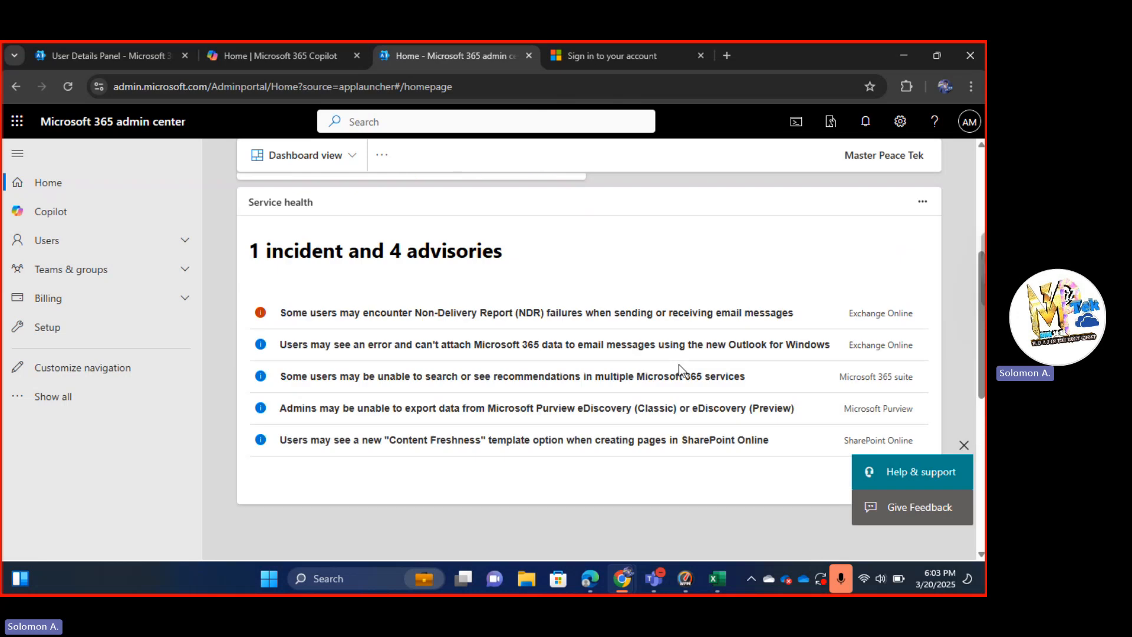
{"action": "scroll", "coordinate": [678, 370], "scroll_direction": "up", "scroll_amount": 4}
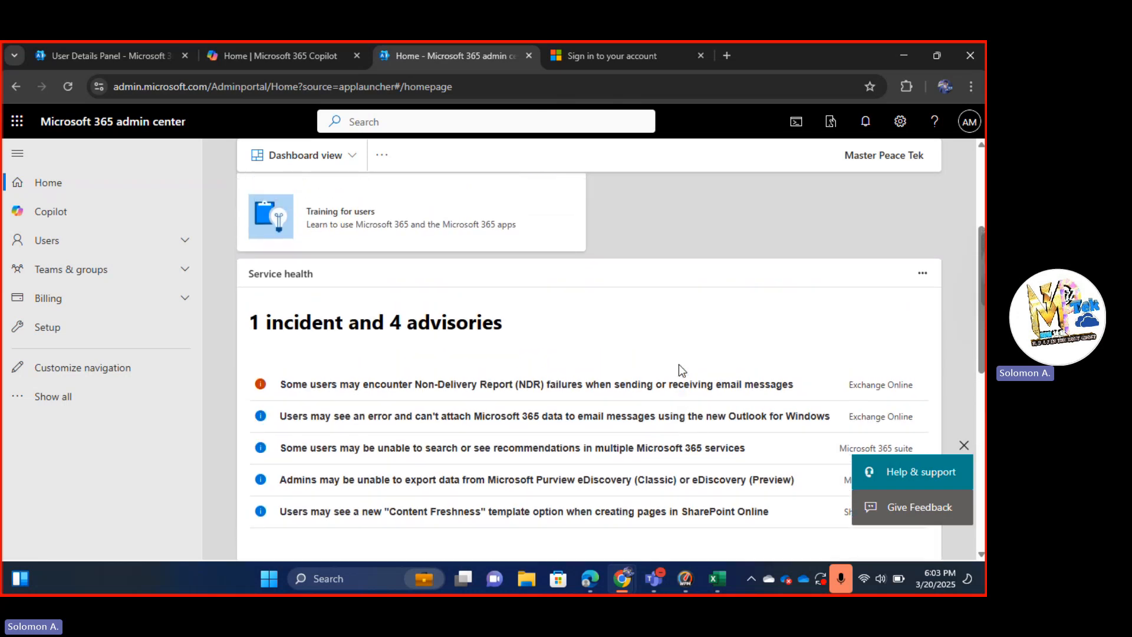
{"action": "scroll", "coordinate": [682, 370], "scroll_direction": "up", "scroll_amount": 1}
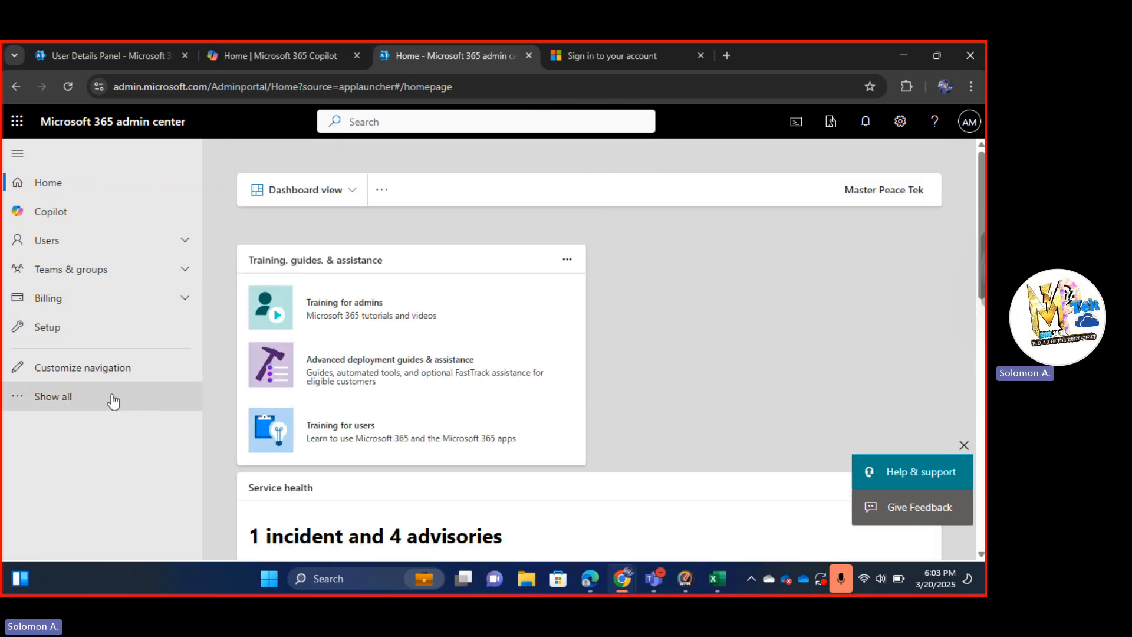
Step: Show all navigation items and examine the Roles, Resources and Settings sections and the Admin centers list
{"action": "left_click", "coordinate": [58, 403]}
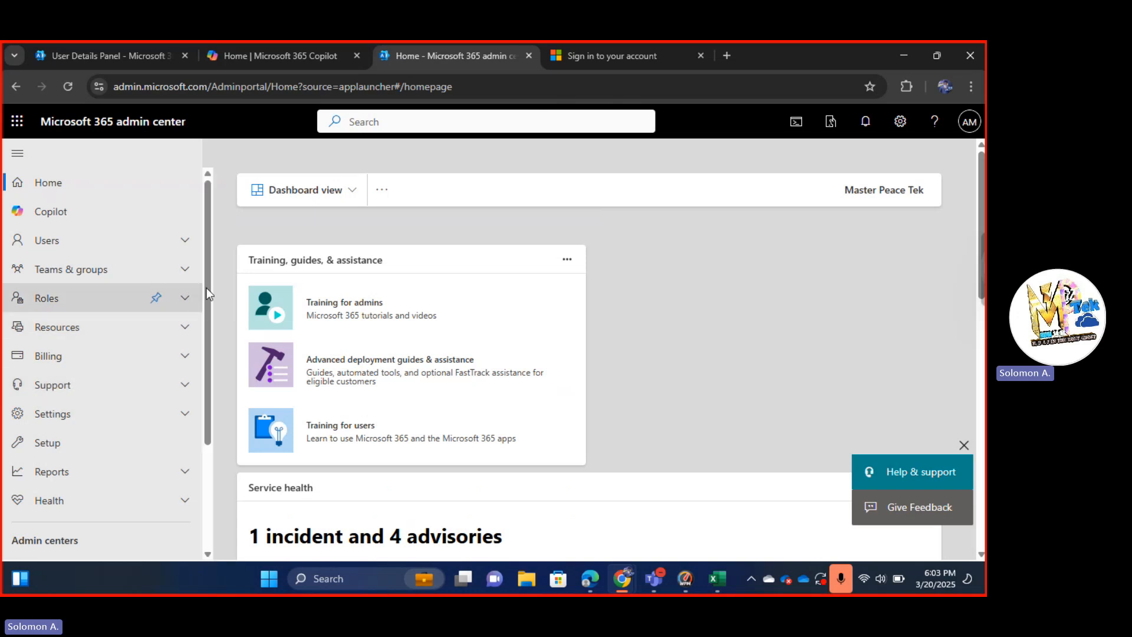
{"action": "left_click_drag", "start_coordinate": [208, 284], "coordinate": [208, 310]}
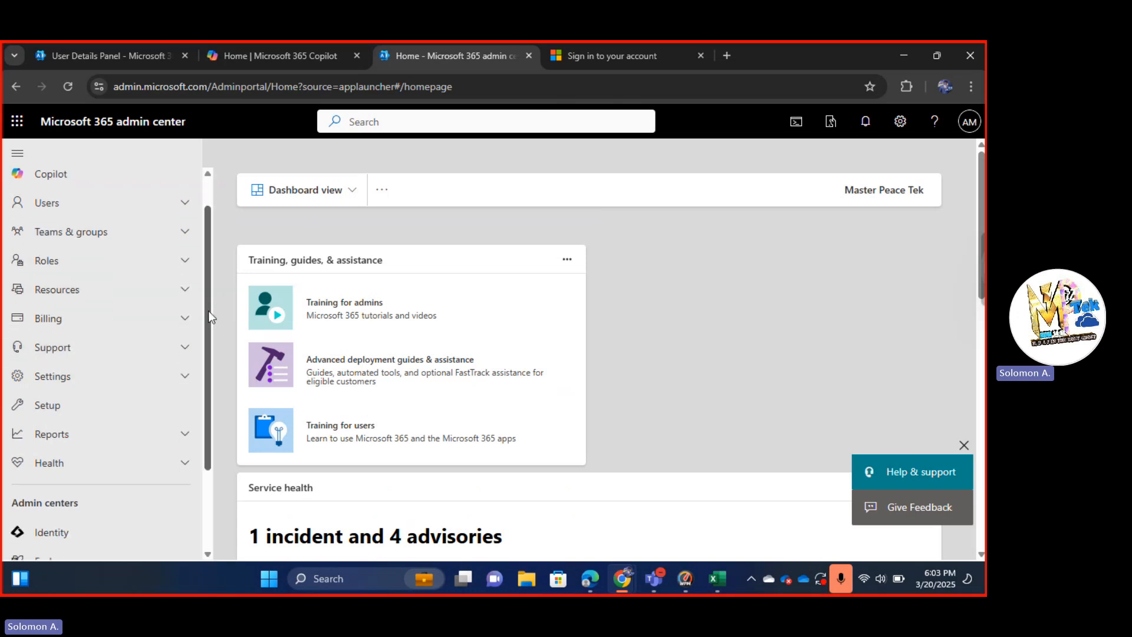
{"action": "left_click", "coordinate": [181, 261]}
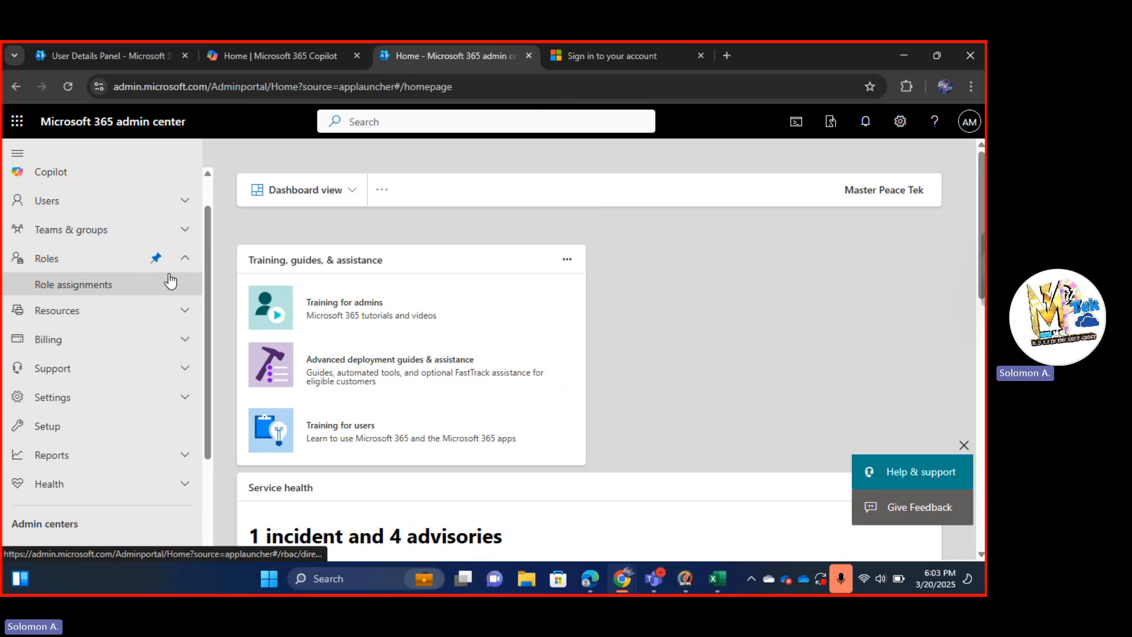
{"action": "left_click", "coordinate": [182, 259]}
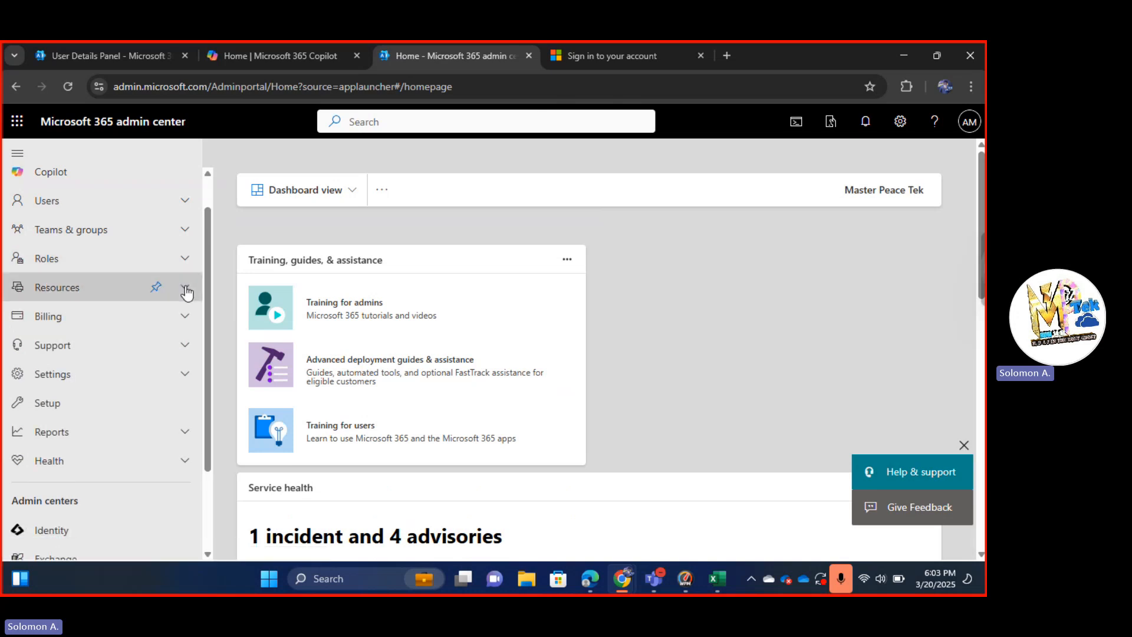
{"action": "left_click", "coordinate": [185, 290]}
{"action": "left_click", "coordinate": [187, 291]}
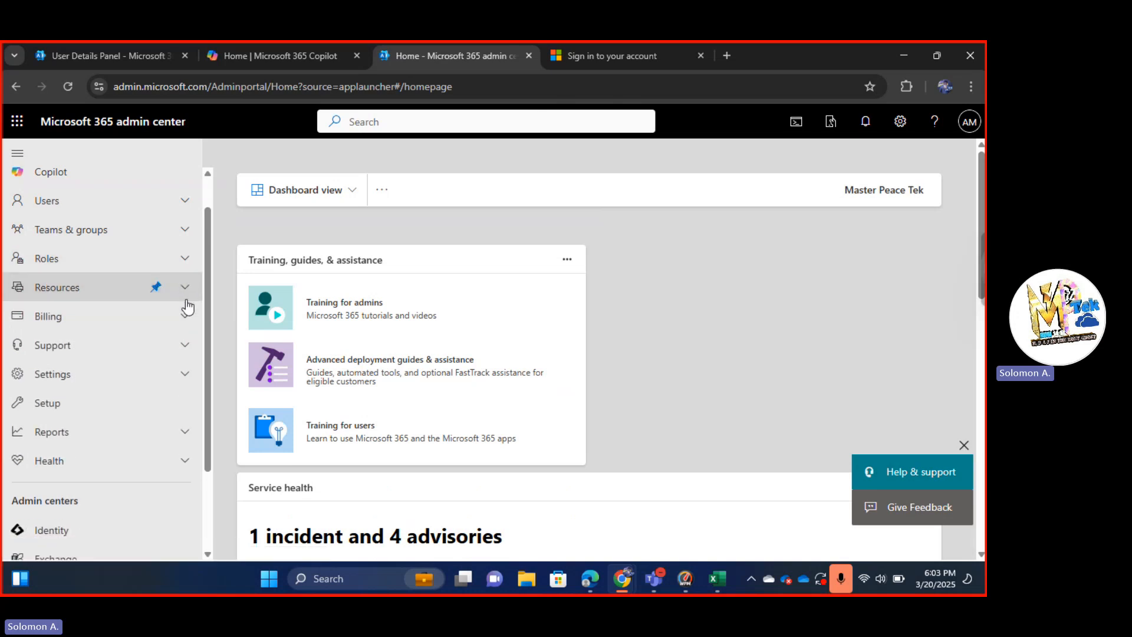
{"action": "left_click", "coordinate": [188, 377]}
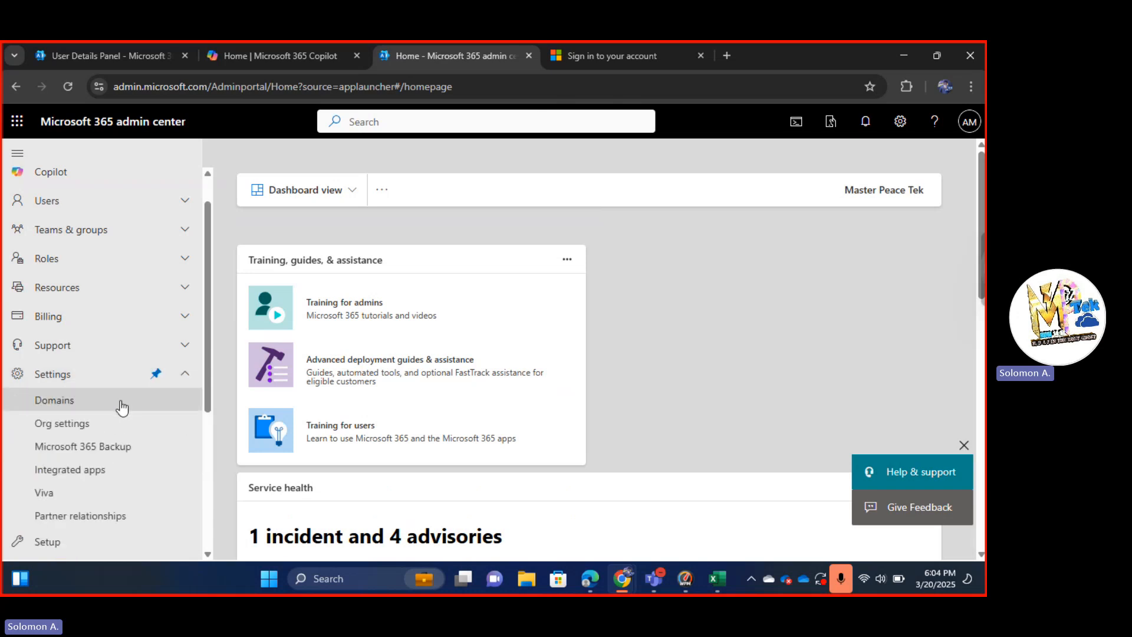
{"action": "left_click", "coordinate": [183, 376]}
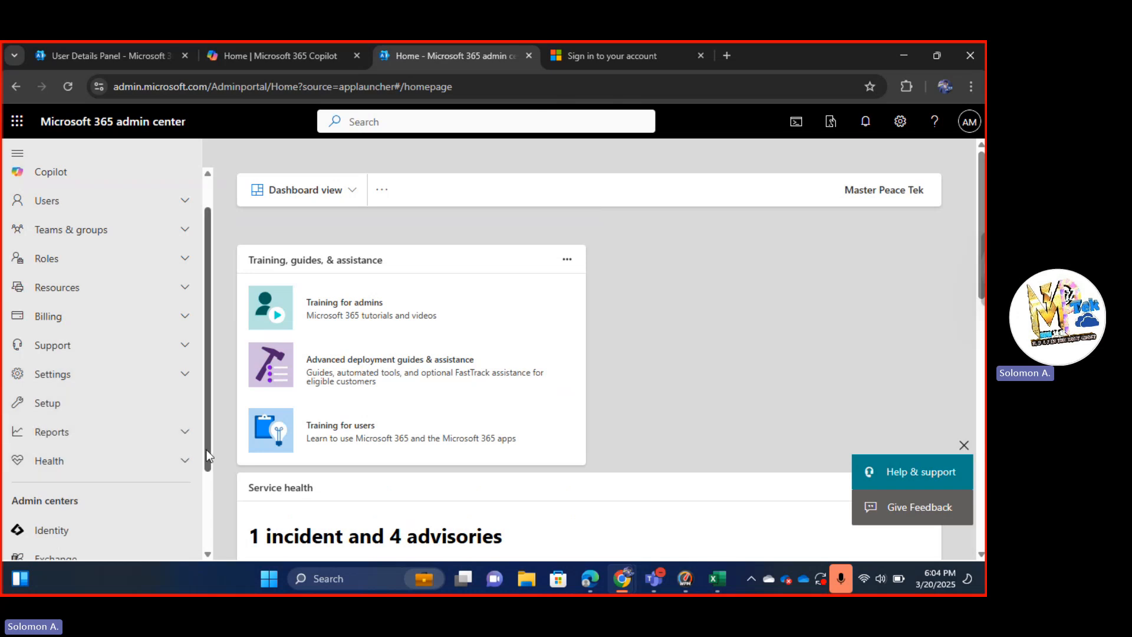
{"action": "left_click_drag", "start_coordinate": [208, 454], "coordinate": [214, 533]}
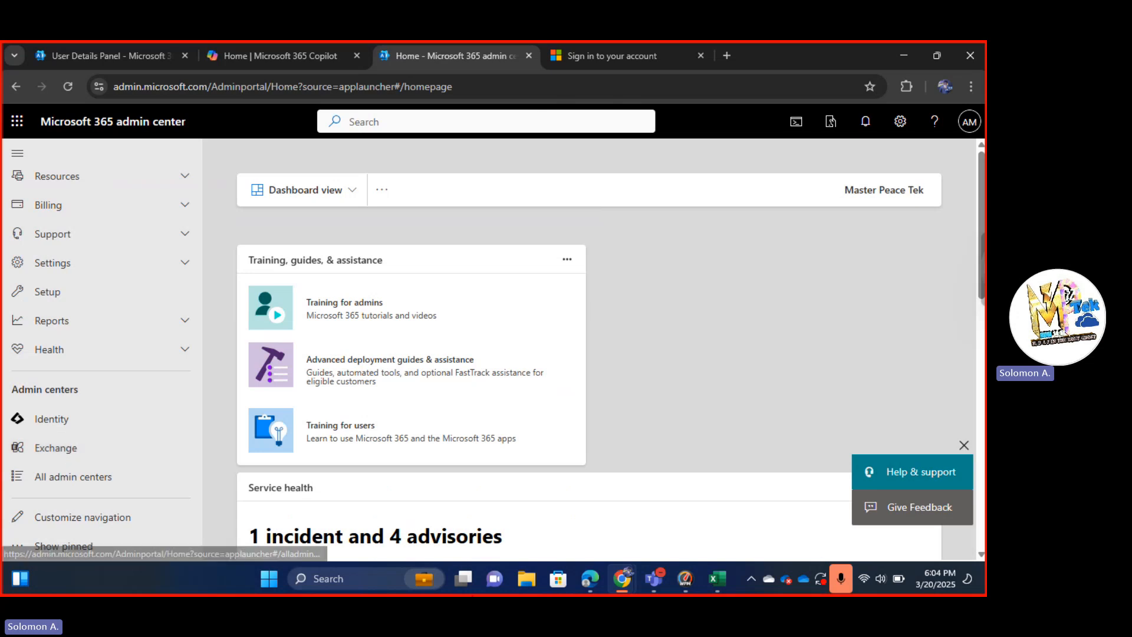
Step: Switch to Edge, examine that account's full Admin centers list, and return to the admin center in Chrome
{"action": "left_click", "coordinate": [592, 580]}
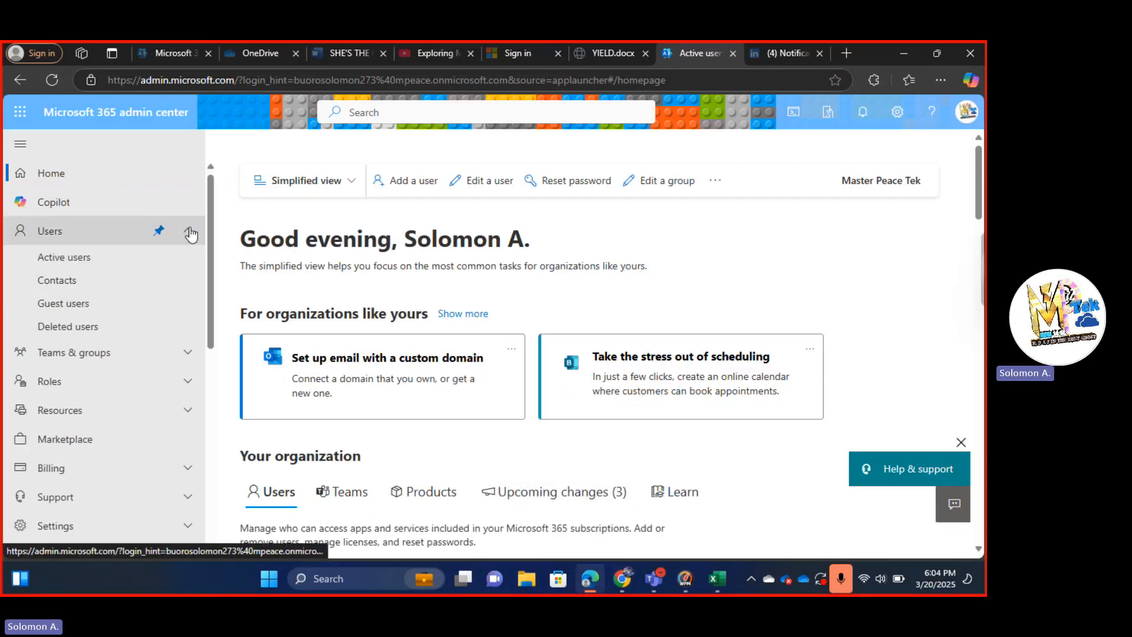
{"action": "left_click", "coordinate": [188, 232]}
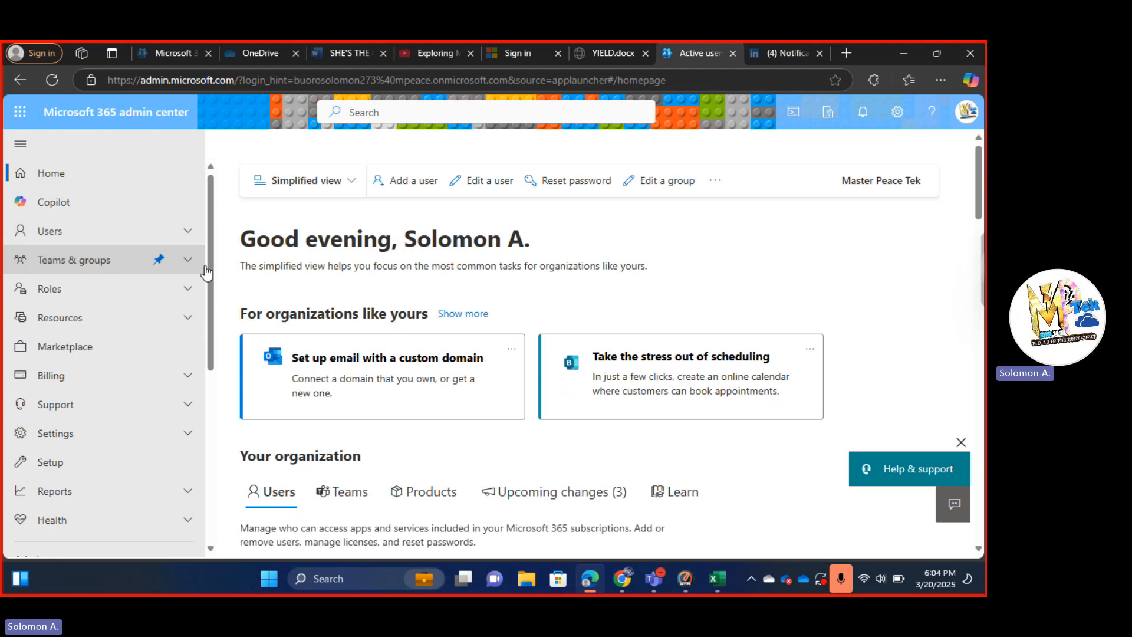
{"action": "left_click_drag", "start_coordinate": [210, 270], "coordinate": [226, 434]}
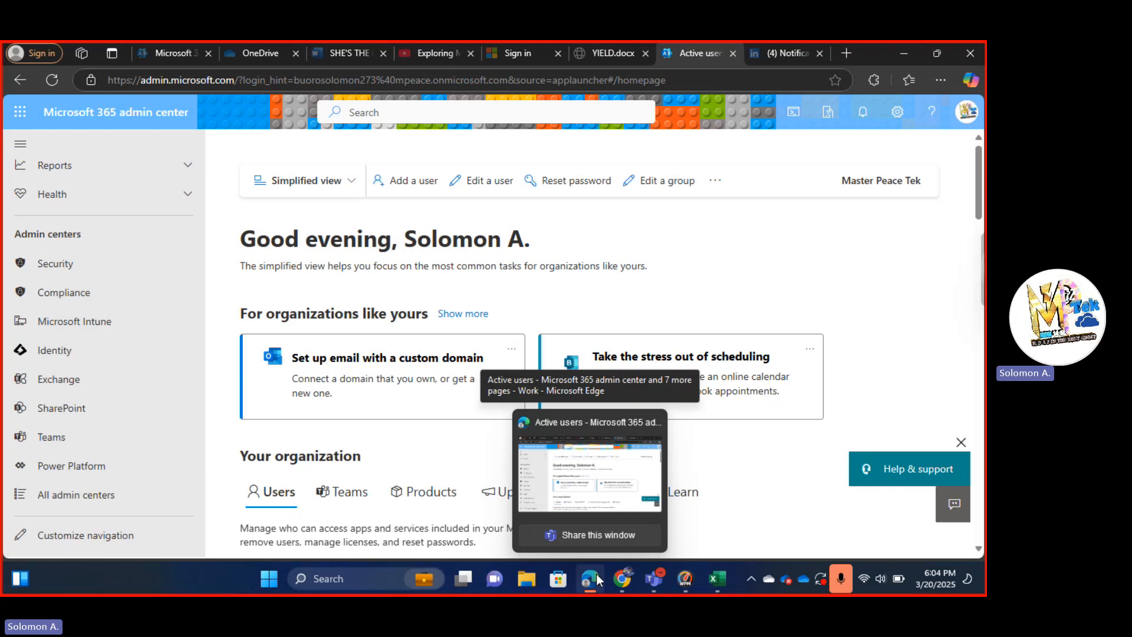
{"action": "mouse_move", "coordinate": [627, 581]}
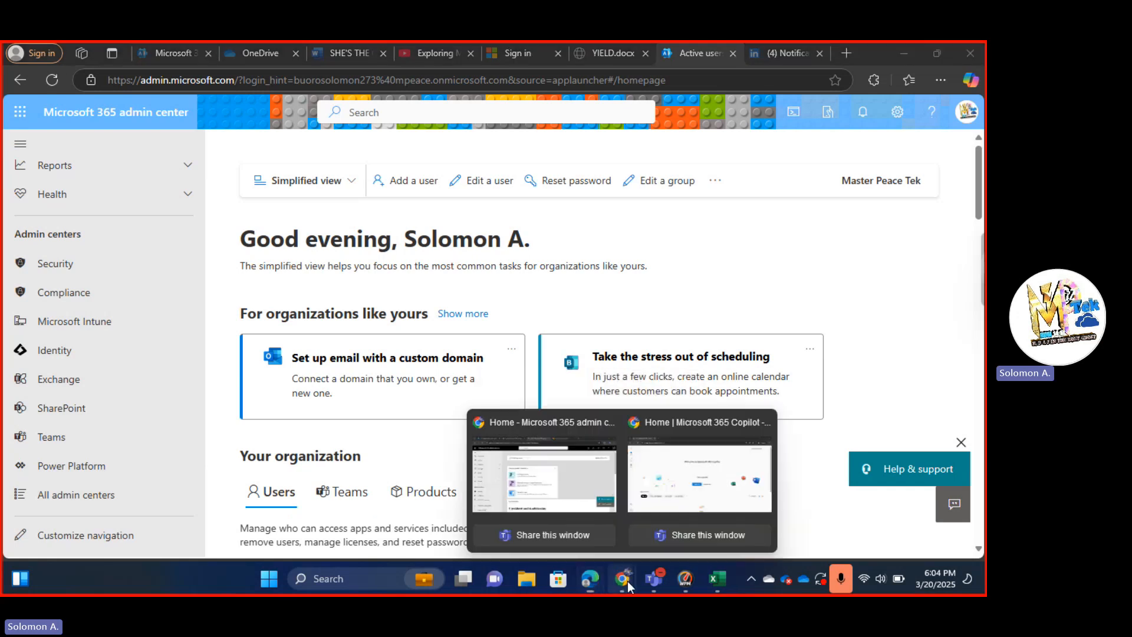
{"action": "left_click", "coordinate": [536, 477]}
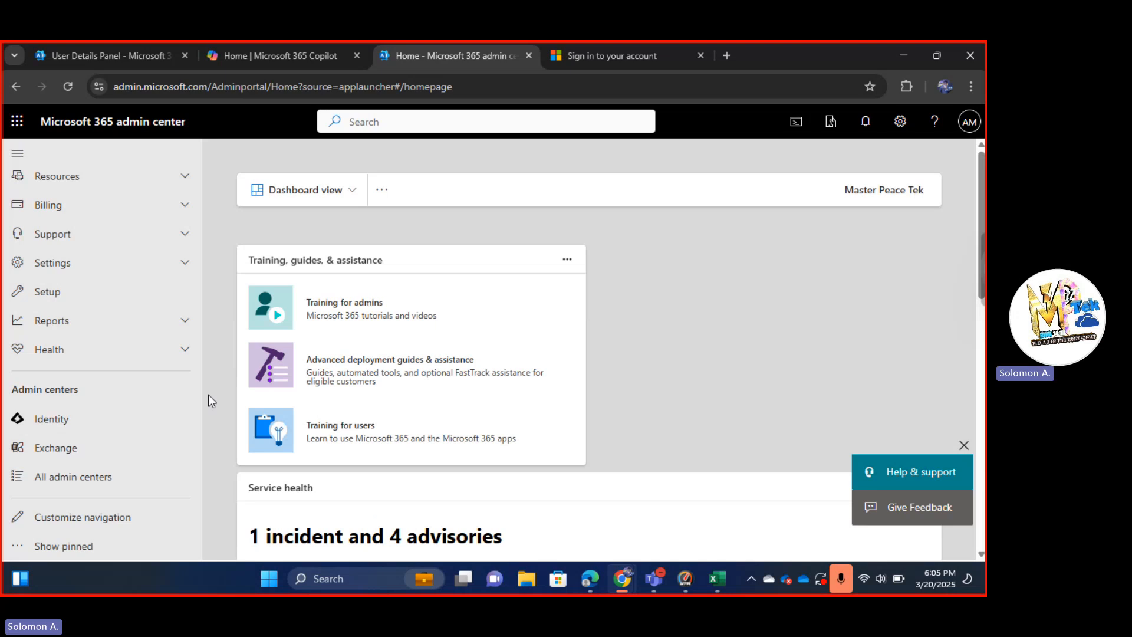
Step: Open the full list of admin centers for this account and check its available Microsoft 365 apps
{"action": "left_click", "coordinate": [37, 482]}
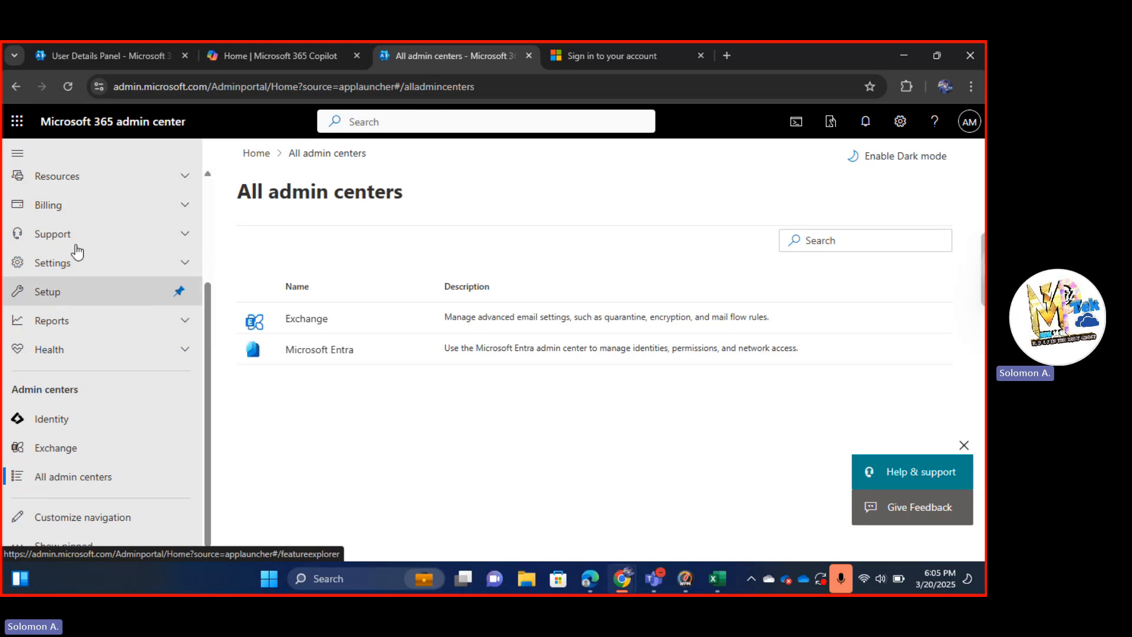
{"action": "left_click", "coordinate": [17, 125]}
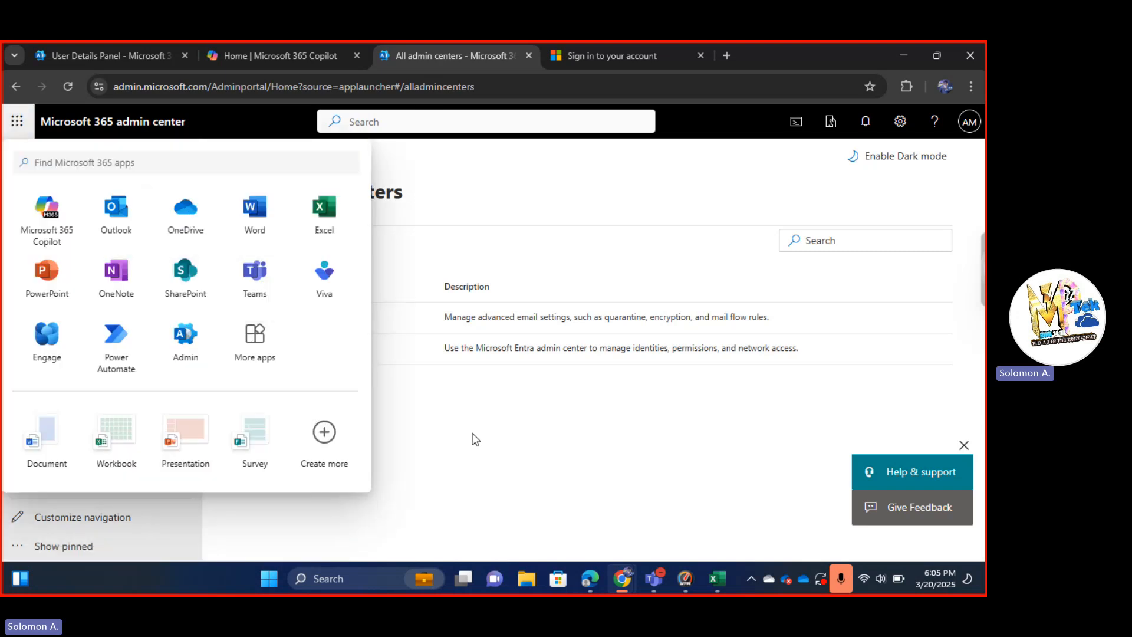
{"action": "left_click", "coordinate": [540, 455]}
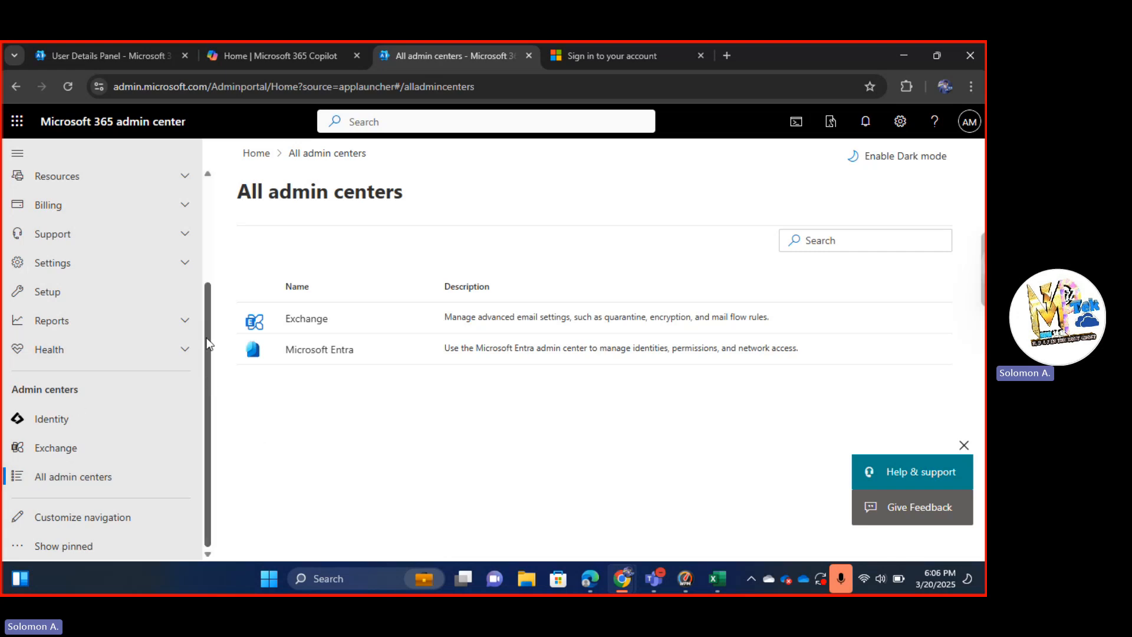
Step: Open the Copilot page from the admin center navigation
{"action": "left_click_drag", "start_coordinate": [210, 366], "coordinate": [211, 218]}
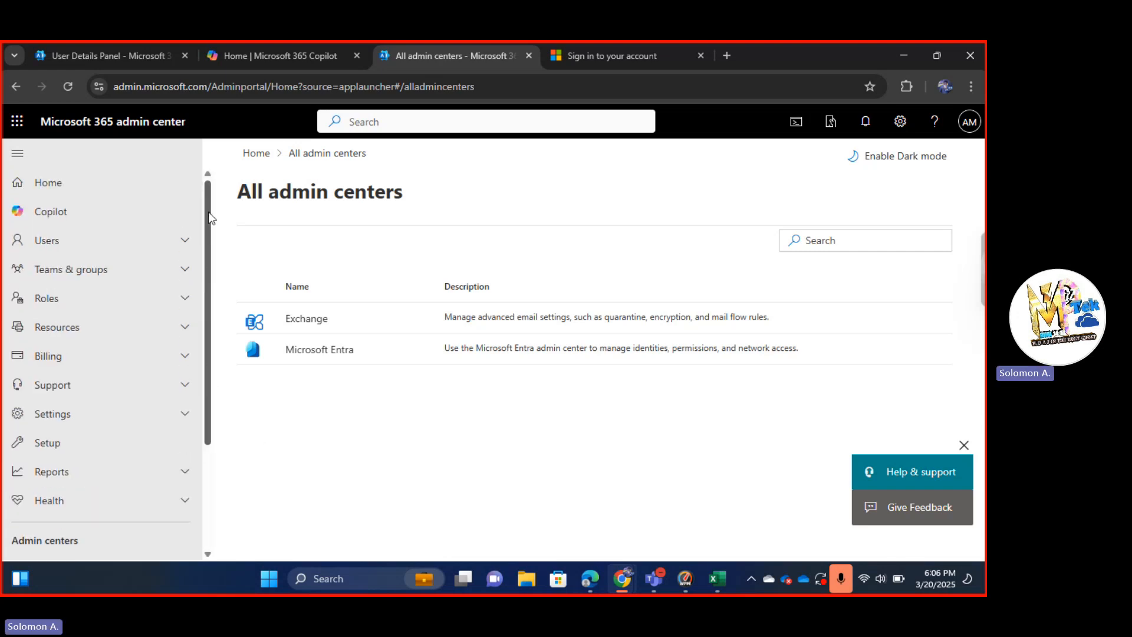
{"action": "left_click", "coordinate": [61, 190]}
{"action": "left_click", "coordinate": [66, 221]}
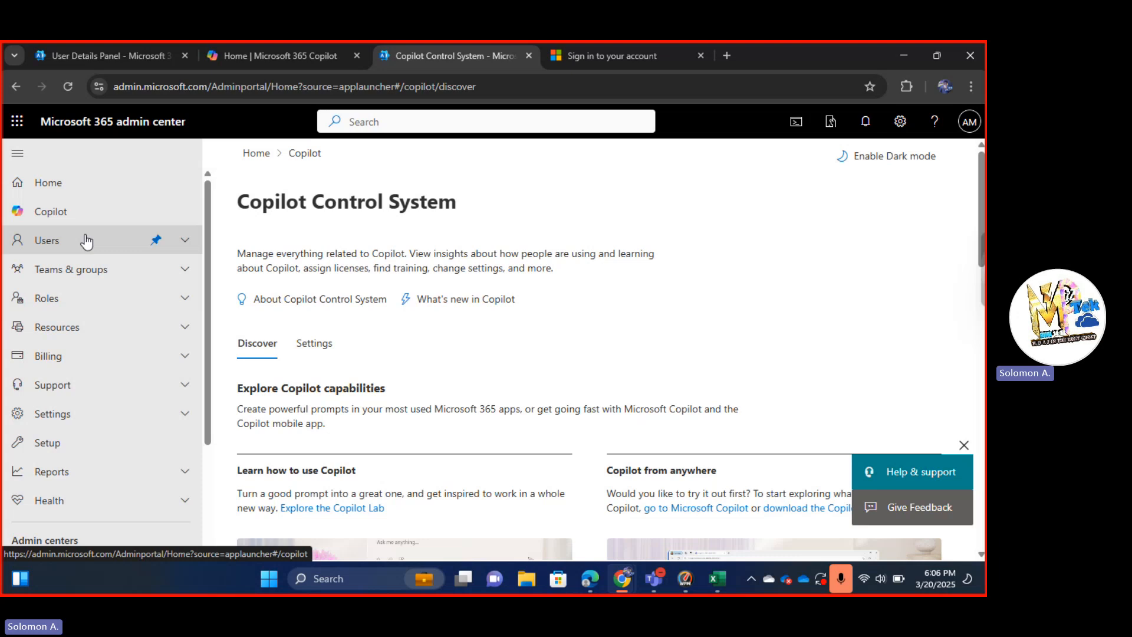
Step: Expand the Users section and open the Active users list
{"action": "left_click", "coordinate": [185, 242]}
{"action": "left_click", "coordinate": [185, 241]}
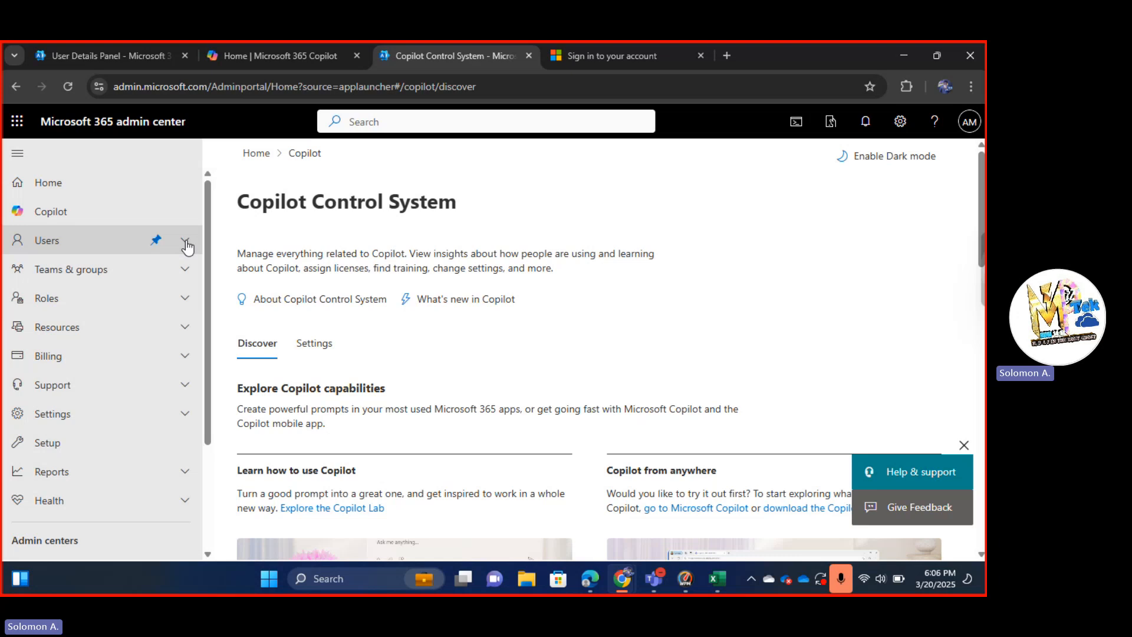
{"action": "left_click", "coordinate": [186, 244]}
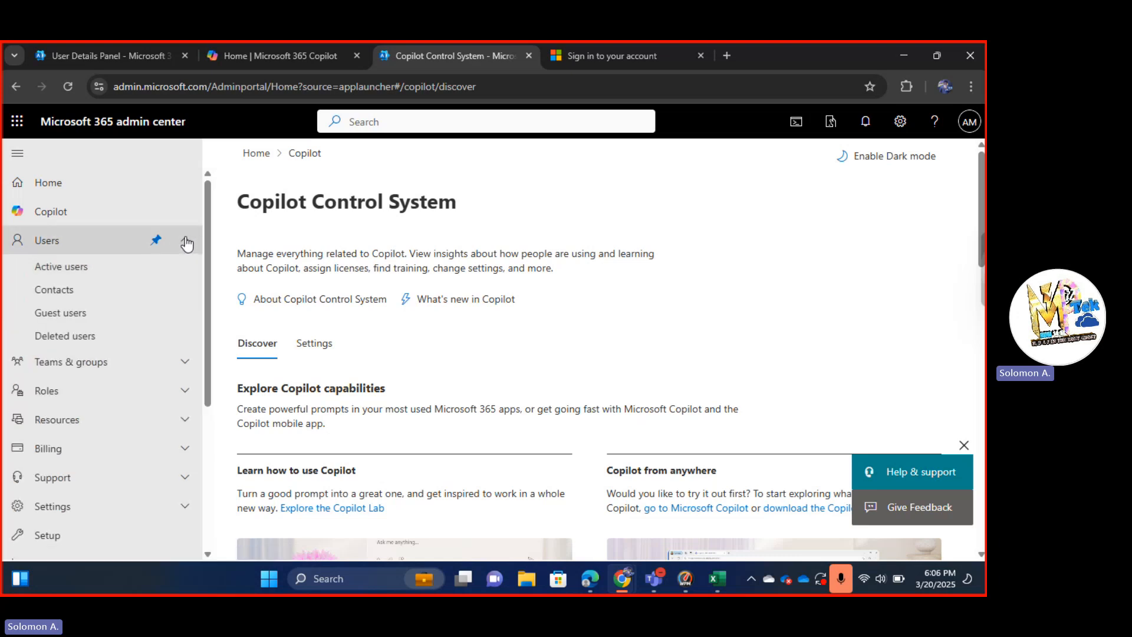
{"action": "left_click", "coordinate": [180, 267]}
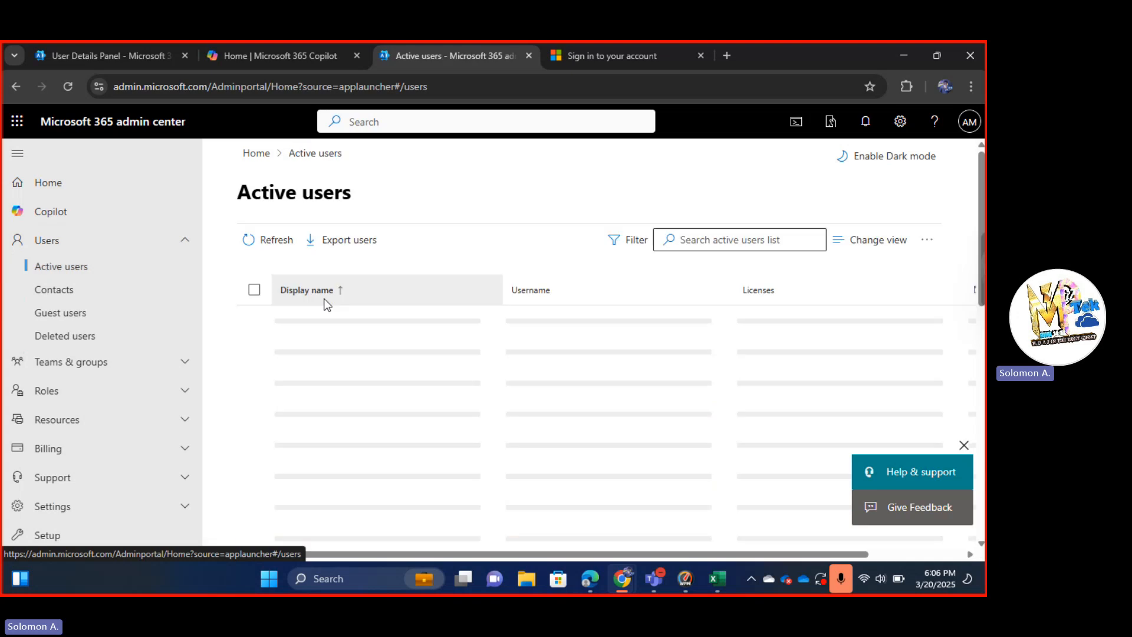
Step: Switch to Edge and examine that account's admin center navigation and the items in its Users section
{"action": "mouse_move", "coordinate": [623, 584]}
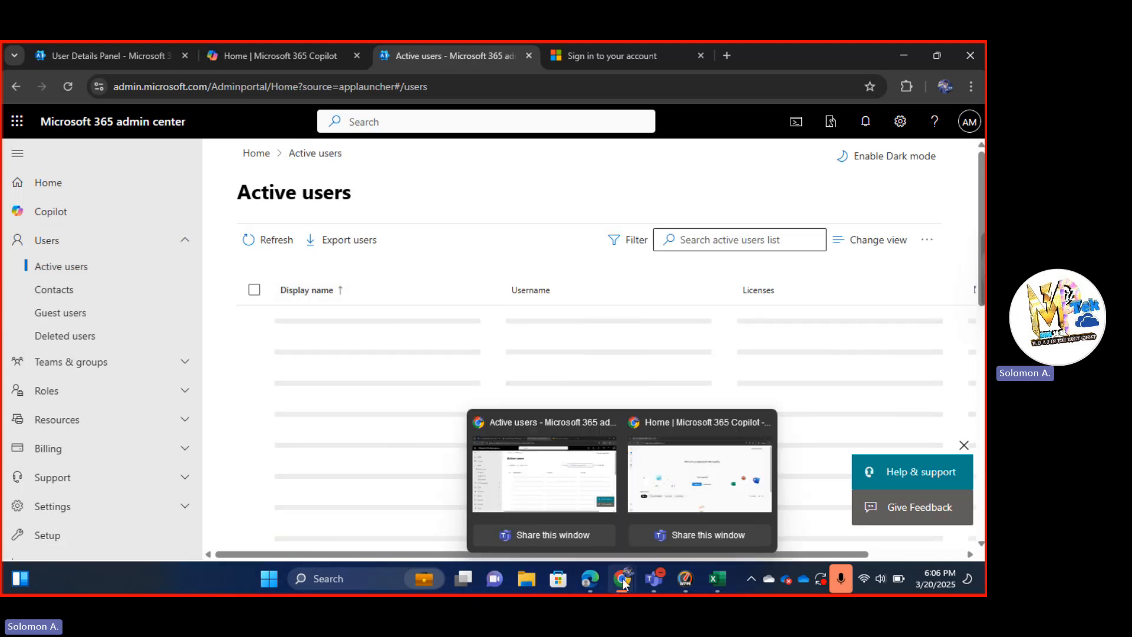
{"action": "left_click", "coordinate": [588, 577]}
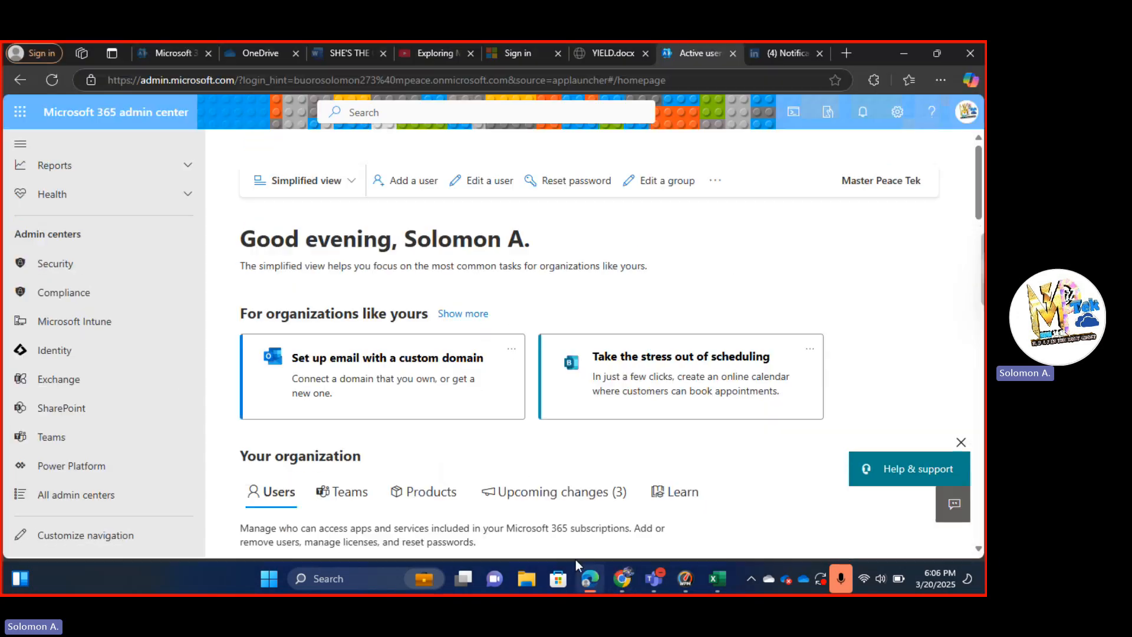
{"action": "scroll", "coordinate": [140, 239], "scroll_direction": "up", "scroll_amount": 5}
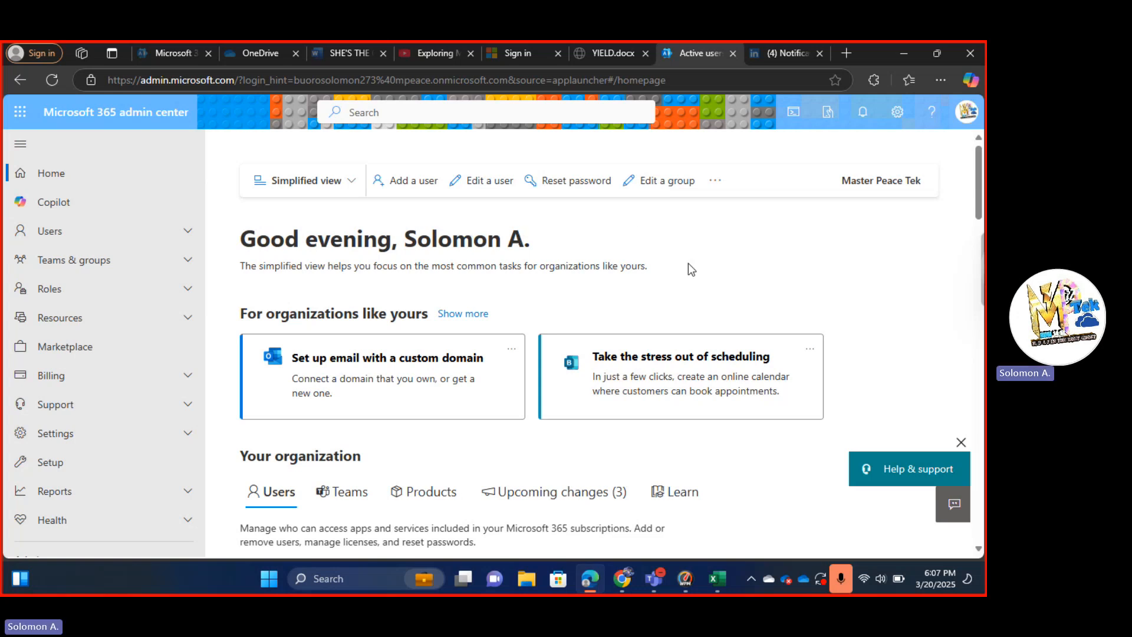
{"action": "scroll", "coordinate": [647, 263], "scroll_direction": "down", "scroll_amount": 3}
{"action": "scroll", "coordinate": [647, 263], "scroll_direction": "up", "scroll_amount": 3}
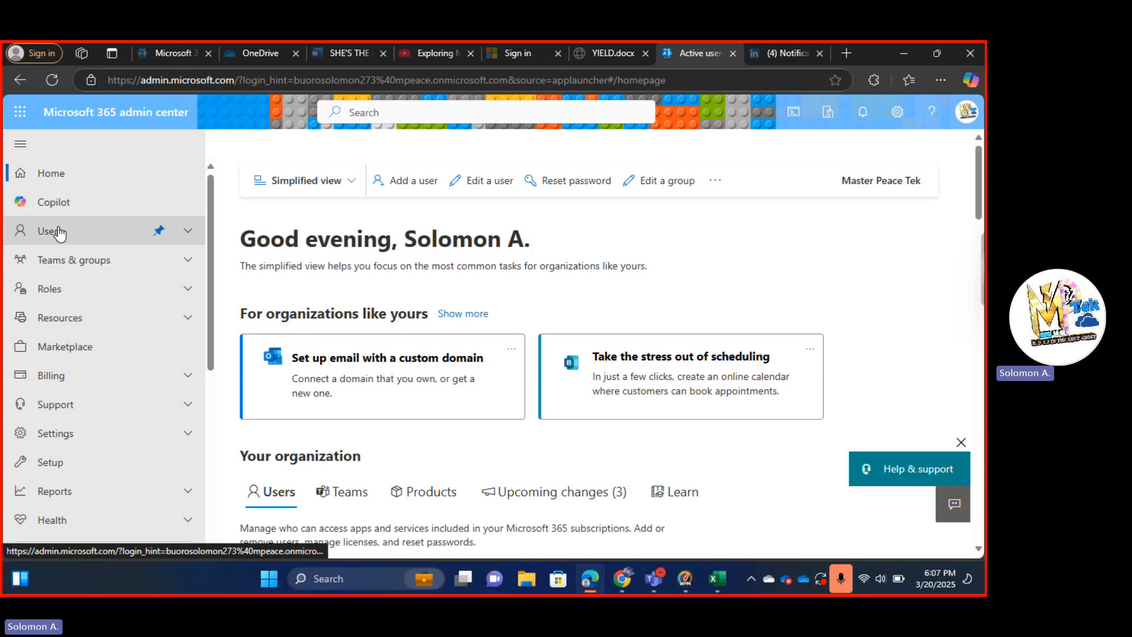
{"action": "left_click", "coordinate": [87, 238]}
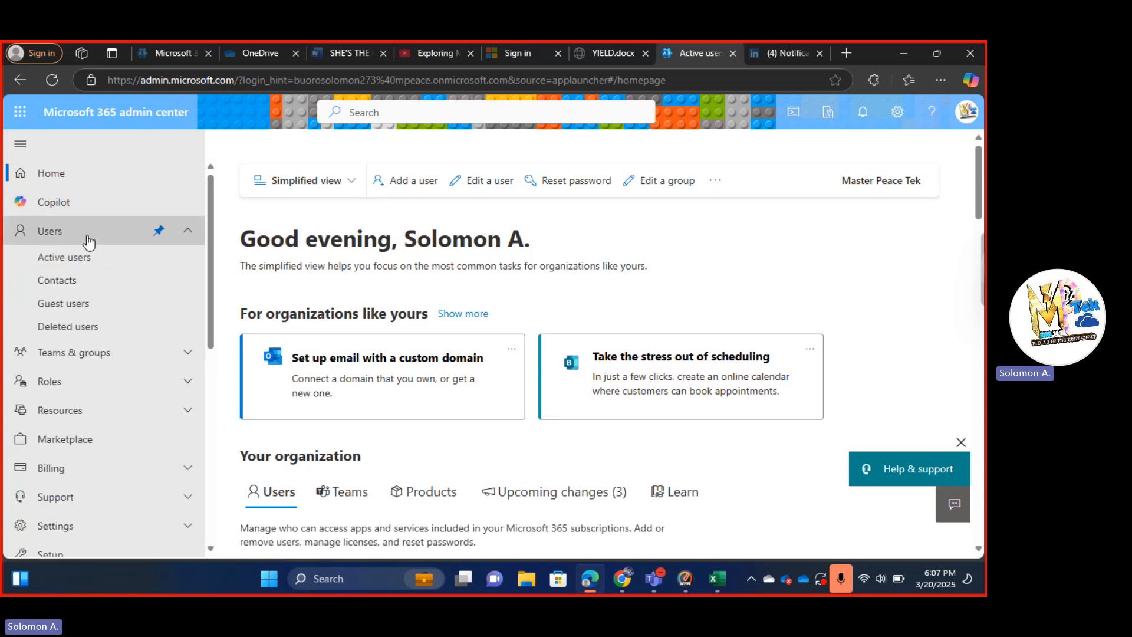
{"action": "left_click", "coordinate": [116, 239]}
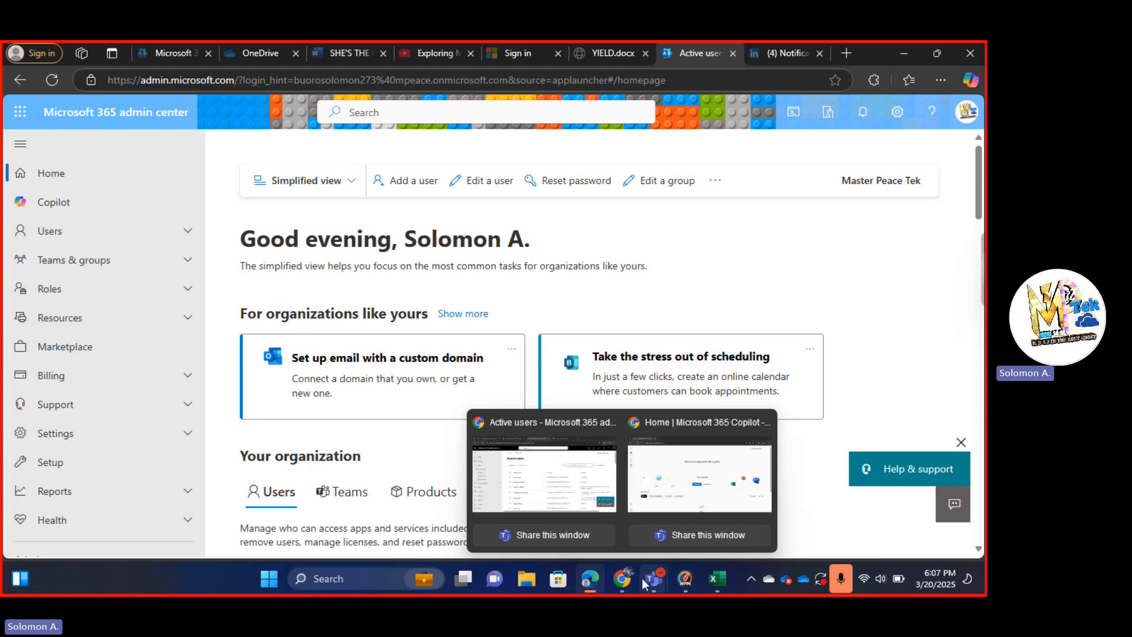
Step: Switch to the Teams meeting window and stop the meeting recording
{"action": "mouse_move", "coordinate": [651, 577]}
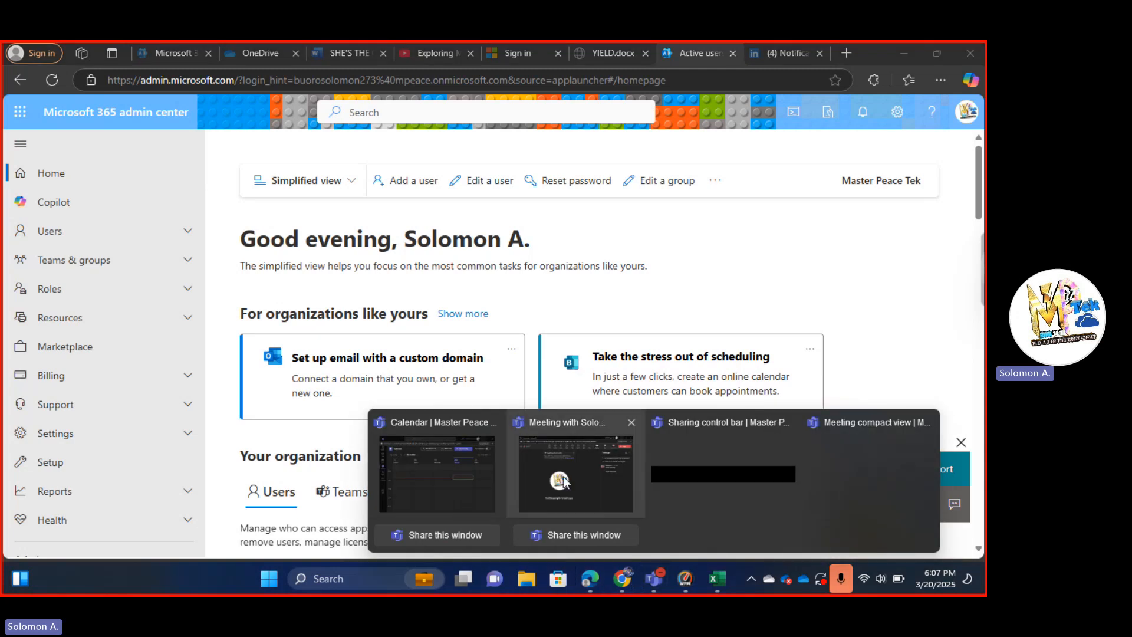
{"action": "left_click", "coordinate": [563, 482]}
{"action": "left_click", "coordinate": [591, 121]}
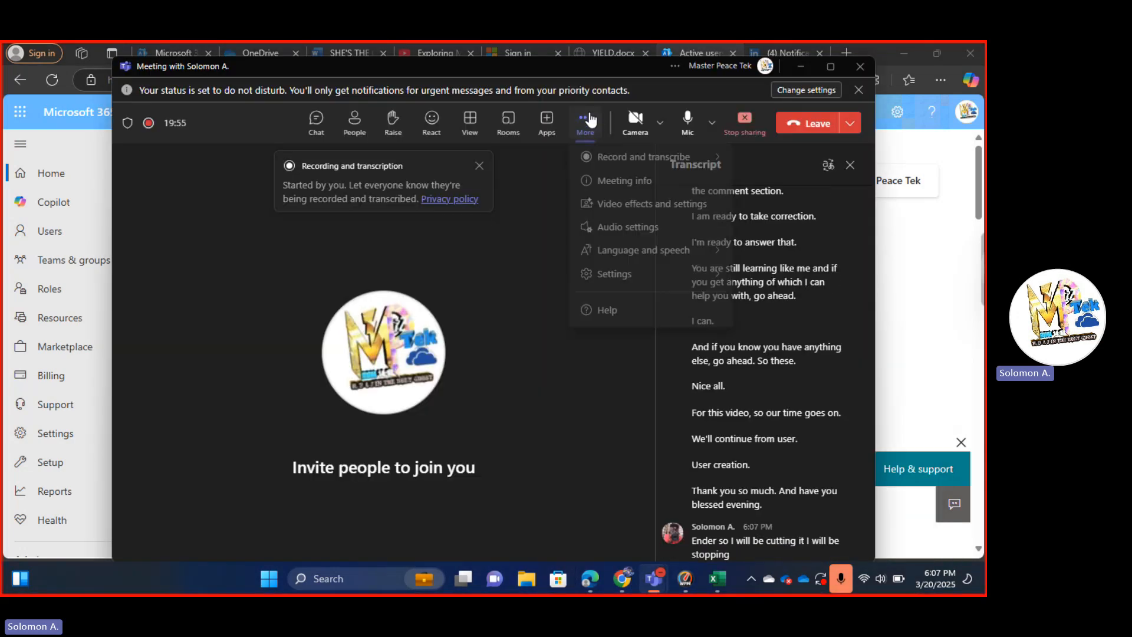
{"action": "mouse_move", "coordinate": [581, 161]}
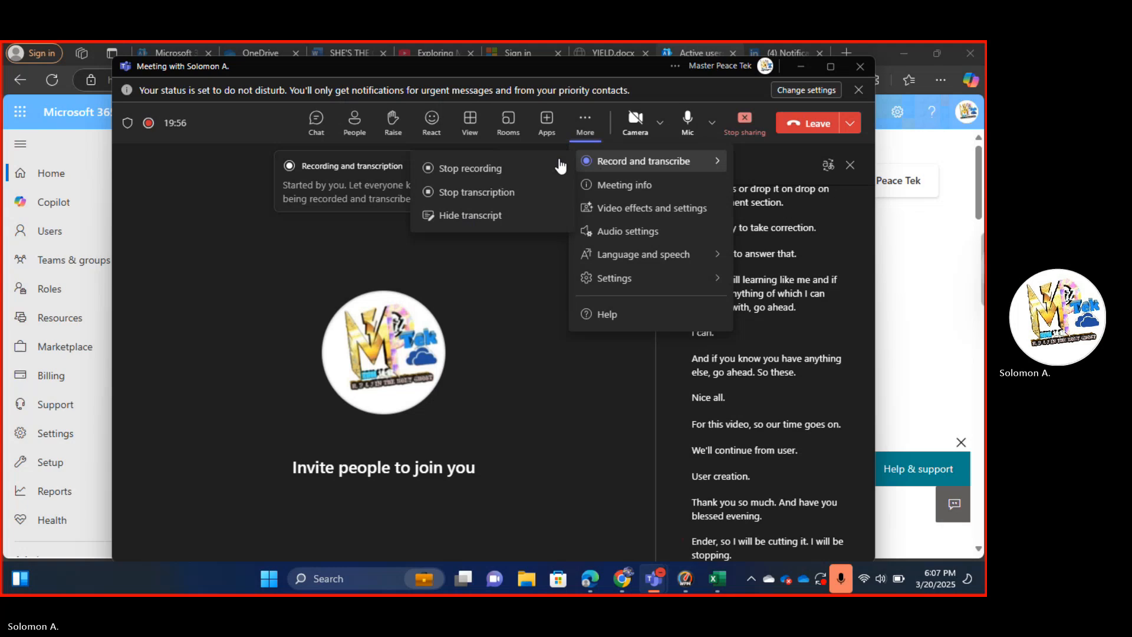
{"action": "left_click", "coordinate": [503, 169]}
{"action": "left_click", "coordinate": [575, 334]}
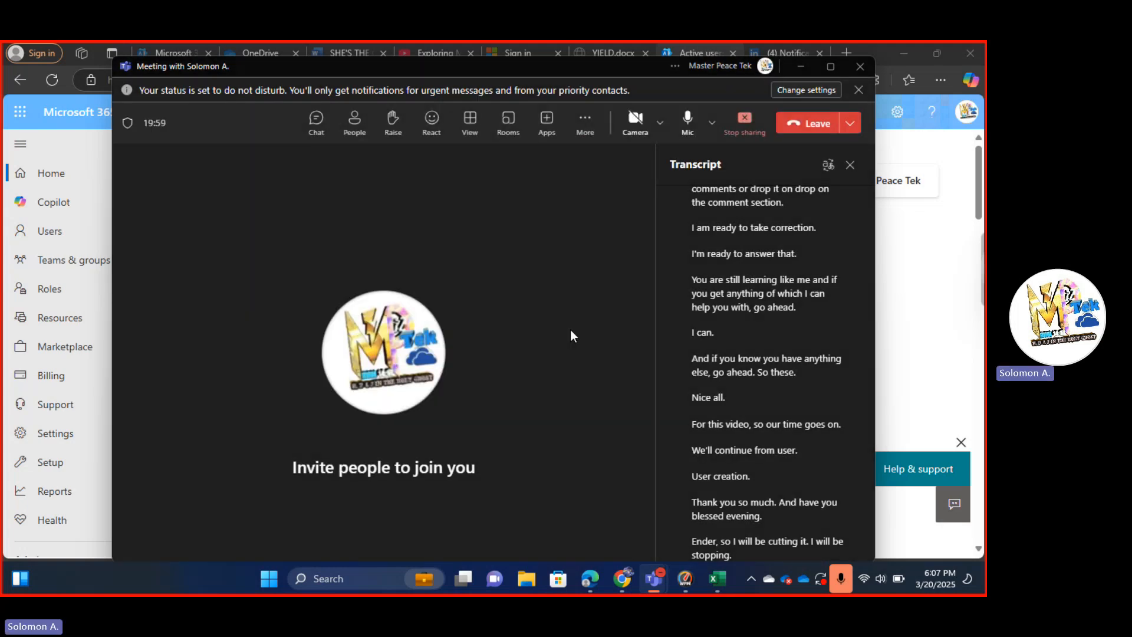